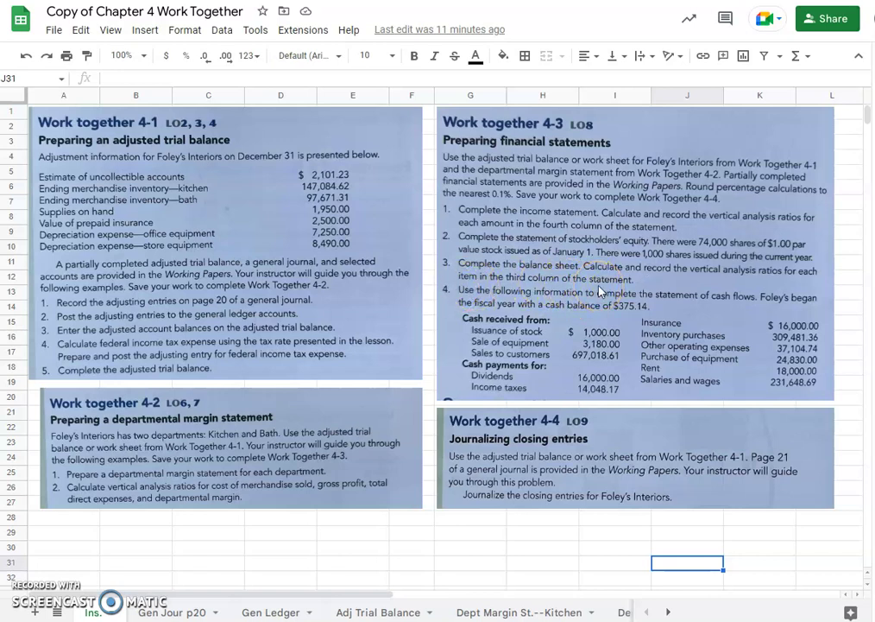
# Step: On the Balance Sheet, link Cash in C10 to 'Adj Trial Balance'!C8 and fill the formula down to Petty Cash in C11
pyautogui.click(667, 612)
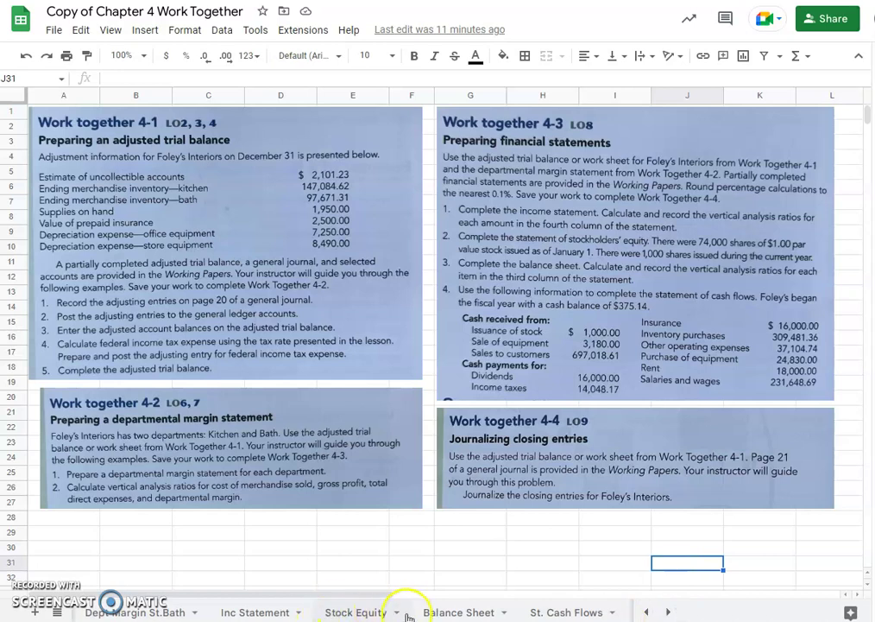
pyautogui.click(442, 612)
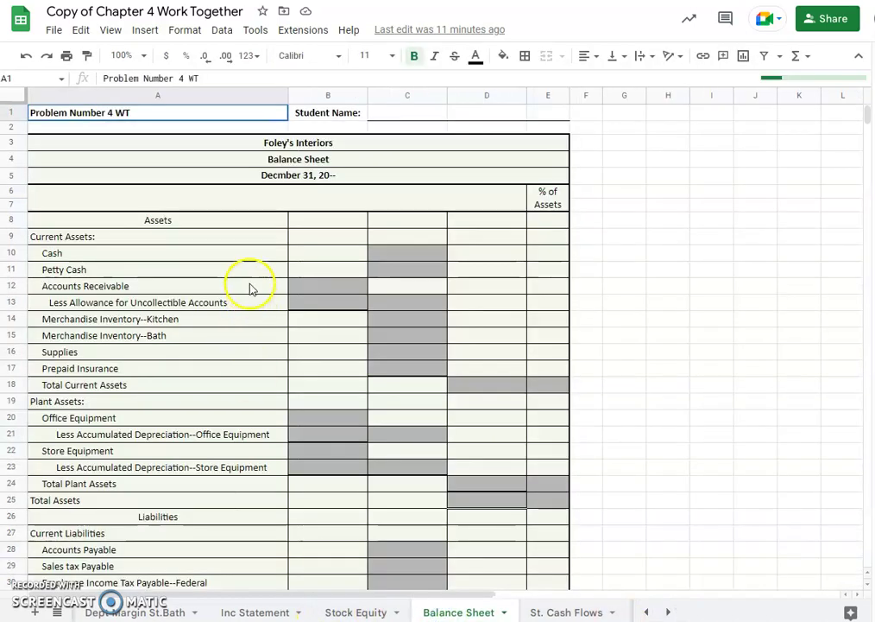
pyautogui.click(420, 257)
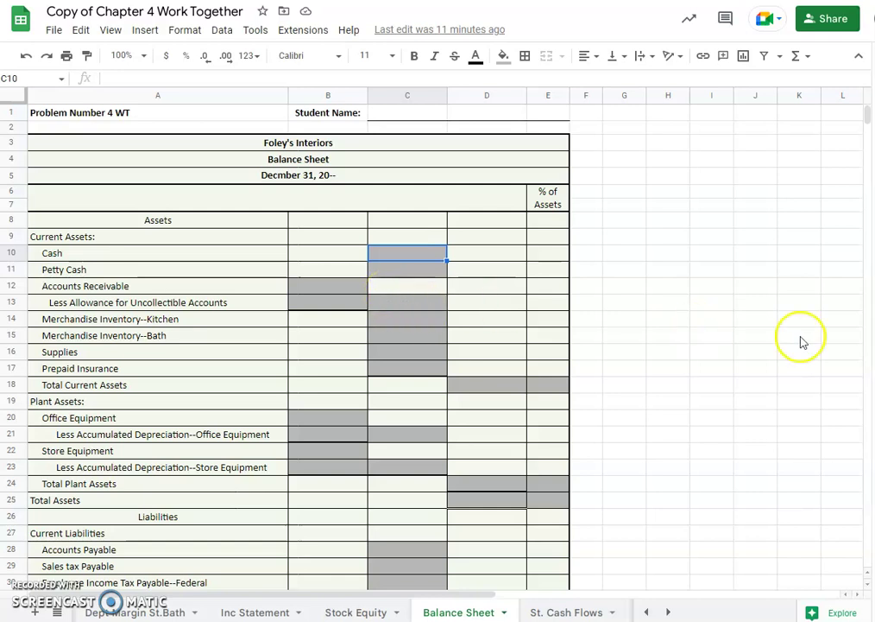
pyautogui.write('=')
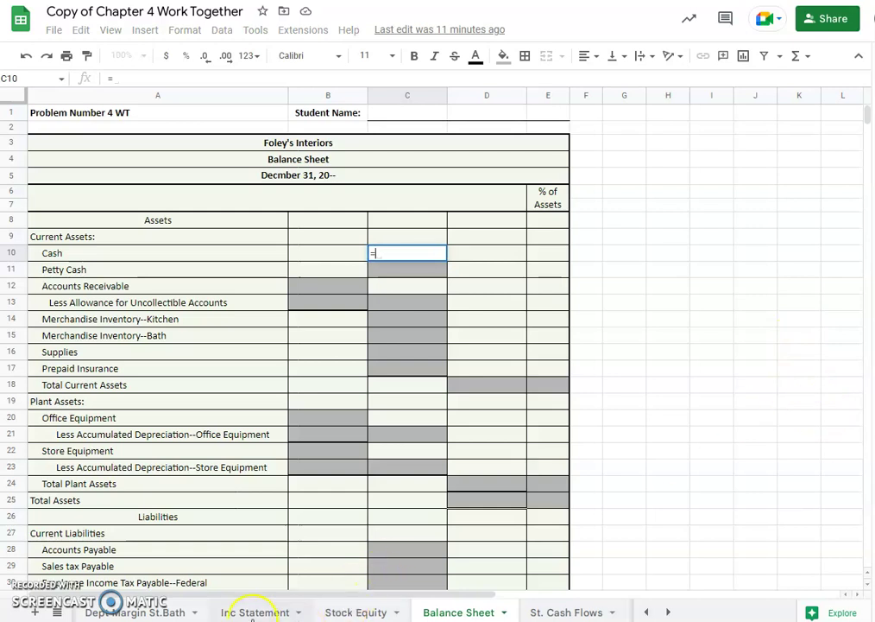
pyautogui.click(647, 611)
pyautogui.click(646, 611)
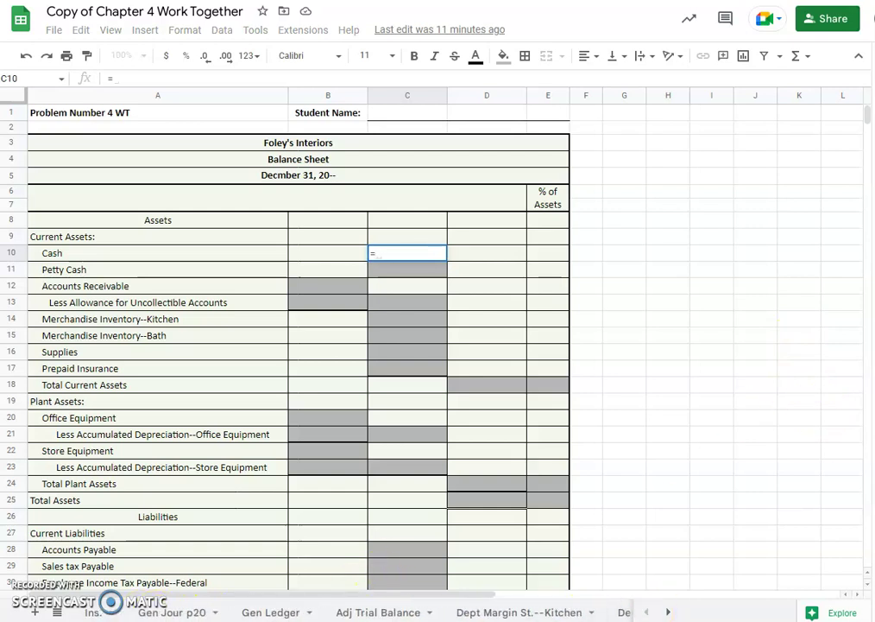
pyautogui.click(363, 612)
pyautogui.scroll(4, 319, 511)
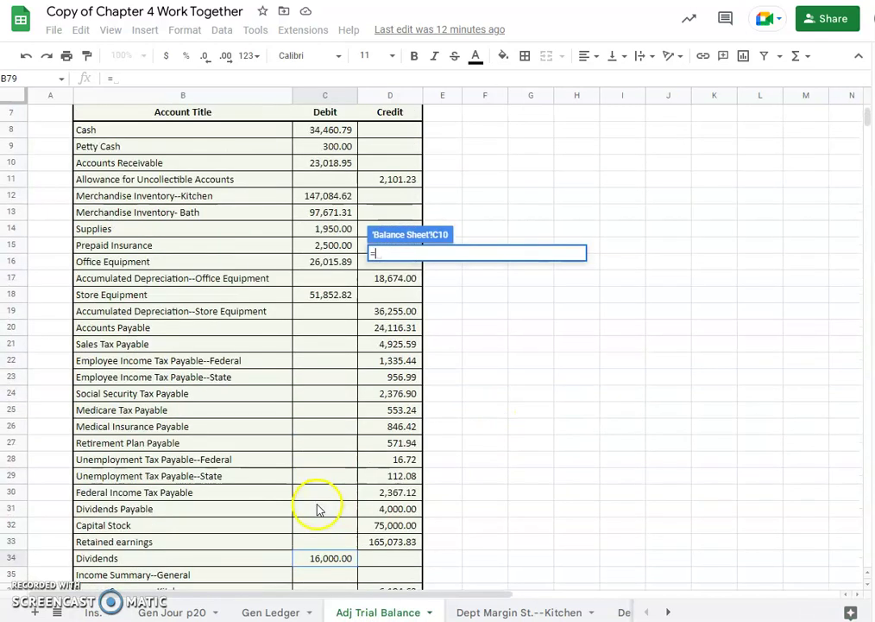
pyautogui.click(325, 133)
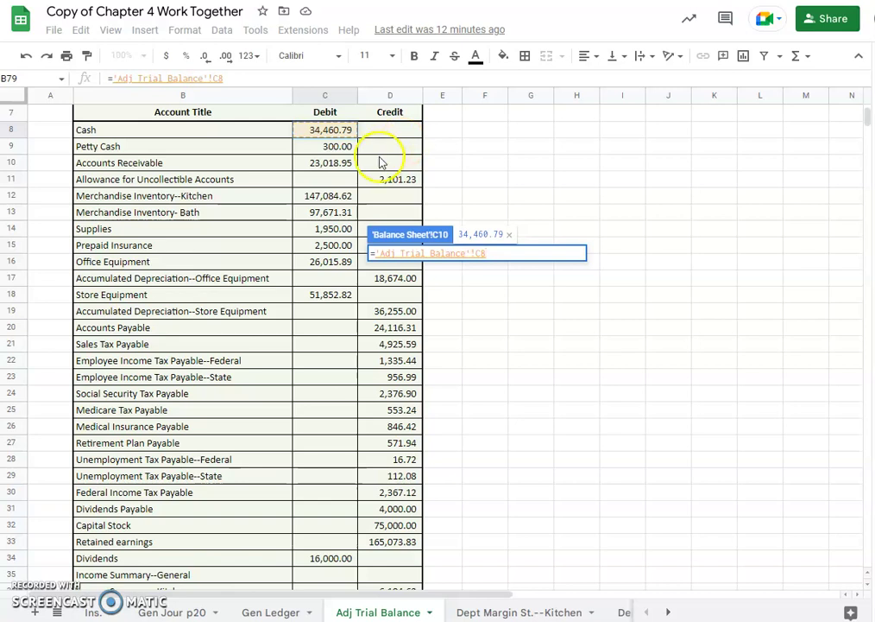
pyautogui.press('Return')
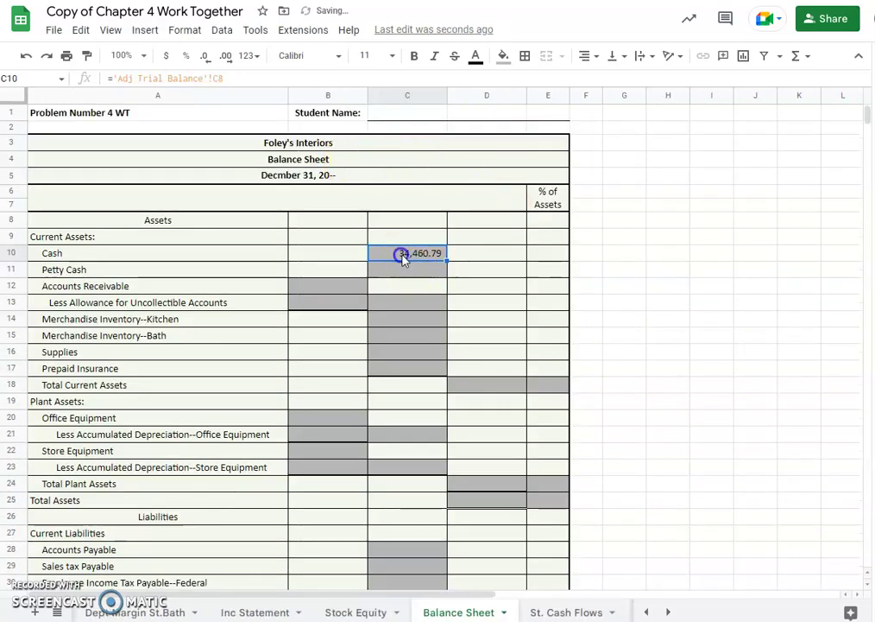
pyautogui.moveTo(447, 260); pyautogui.dragTo(447, 278)
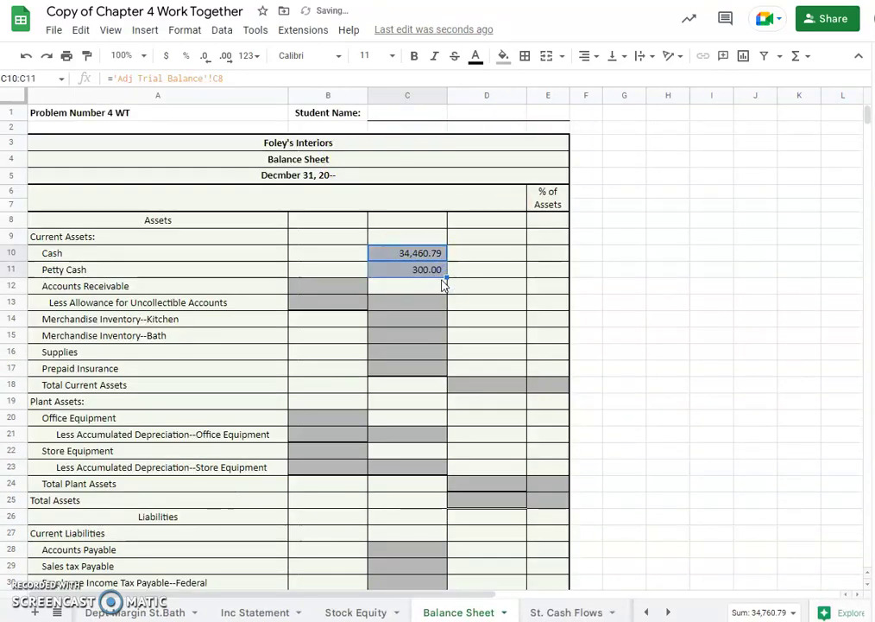
# Step: Link Accounts Receivable in B12 of the Balance Sheet to its debit balance, 'Adj Trial Balance'!C10
pyautogui.click(329, 287)
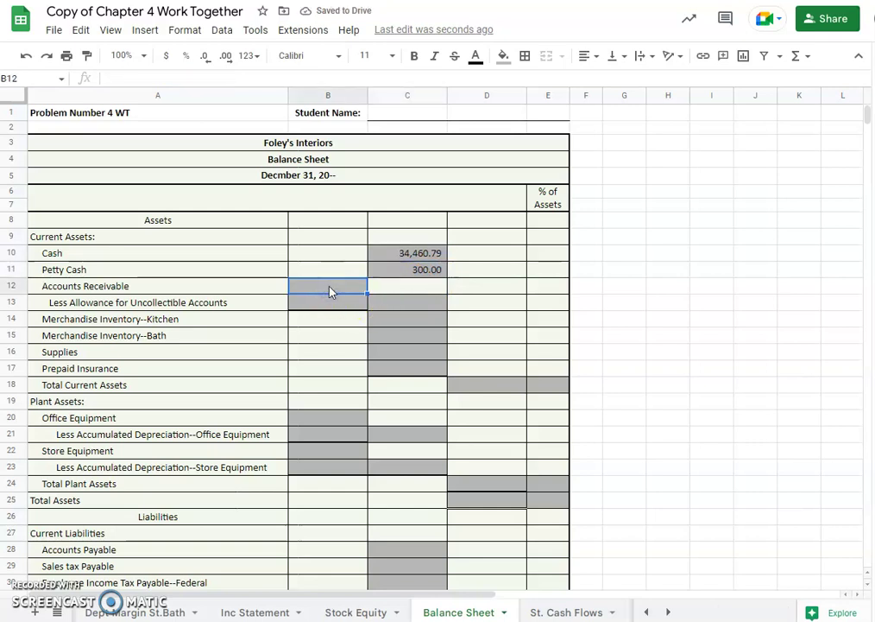
pyautogui.write('=')
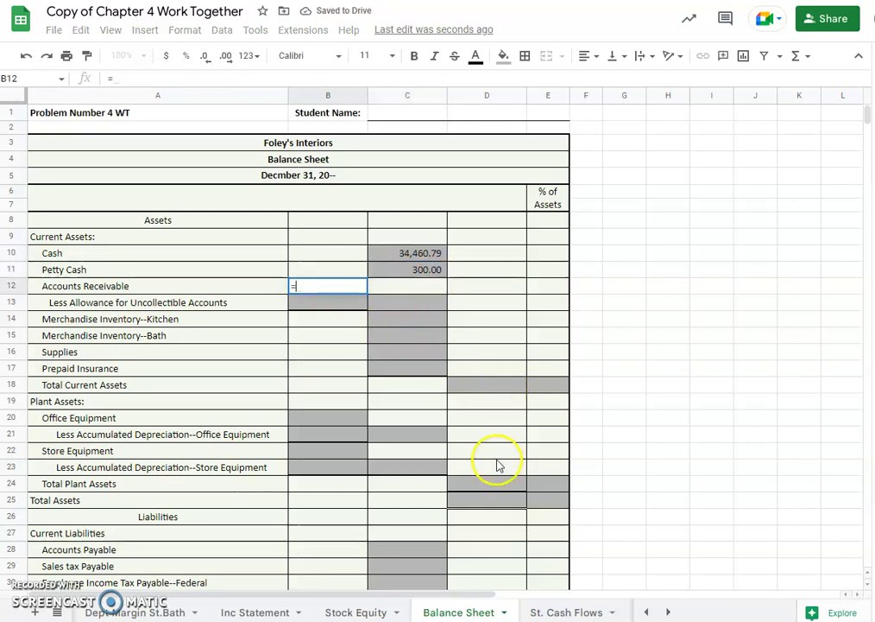
pyautogui.click(646, 612)
pyautogui.click(646, 612)
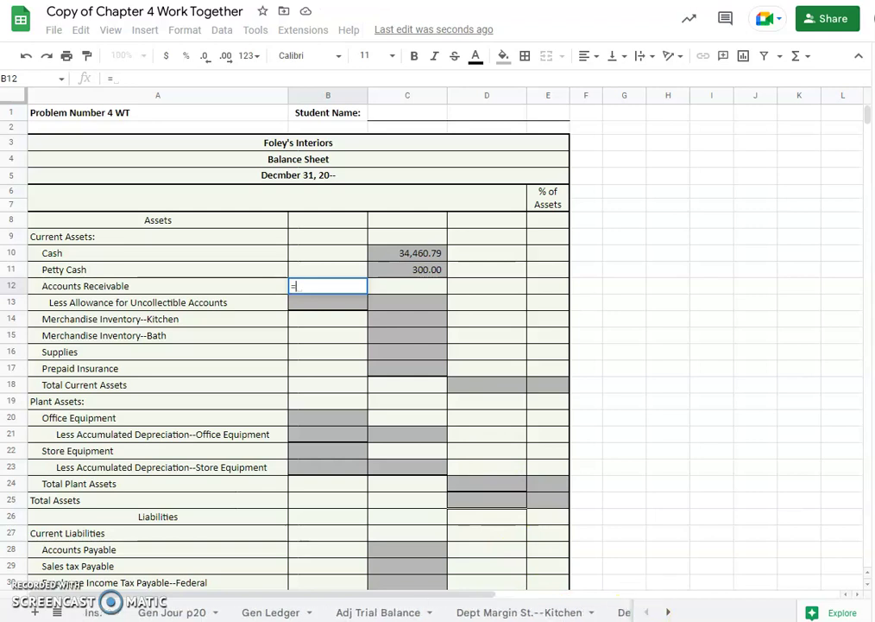
pyautogui.click(352, 612)
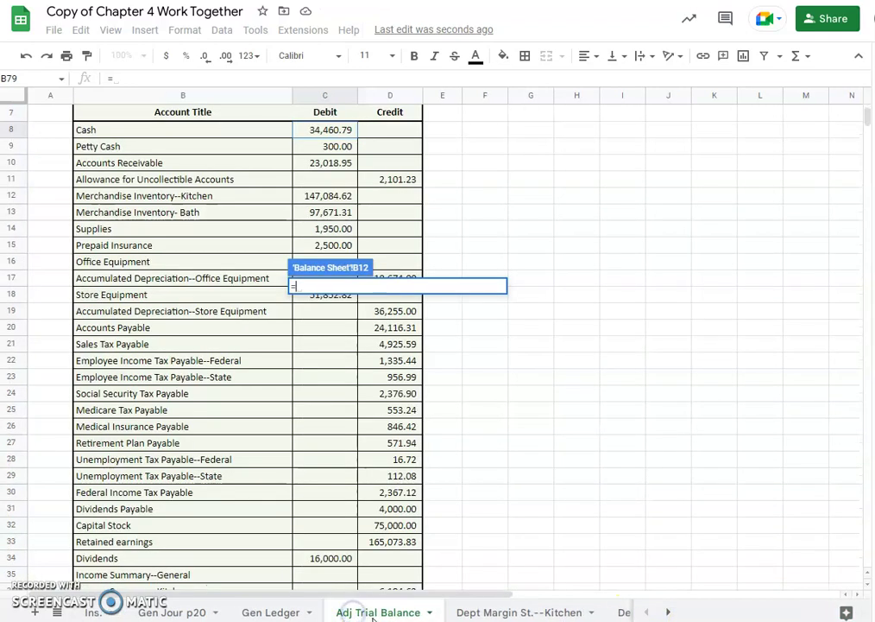
pyautogui.click(328, 163)
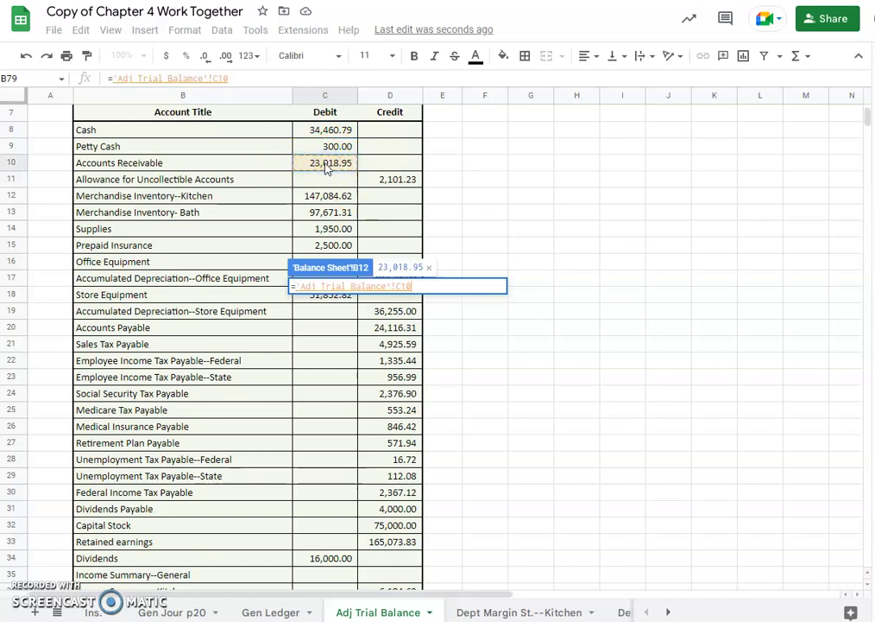
pyautogui.press('Return')
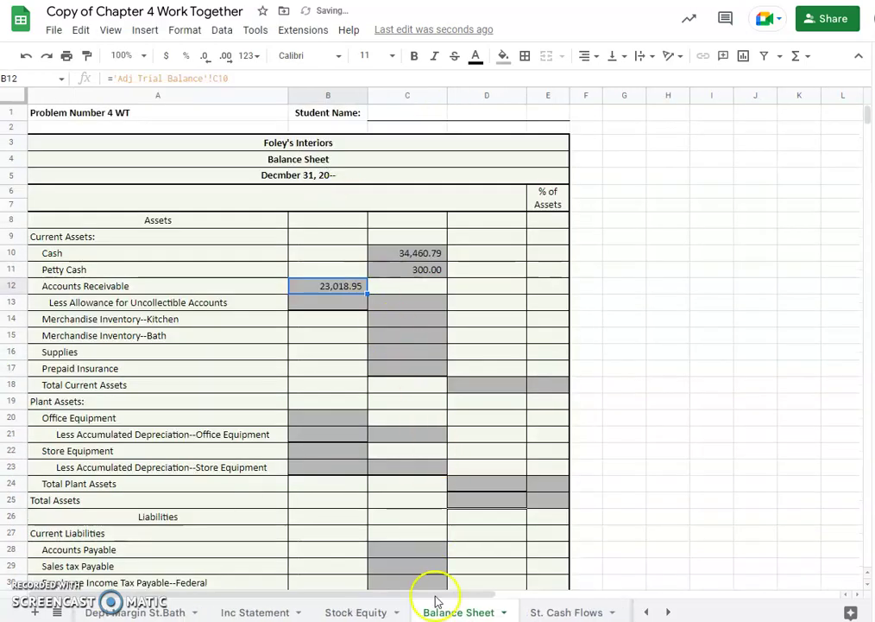
# Step: Reorder the sheets so that Adj Trial Balance sits directly before Balance Sheet, and return to the Balance Sheet
pyautogui.click(646, 612)
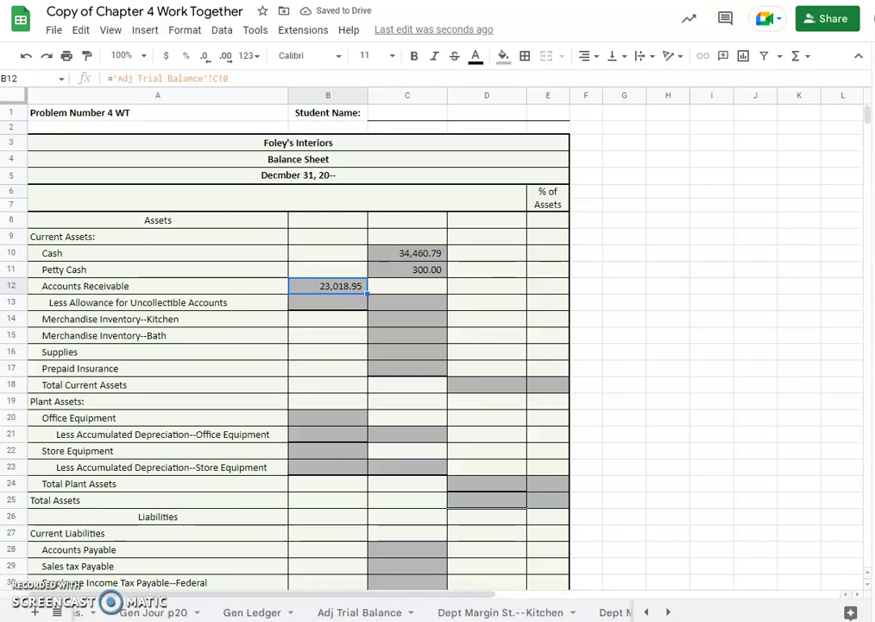
pyautogui.moveTo(345, 614); pyautogui.dragTo(466, 613)
pyautogui.click(594, 612)
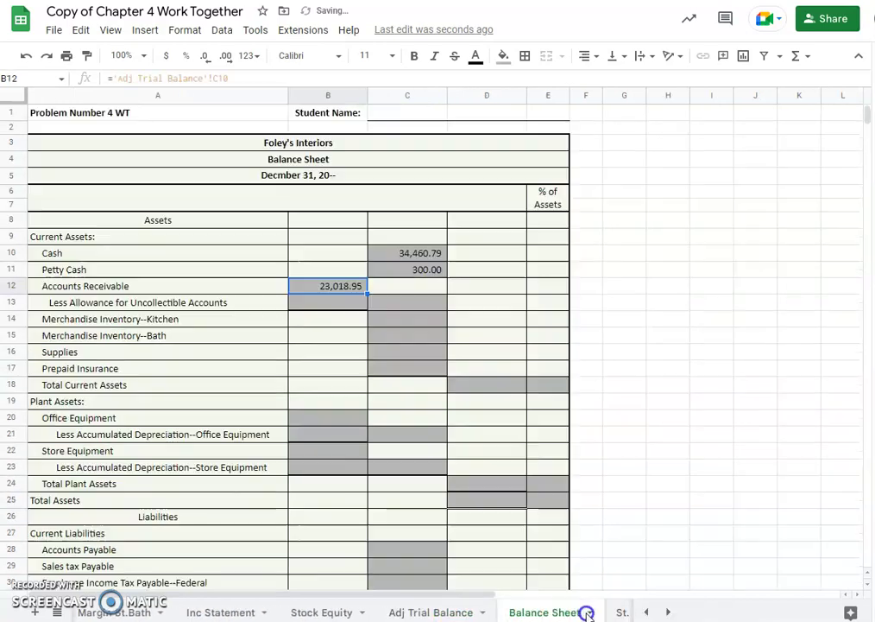
# Step: Link Less Allowance for Uncollectible Accounts in B13 to its credit balance, 'Adj Trial Balance'!D11
pyautogui.click(317, 304)
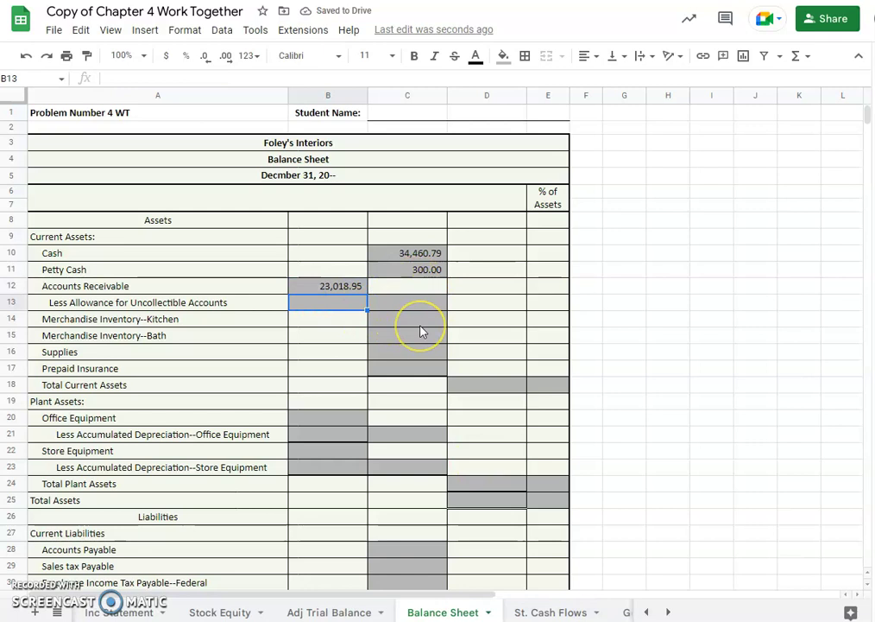
pyautogui.write('=')
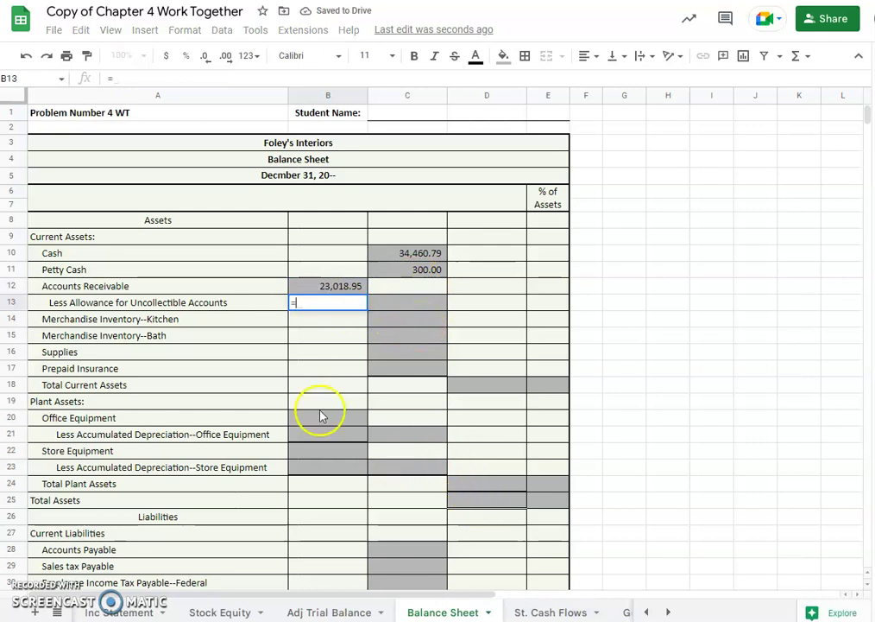
pyautogui.click(312, 610)
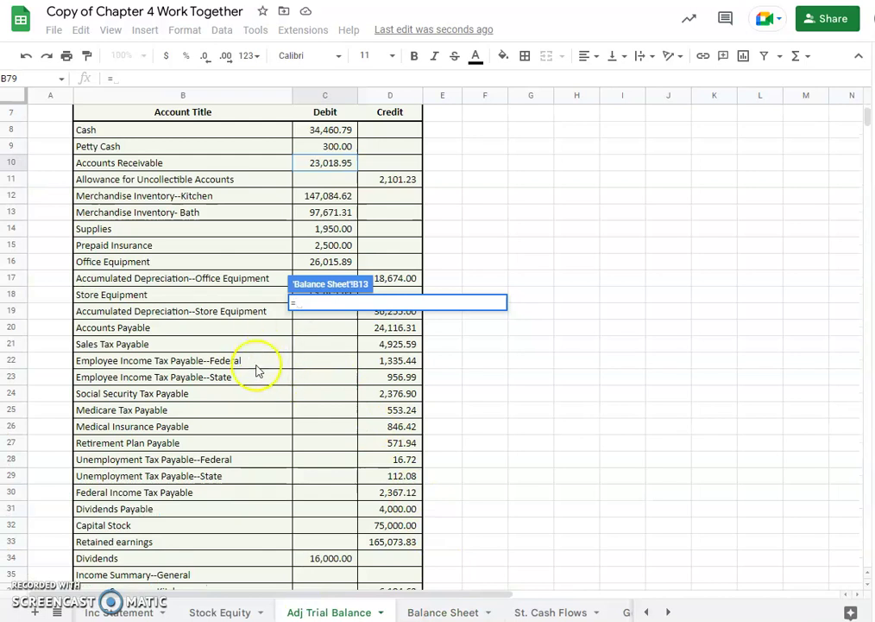
pyautogui.click(406, 181)
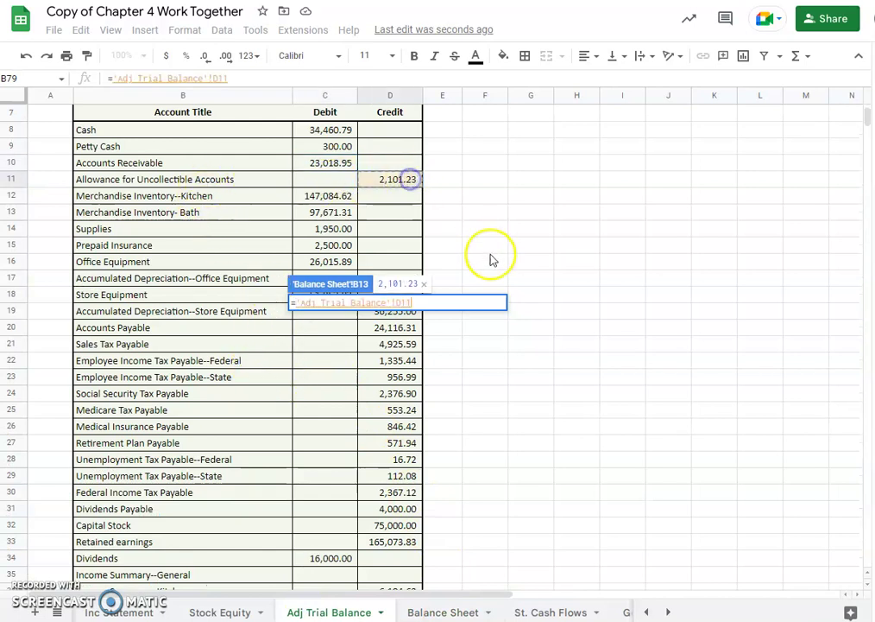
pyautogui.press('Return')
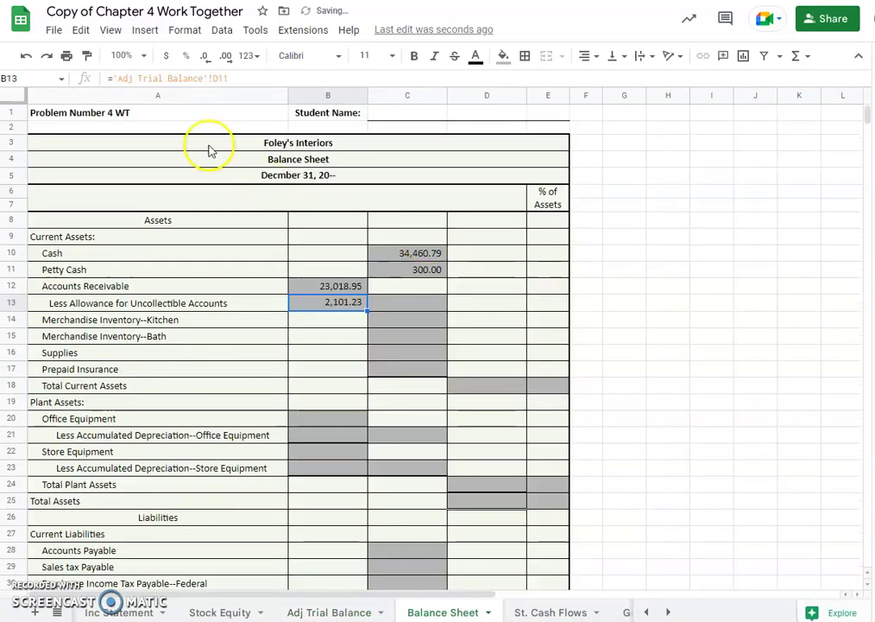
# Step: Calculate net accounts receivable in C13 of the Balance Sheet with the formula =B12-B13
pyautogui.click(425, 308)
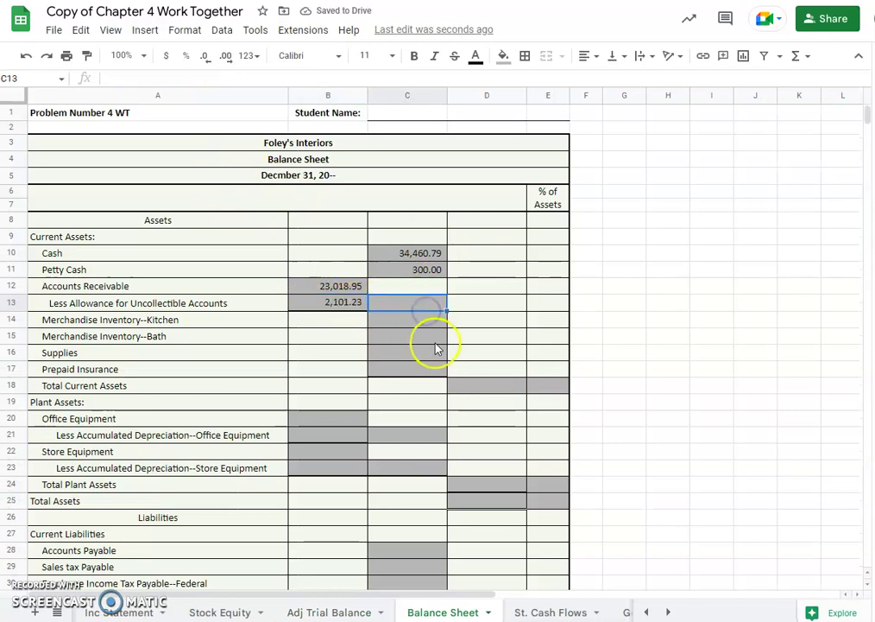
pyautogui.write('=')
pyautogui.click(338, 288)
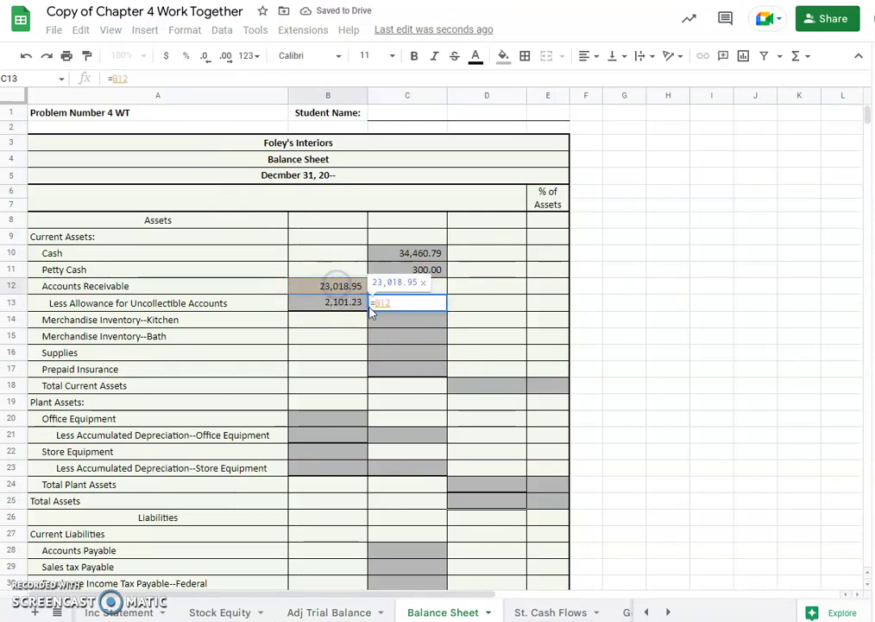
pyautogui.write('-')
pyautogui.click(332, 304)
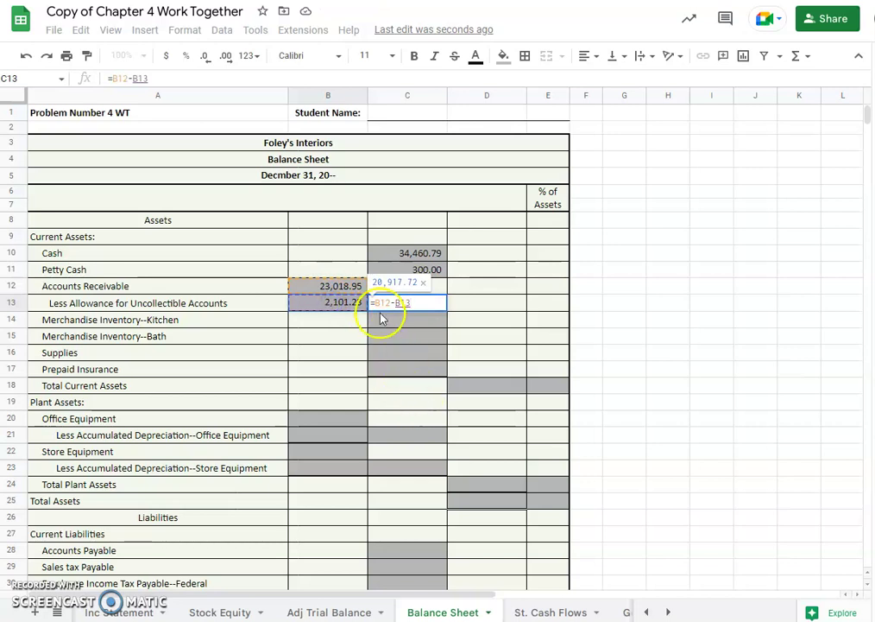
pyautogui.press('Return')
pyautogui.click(413, 306)
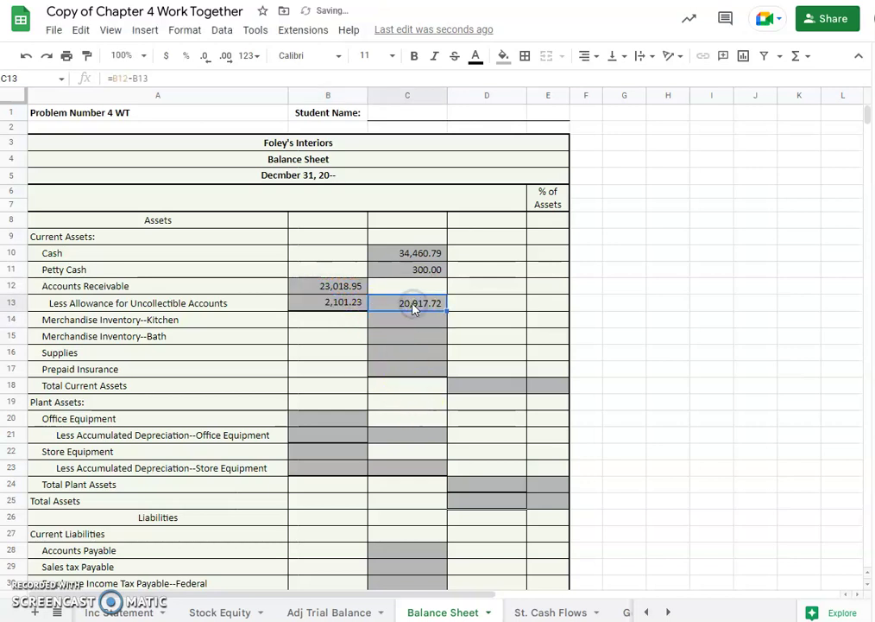
pyautogui.click(401, 308)
# Step: Link Merchandise Inventory--Kitchen in C14 to 'Adj Trial Balance'!C12 and fill the formula down to Merchandise Inventory--Bath in C15
pyautogui.click(401, 321)
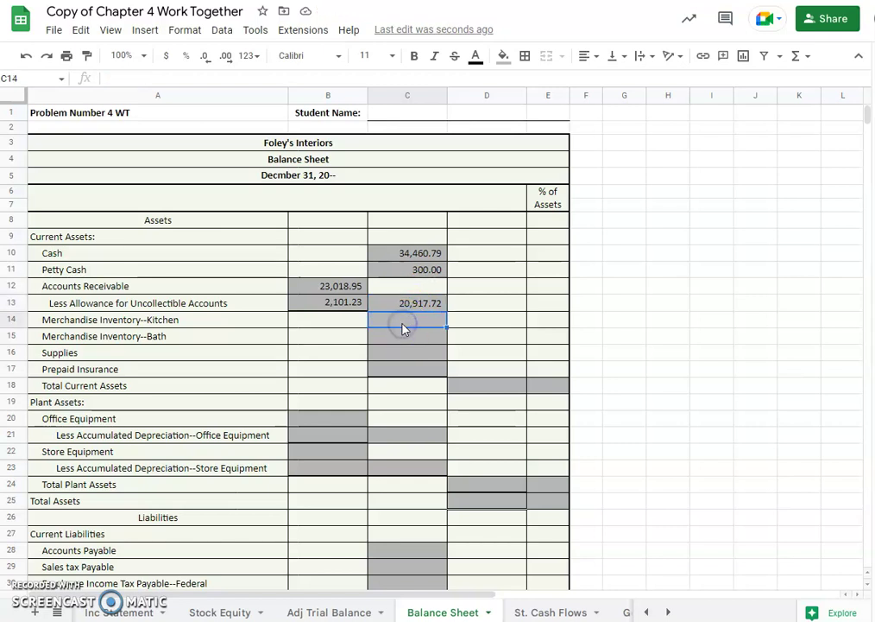
pyautogui.write('=')
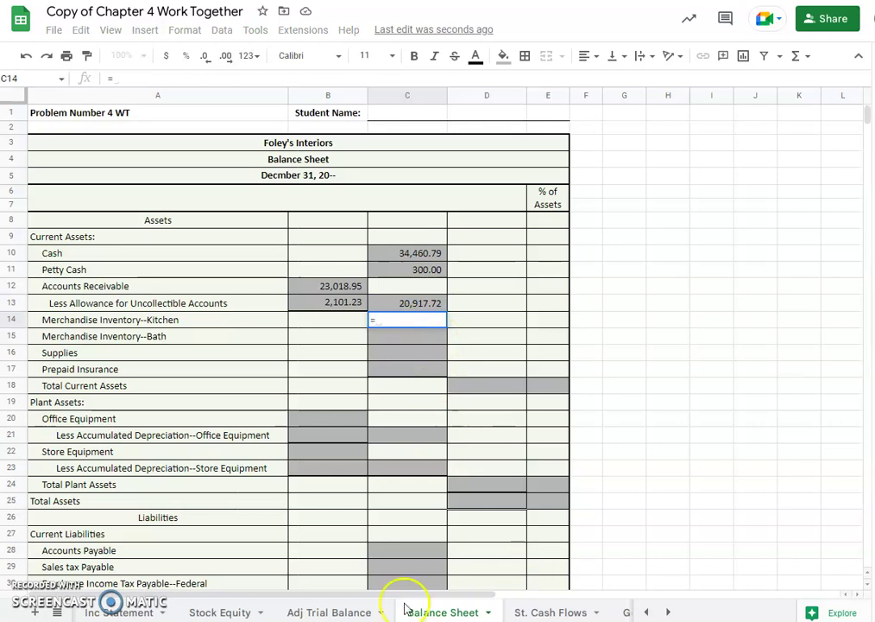
pyautogui.click(324, 613)
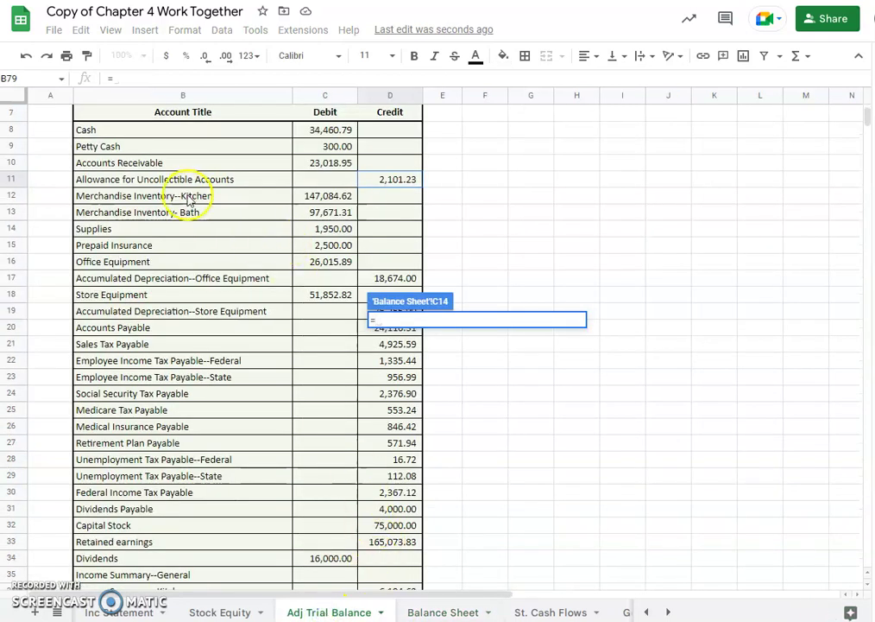
pyautogui.click(325, 198)
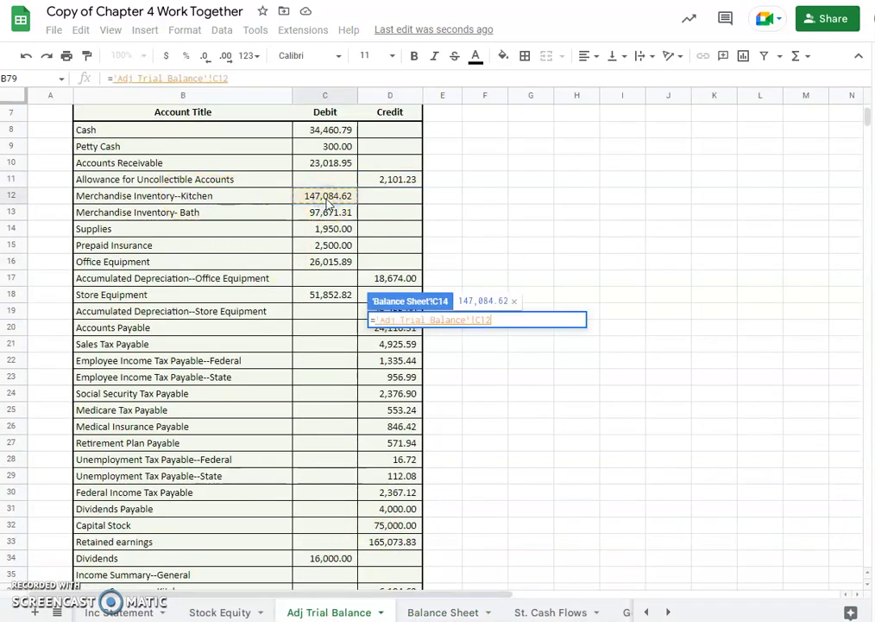
pyautogui.press('Return')
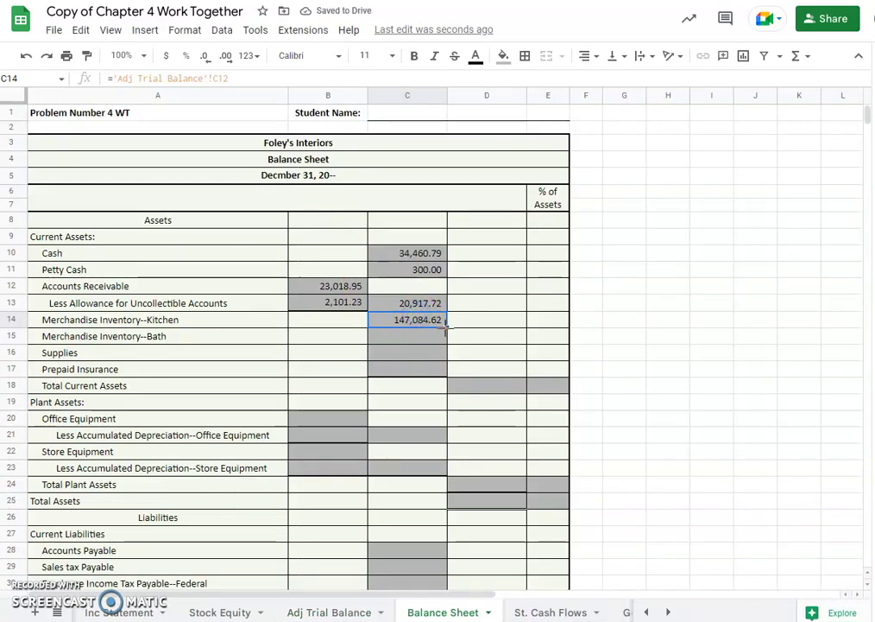
pyautogui.moveTo(447, 339); pyautogui.dragTo(414, 345)
pyautogui.click(410, 343)
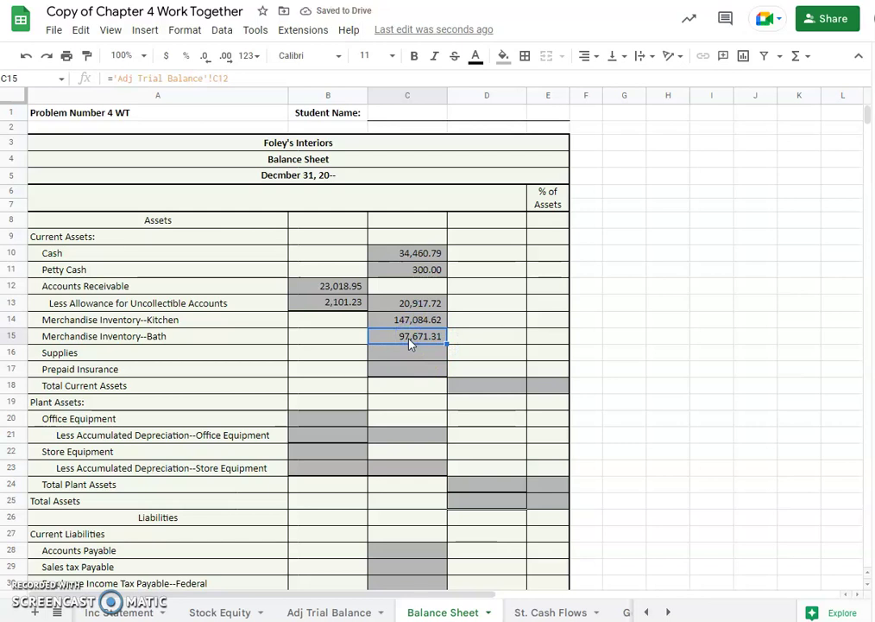
# Step: Link Supplies in C16 to 'Adj Trial Balance'!C14 and fill the formula down to Prepaid Insurance in C17
pyautogui.click(406, 353)
pyautogui.write('=')
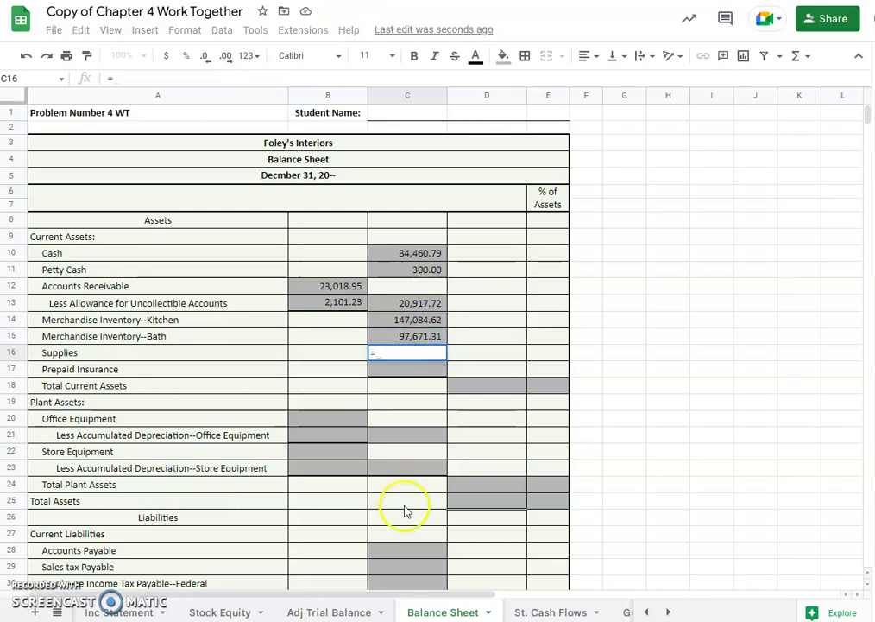
pyautogui.click(336, 611)
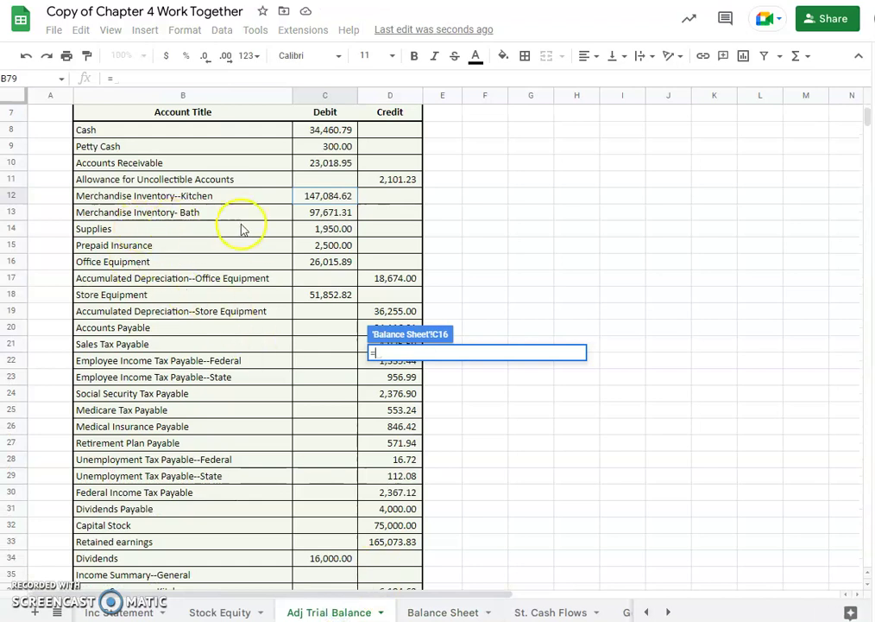
pyautogui.click(335, 230)
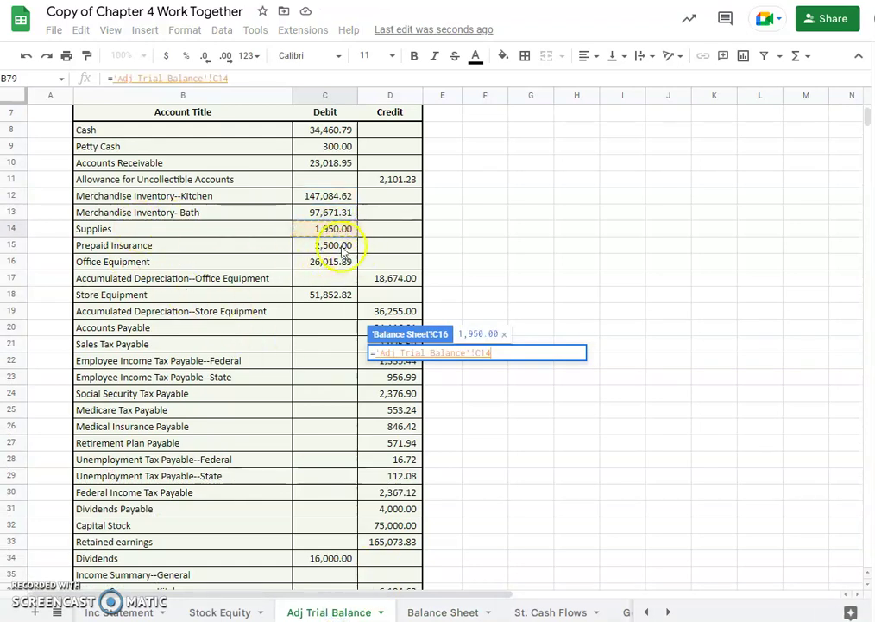
pyautogui.press('Return')
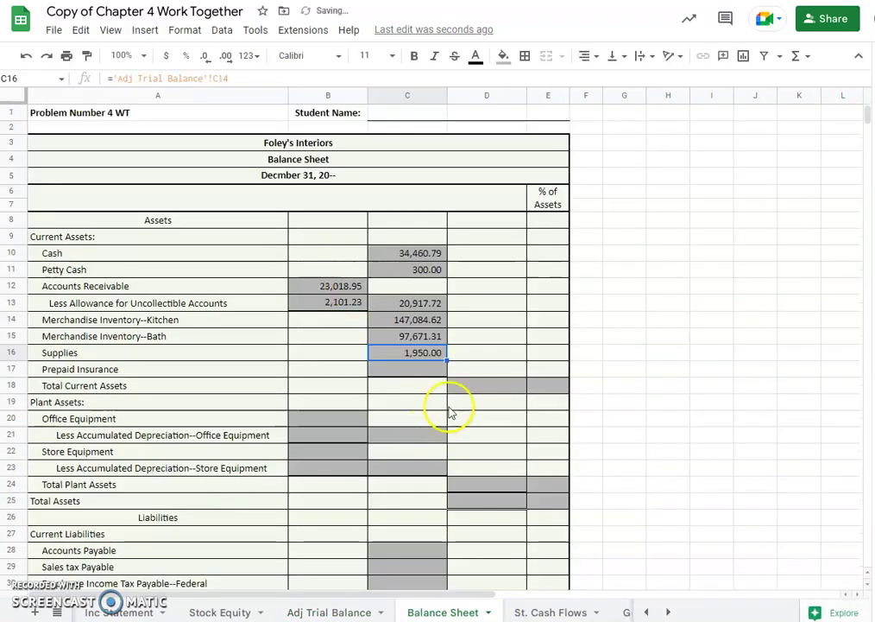
pyautogui.moveTo(445, 354); pyautogui.dragTo(445, 369)
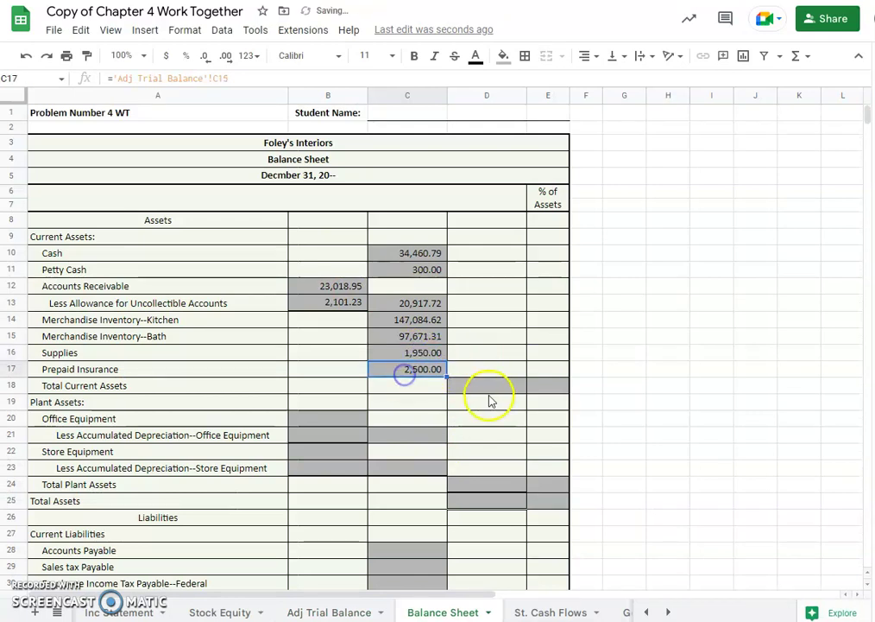
# Step: Apply a double-line bottom border to the Prepaid Insurance amount in C17
pyautogui.click(453, 390)
pyautogui.click(417, 378)
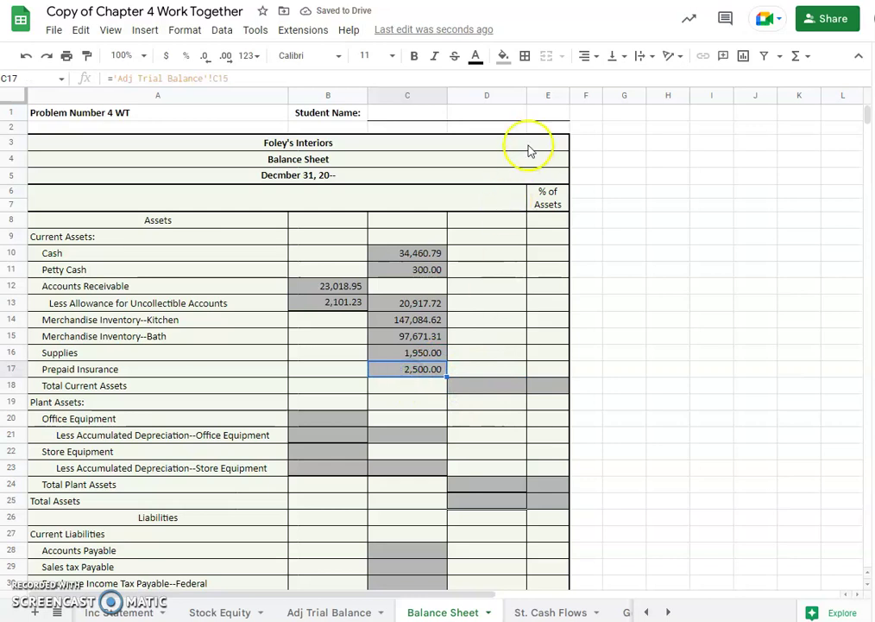
pyautogui.click(525, 55)
pyautogui.click(588, 112)
pyautogui.click(476, 380)
# Step: Set the border style to the thick solid line and apply it as the bottom border of C17
pyautogui.click(410, 368)
pyautogui.click(525, 55)
pyautogui.click(634, 106)
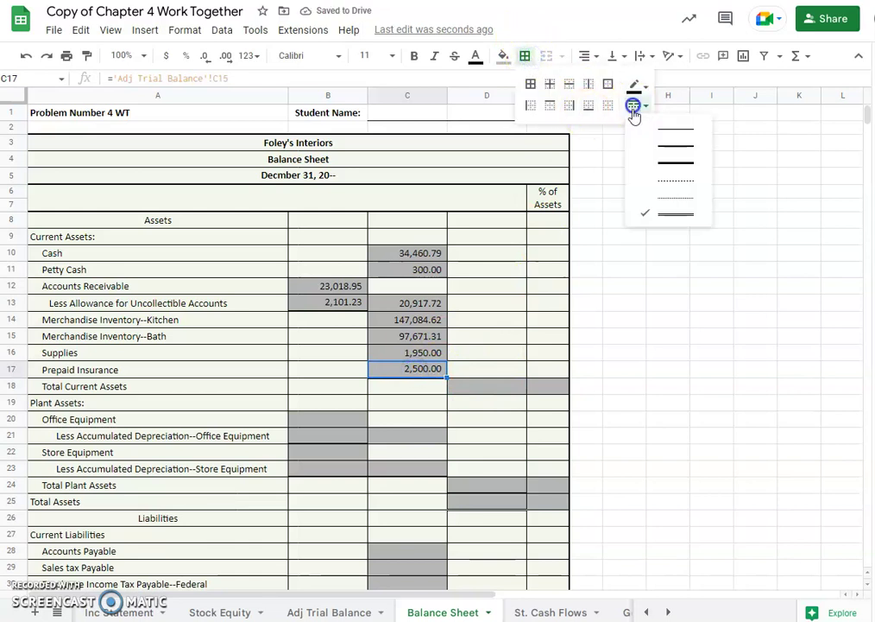
pyautogui.click(670, 160)
pyautogui.click(404, 369)
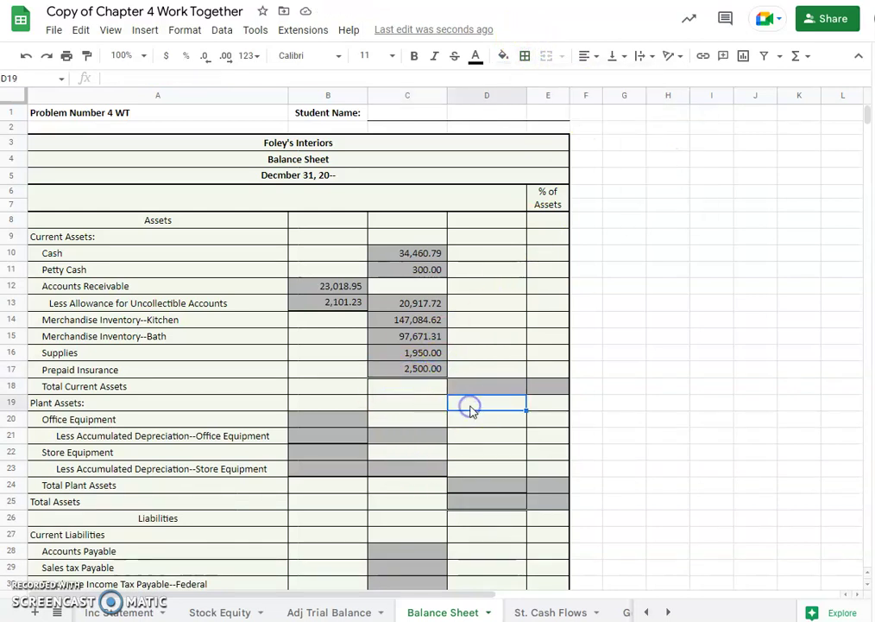
pyautogui.click(526, 57)
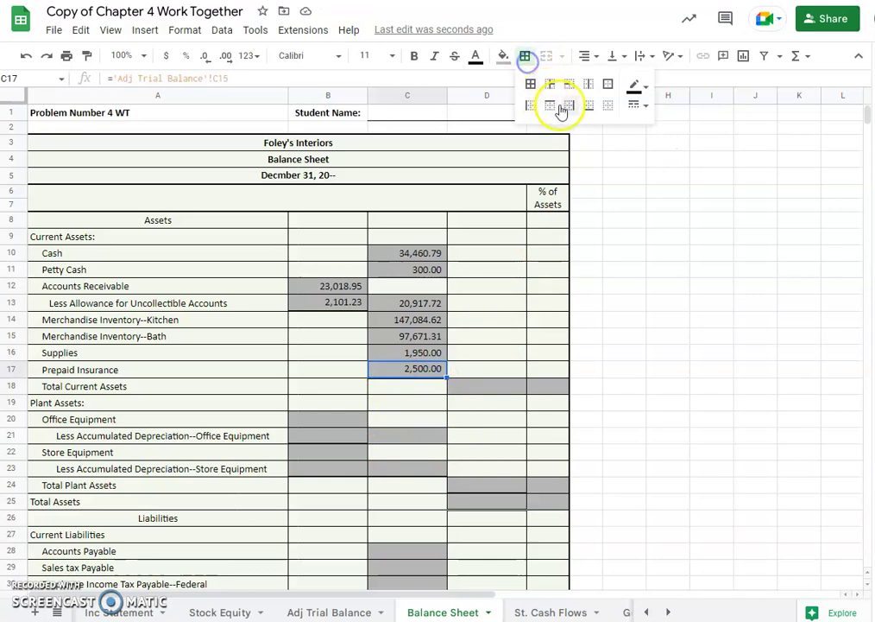
pyautogui.click(588, 106)
pyautogui.click(391, 429)
# Step: Calculate Total Current Assets in D18 with the formula =sum(C10:C17)
pyautogui.click(473, 385)
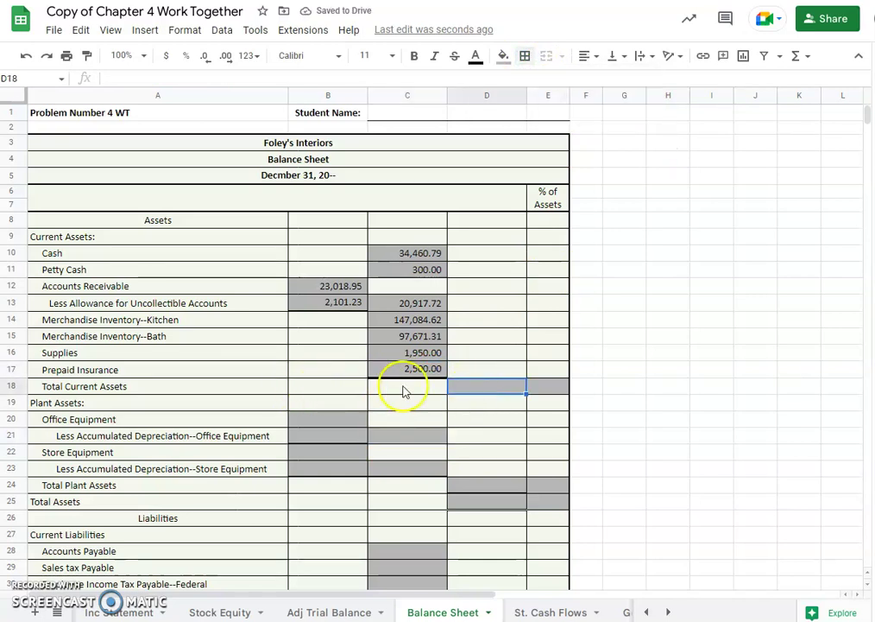
pyautogui.write('=')
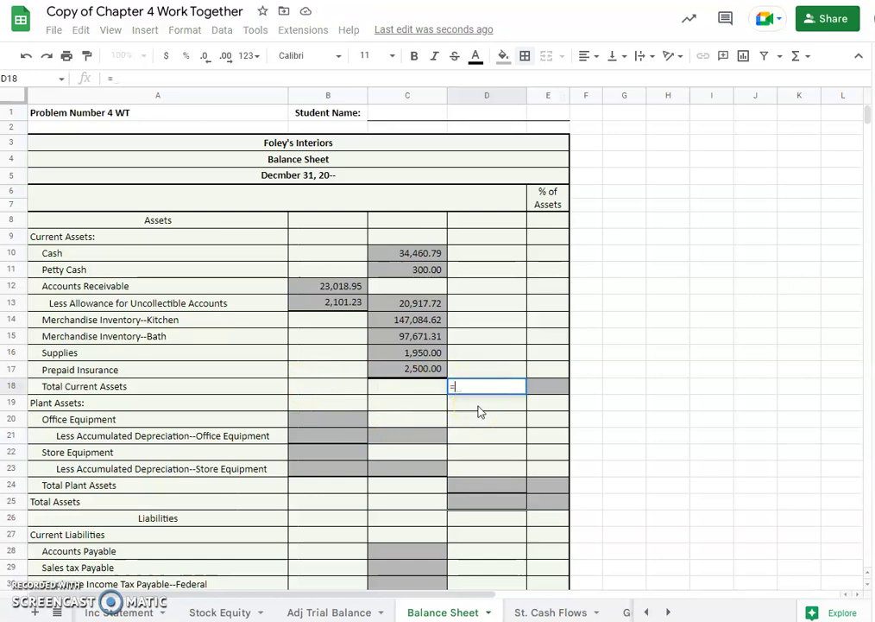
pyautogui.write('sum(')
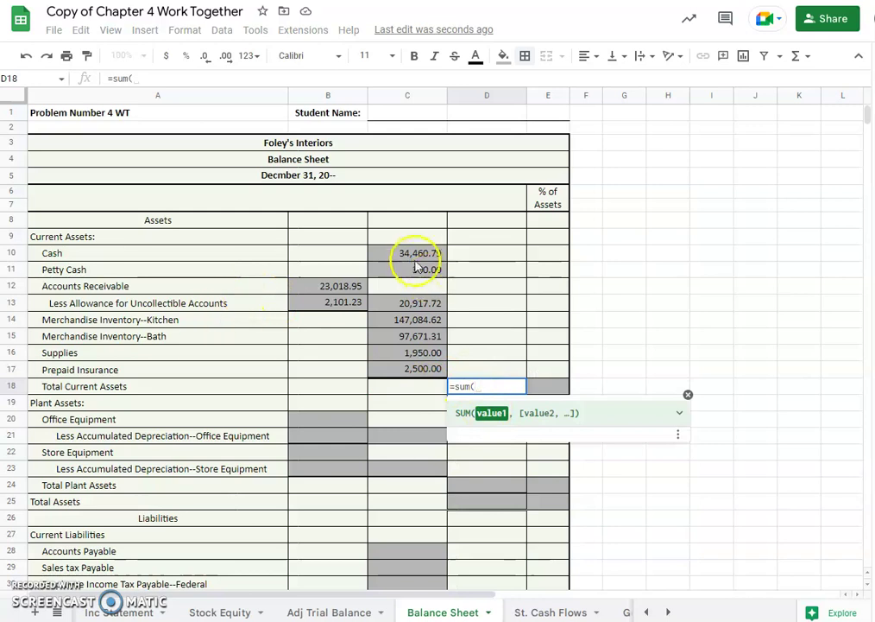
pyautogui.moveTo(410, 253); pyautogui.dragTo(412, 367)
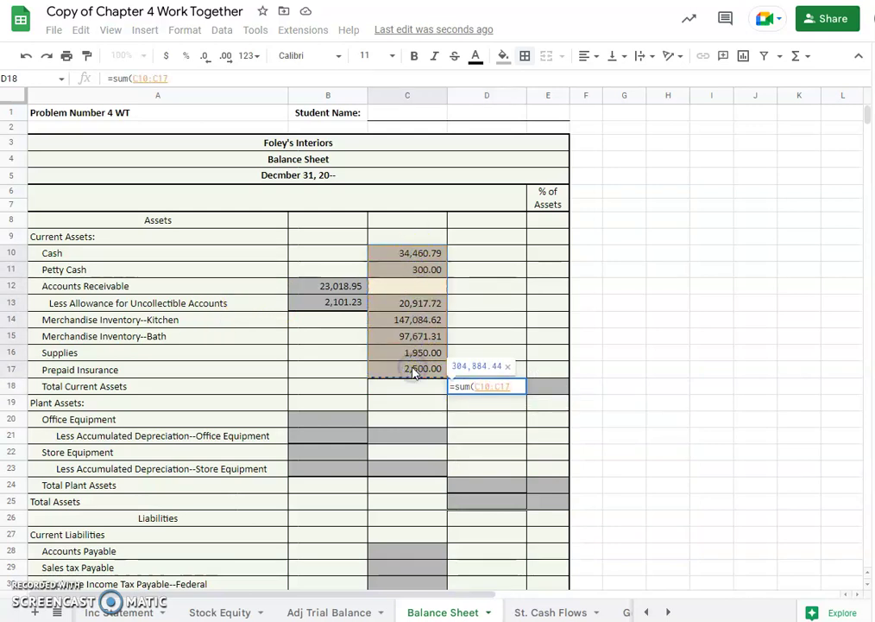
pyautogui.press('Return')
pyautogui.click(489, 390)
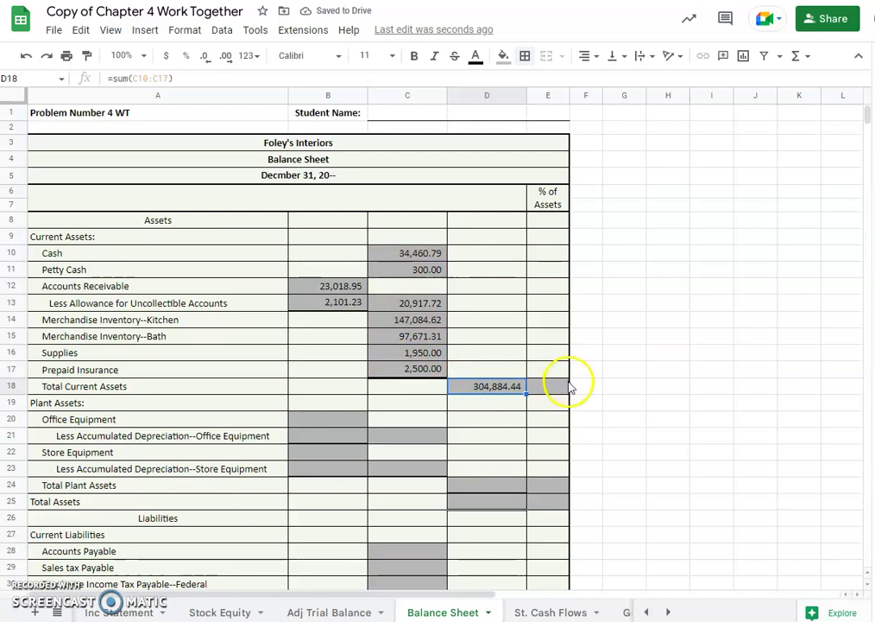
pyautogui.click(544, 391)
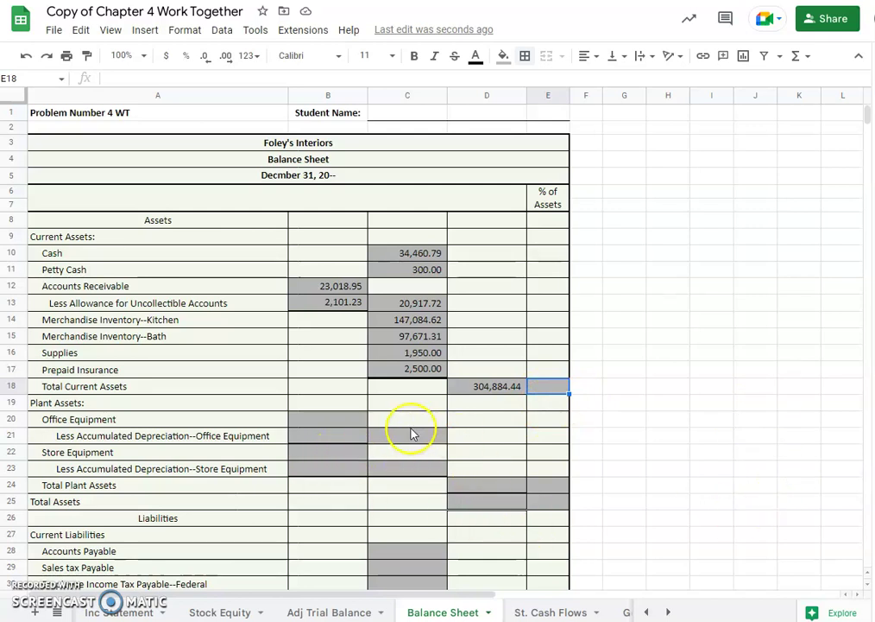
# Step: Link Office Equipment in B20 of the Balance Sheet to its debit balance, 'Adj Trial Balance'!C16
pyautogui.click(325, 420)
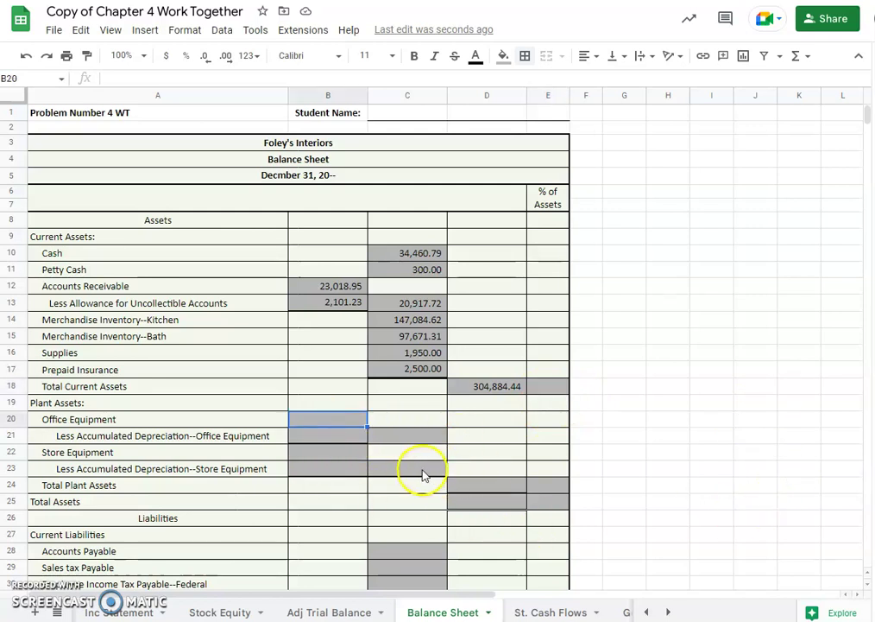
pyautogui.click(352, 425)
pyautogui.write('=')
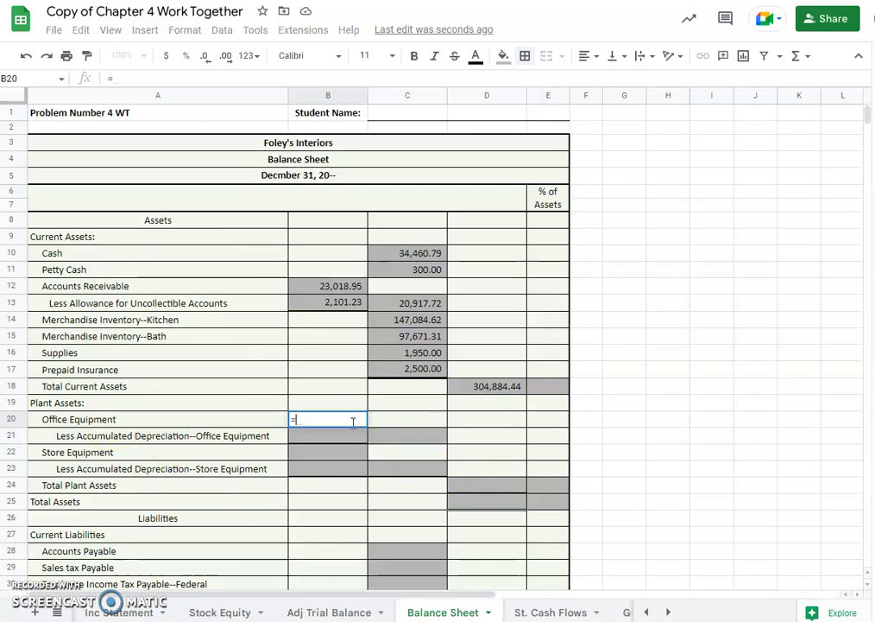
pyautogui.click(341, 614)
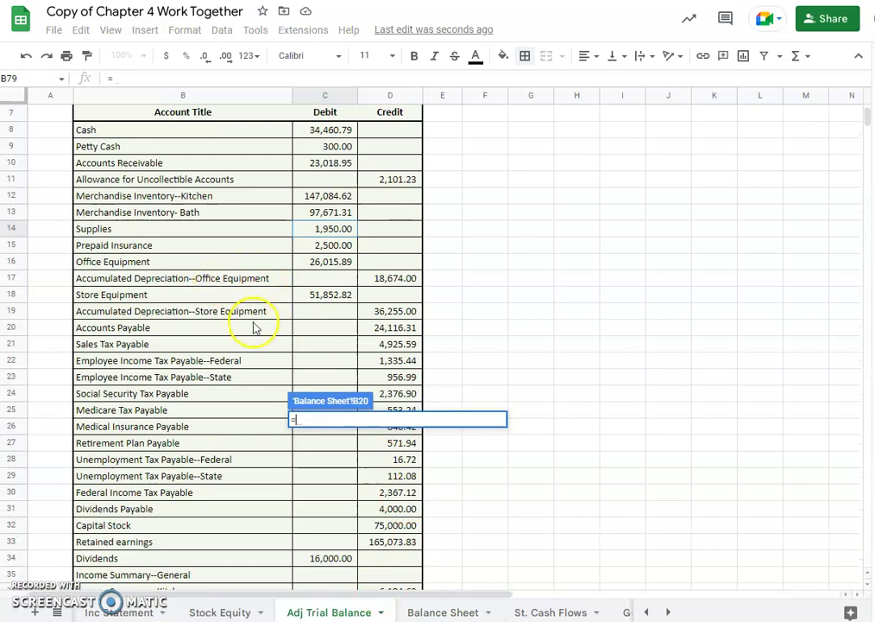
pyautogui.click(337, 263)
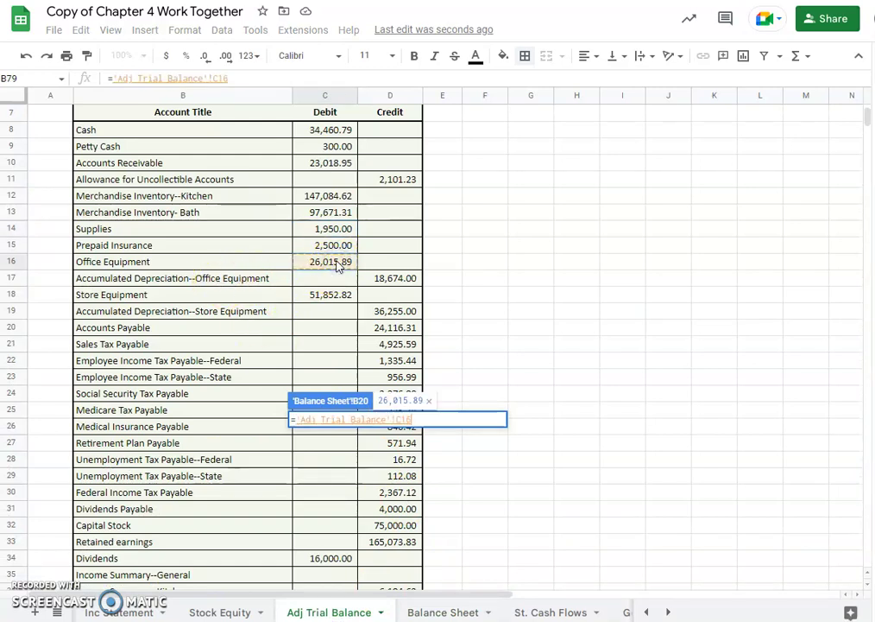
pyautogui.press('Return')
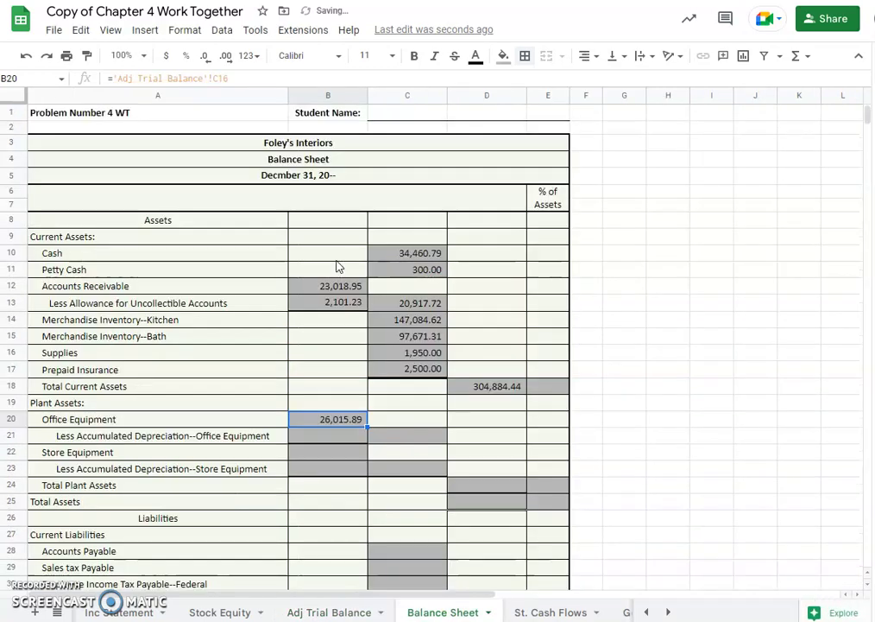
# Step: Link Less Accumulated Depreciation--Office Equipment in B21 to its credit balance, 'Adj Trial Balance'!D17
pyautogui.click(335, 440)
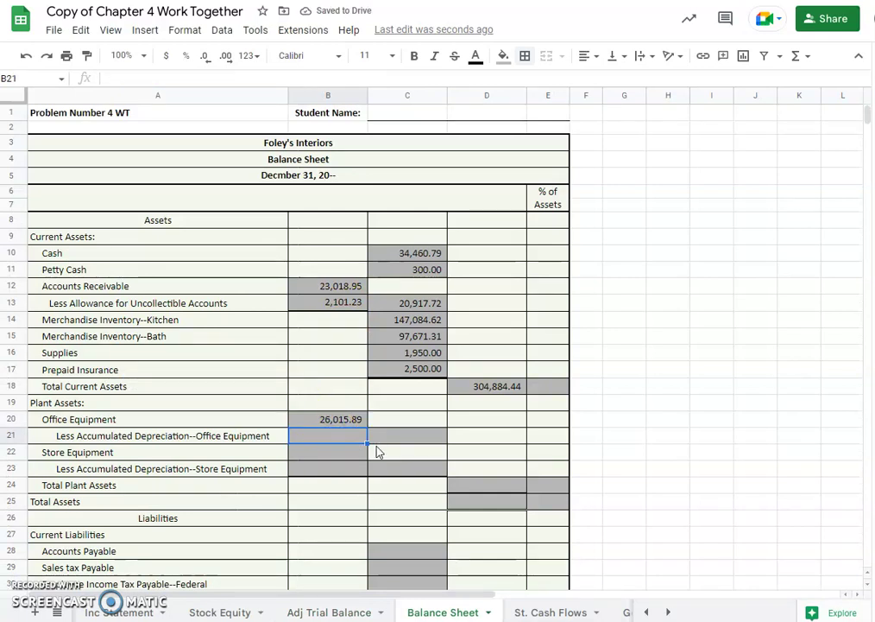
pyautogui.write('=')
pyautogui.click(328, 612)
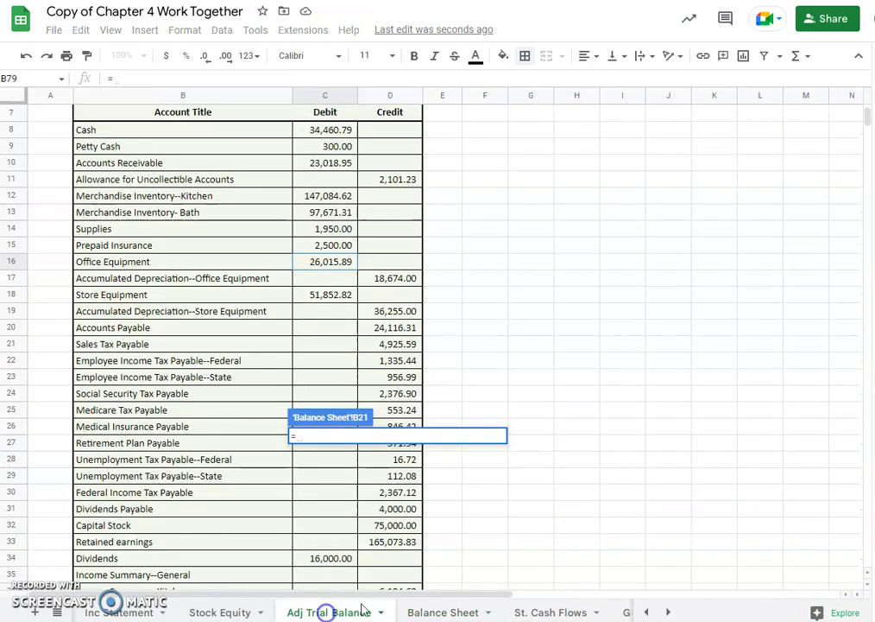
pyautogui.click(395, 278)
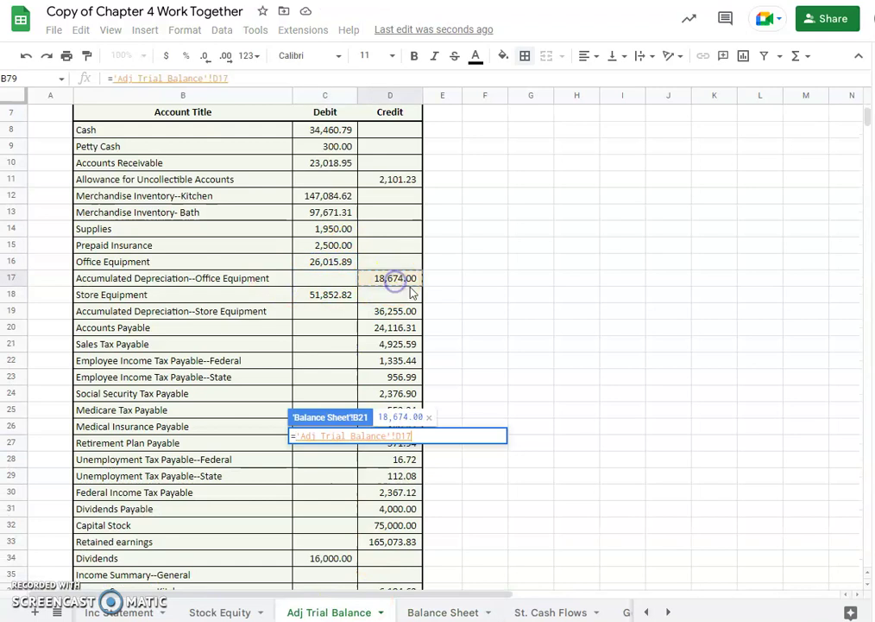
pyautogui.press('Return')
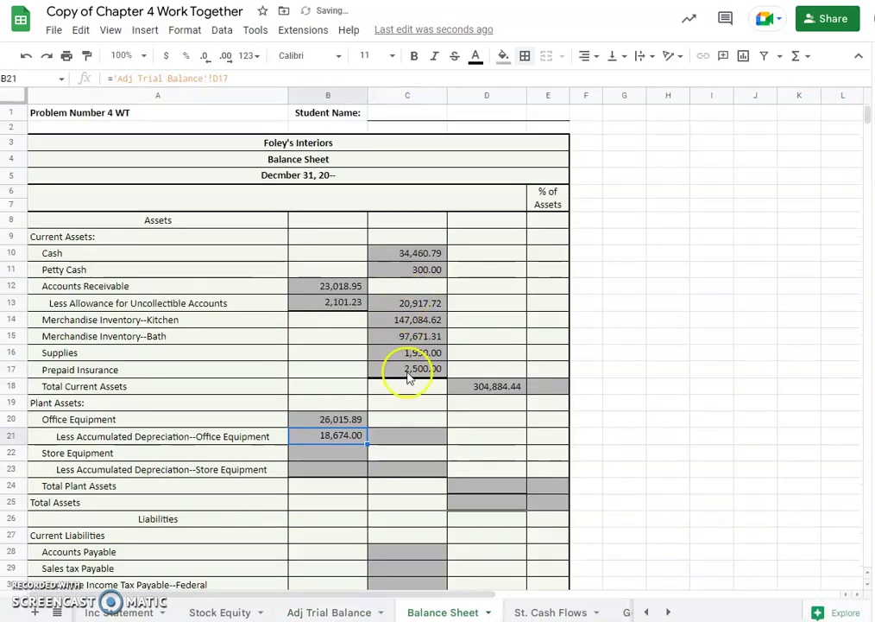
# Step: Calculate the book value of the office equipment in C21 with the formula =B20-B21
pyautogui.click(387, 435)
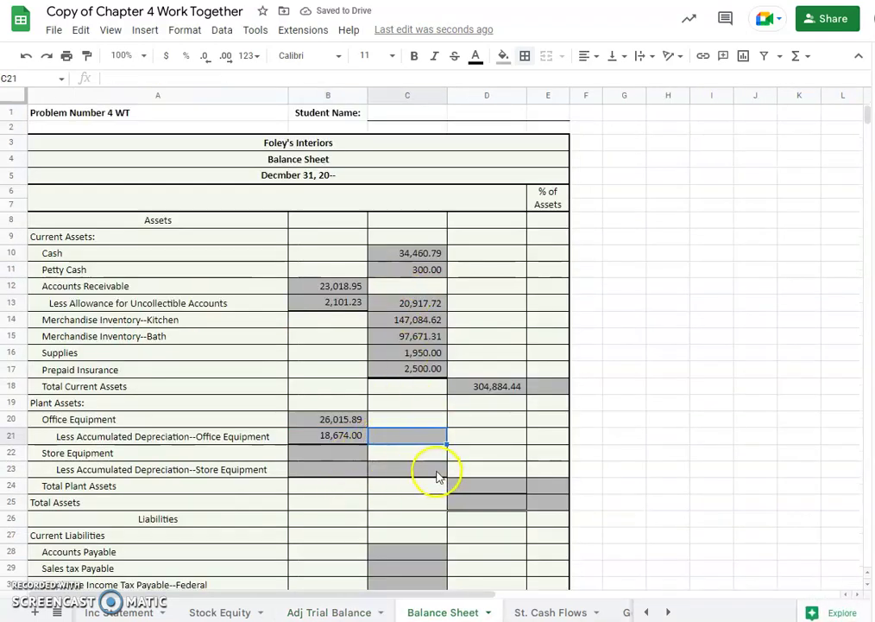
pyautogui.write('=')
pyautogui.click(337, 421)
pyautogui.write('-')
pyautogui.click(335, 436)
pyautogui.press('Return')
pyautogui.click(410, 437)
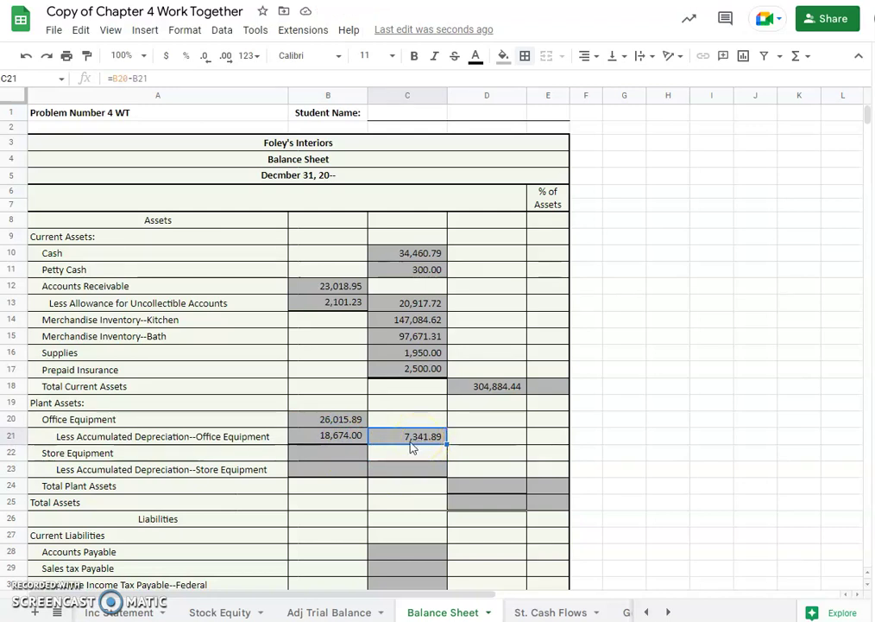
pyautogui.click(381, 437)
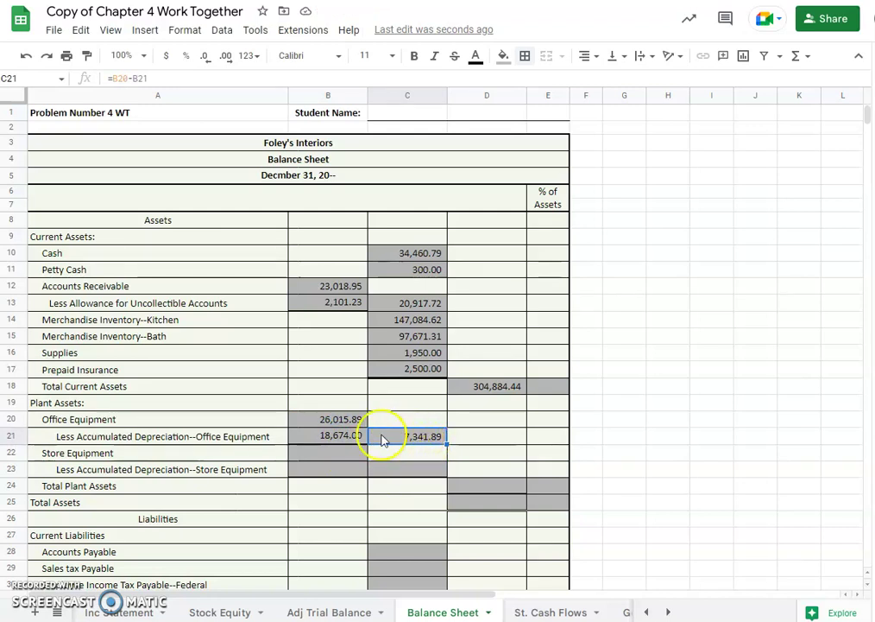
# Step: Link Store Equipment in B22 of the Balance Sheet to its debit balance, 'Adj Trial Balance'!C18
pyautogui.click(328, 452)
pyautogui.write('=')
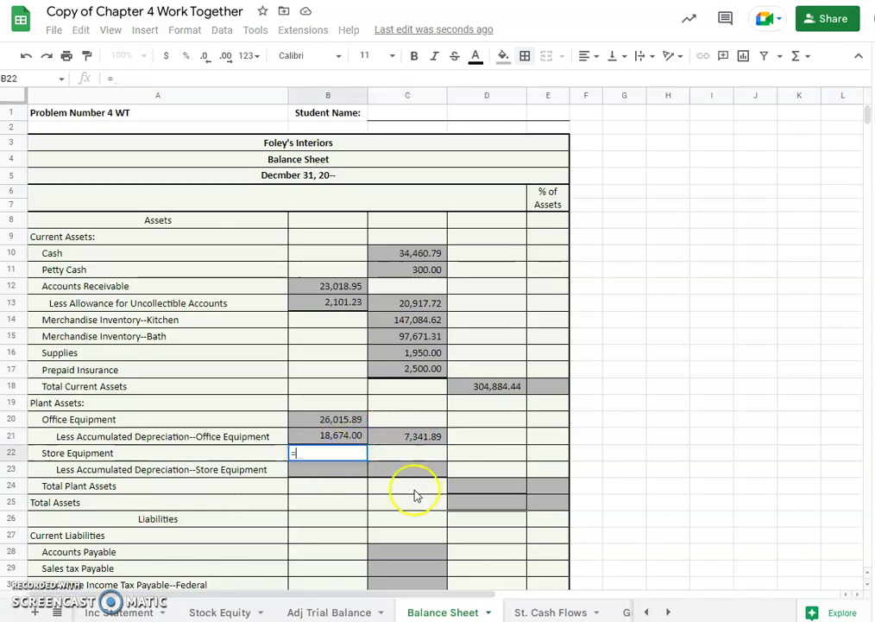
pyautogui.click(320, 611)
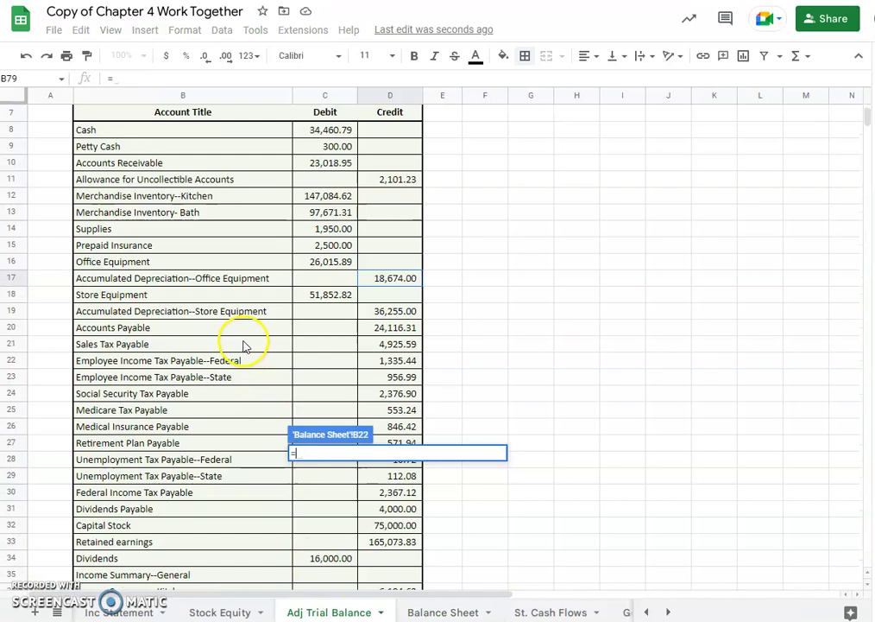
pyautogui.click(331, 297)
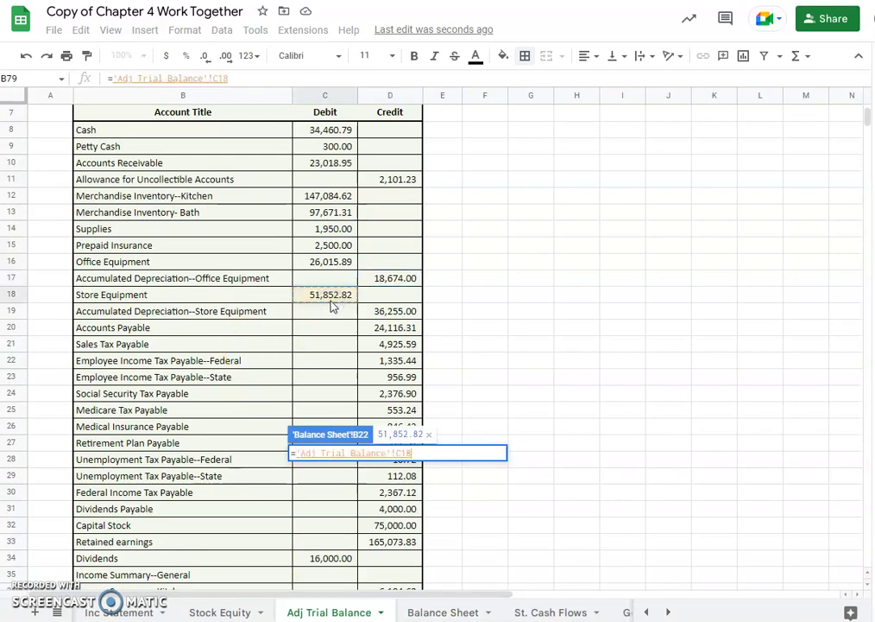
pyautogui.press('Return')
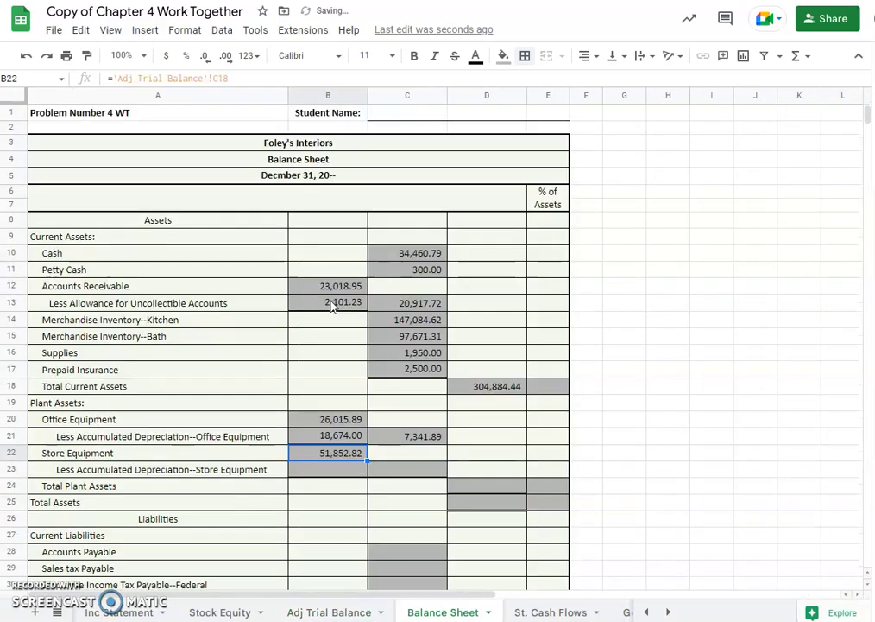
# Step: Link Less Accumulated Depreciation--Store Equipment in B23 to its credit balance, 'Adj Trial Balance'!D19
pyautogui.click(342, 485)
pyautogui.click(345, 471)
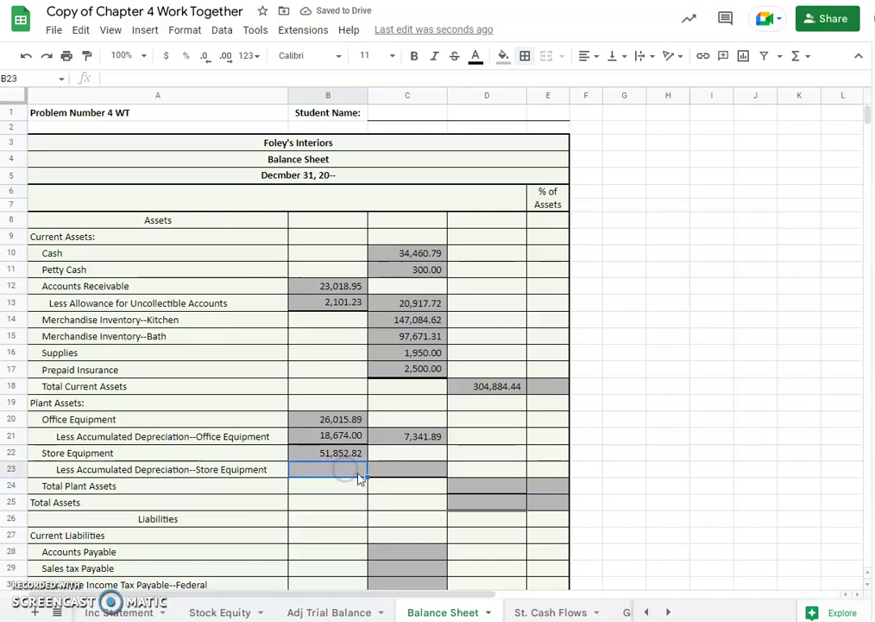
pyautogui.write('=')
pyautogui.click(348, 611)
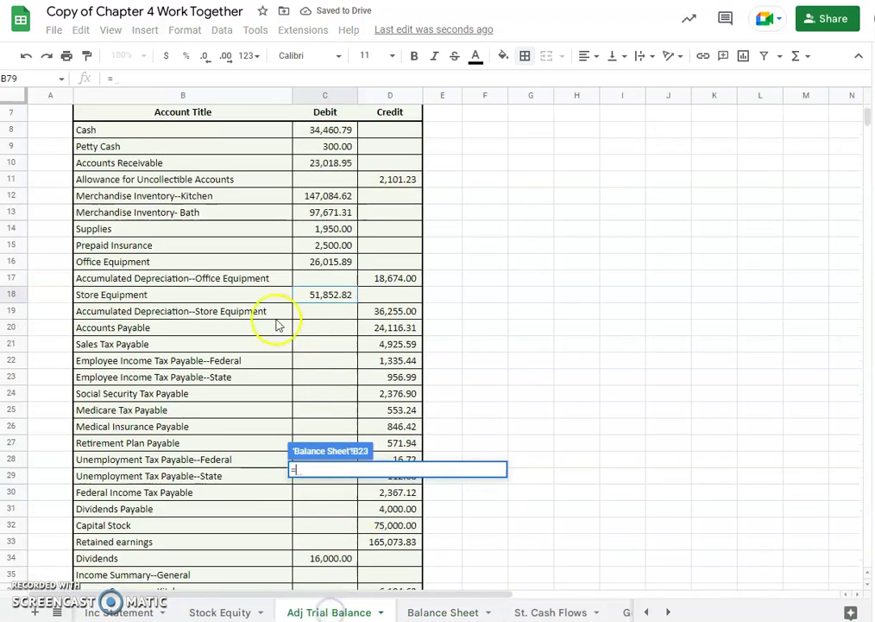
pyautogui.click(405, 312)
pyautogui.press('Return')
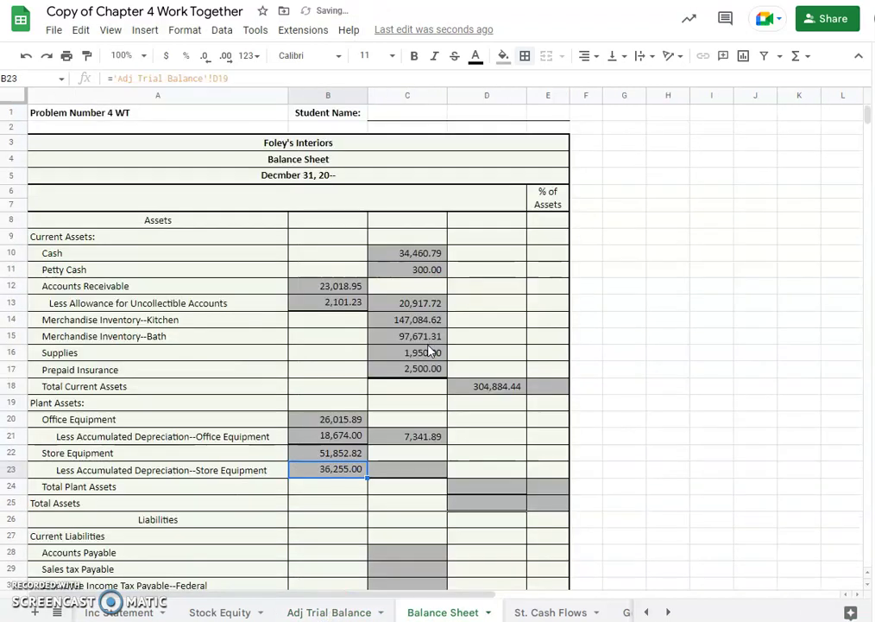
# Step: Calculate the book value of the store equipment in C23 with the formula =B22-B23
pyautogui.click(401, 474)
pyautogui.write('=')
pyautogui.click(333, 456)
pyautogui.write('-')
pyautogui.click(328, 470)
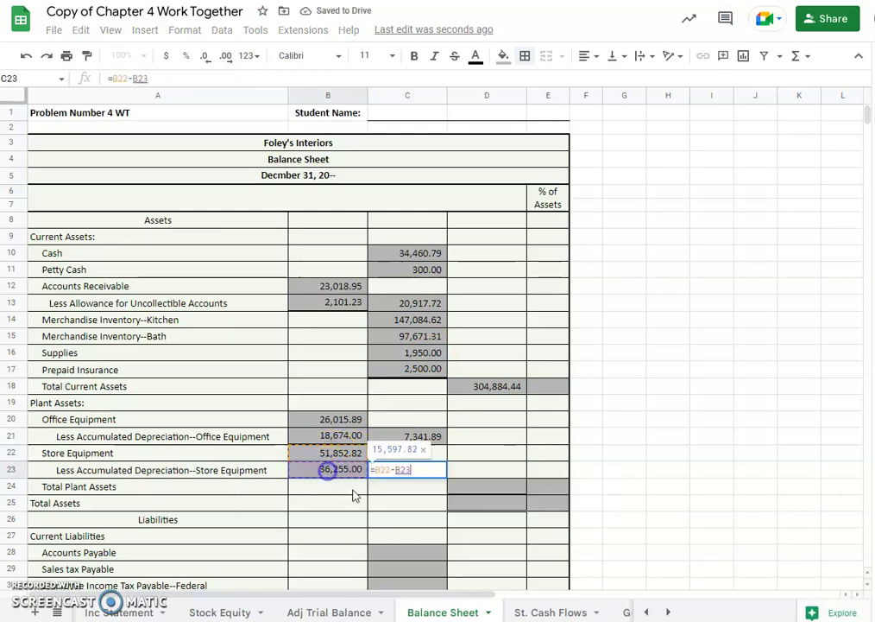
pyautogui.press('Return')
pyautogui.click(422, 474)
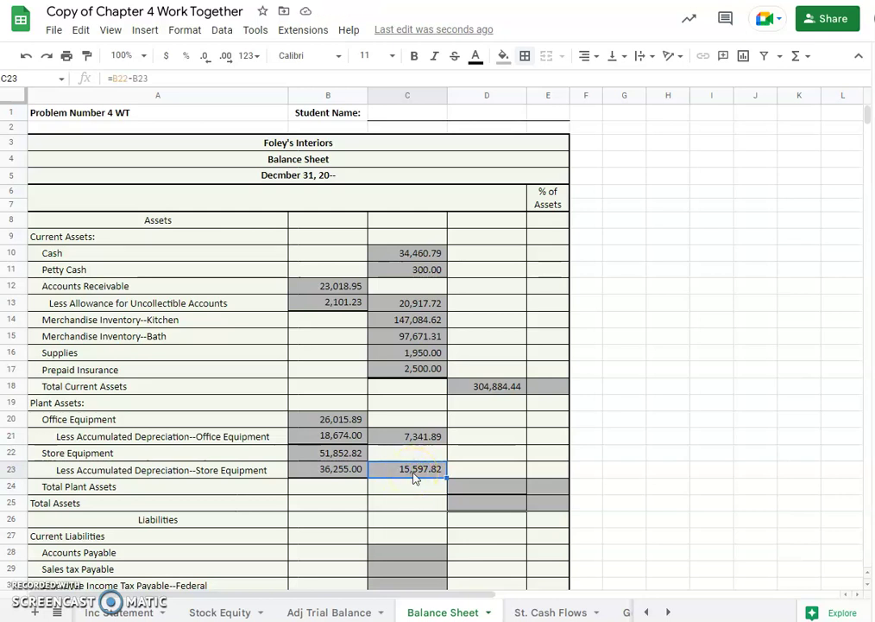
# Step: Calculate Total Plant Assets in D24 by summing the book values in C20:C23
pyautogui.click(486, 489)
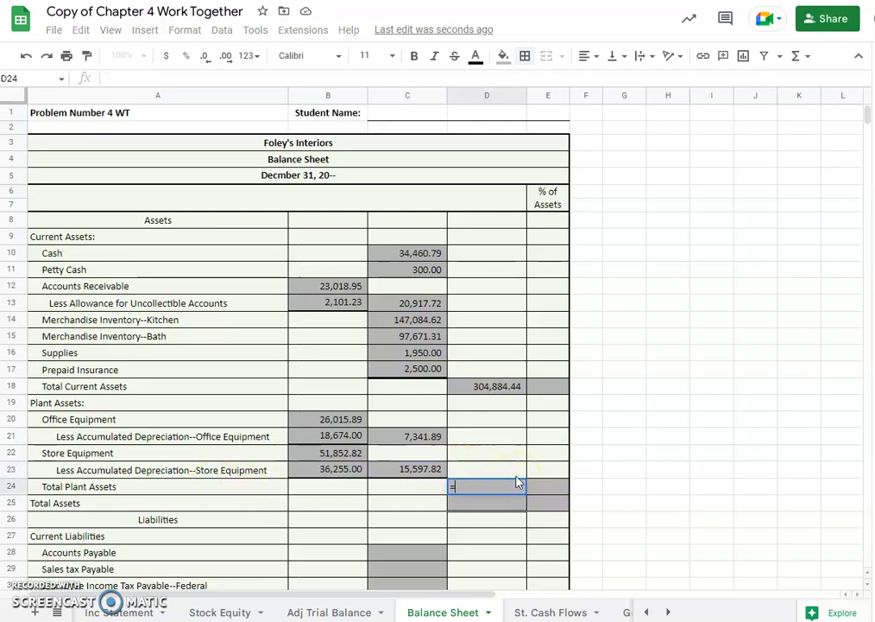
pyautogui.write('=sum(')
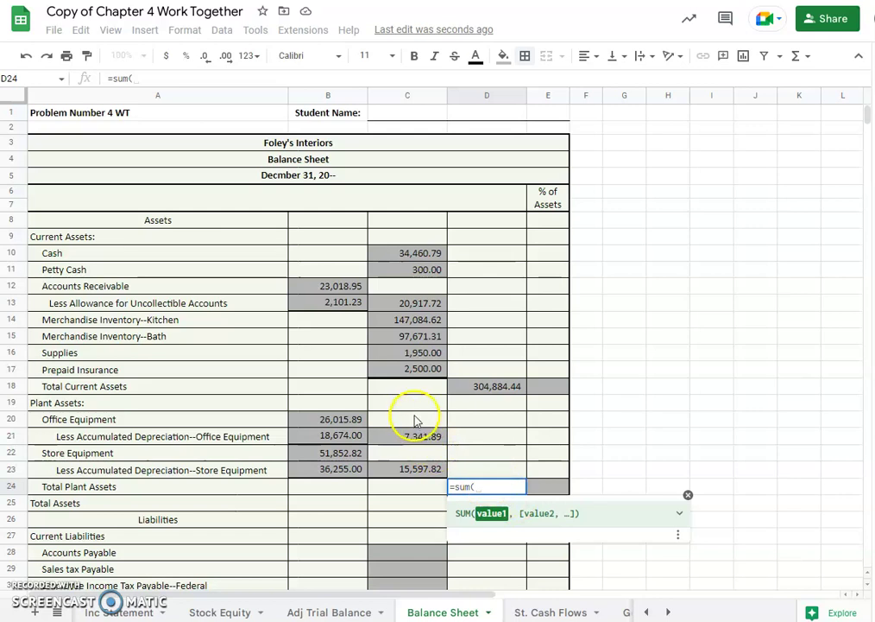
pyautogui.moveTo(414, 420); pyautogui.dragTo(416, 472)
pyautogui.press('Return')
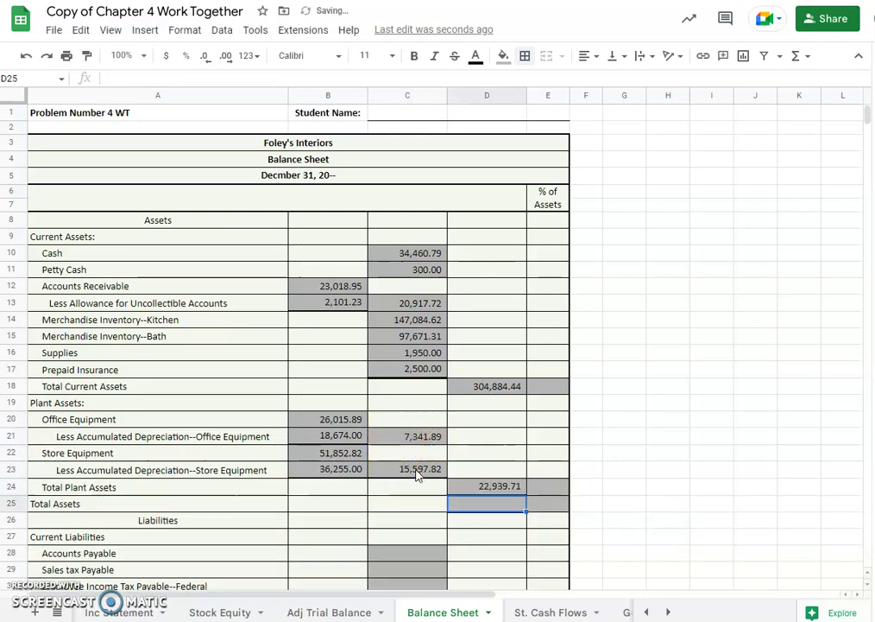
pyautogui.click(487, 488)
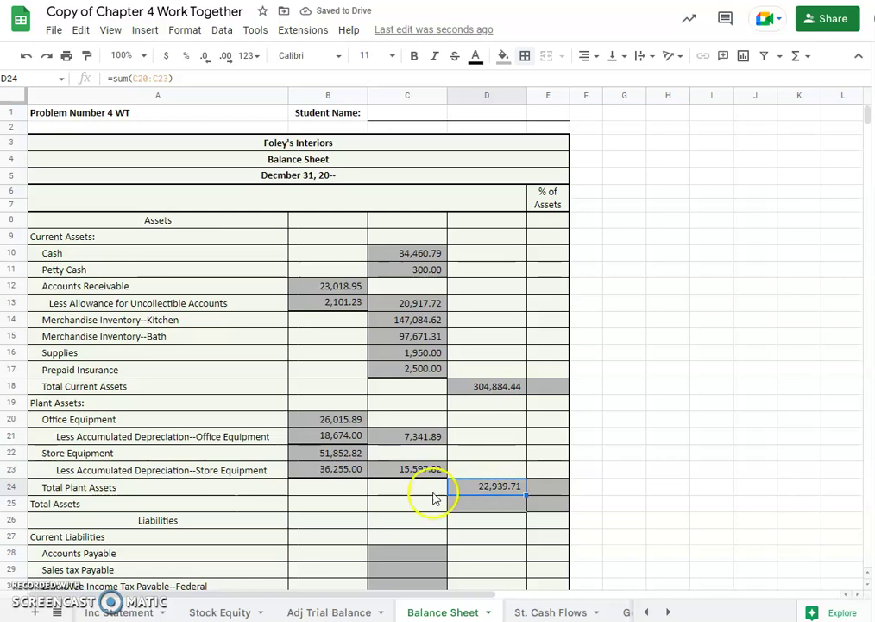
# Step: Calculate Total Assets in D25 by adding current and plant assets with the formula =D18+D24
pyautogui.click(490, 507)
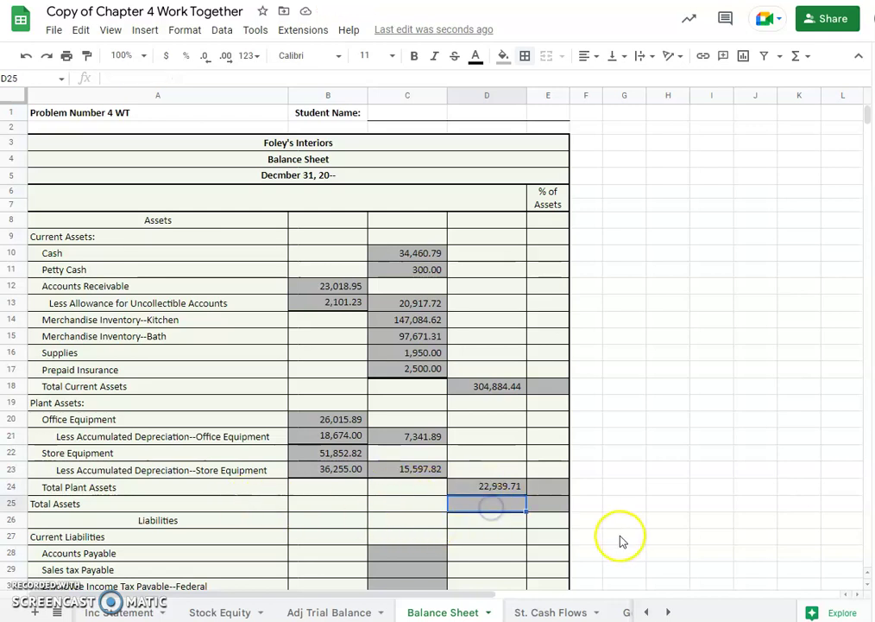
pyautogui.write('=')
pyautogui.click(499, 388)
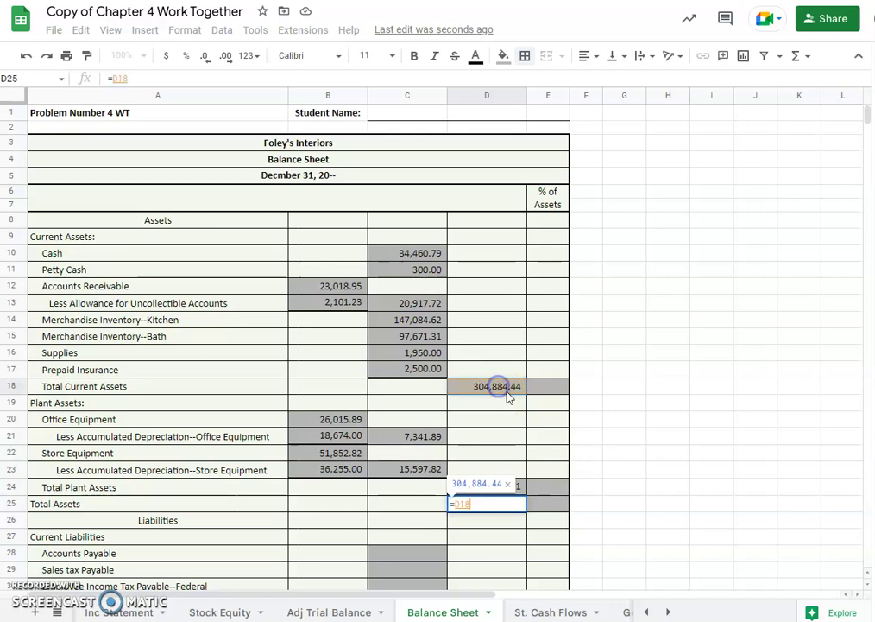
pyautogui.write('+')
pyautogui.click(498, 485)
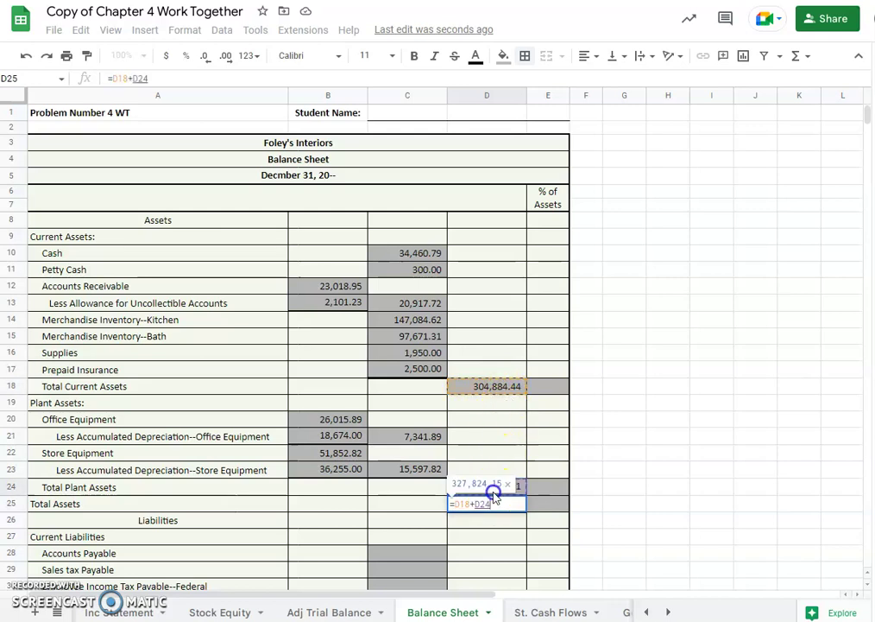
pyautogui.press('Return')
pyautogui.click(482, 516)
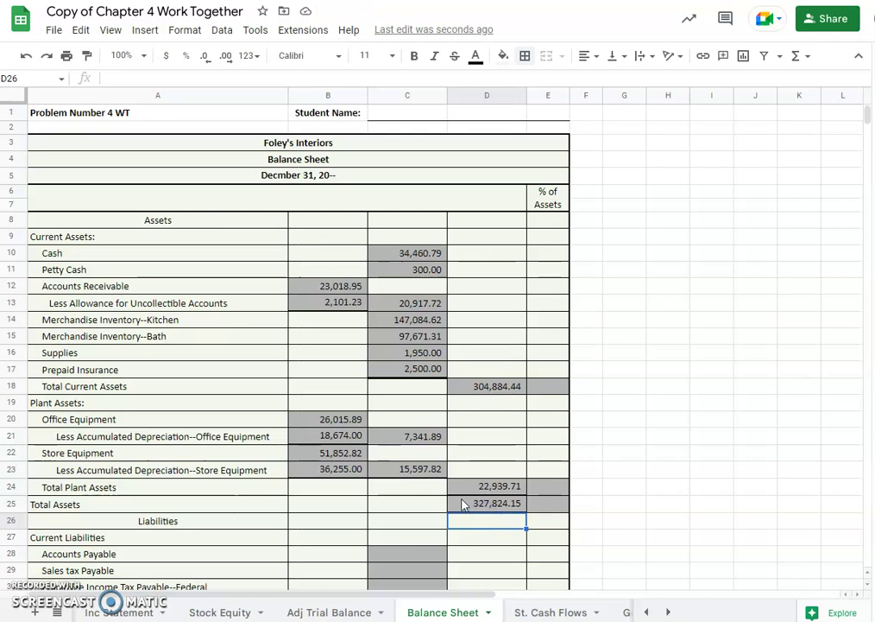
# Step: Enter 100% as the % of Assets for Total Assets in E25
pyautogui.click(550, 511)
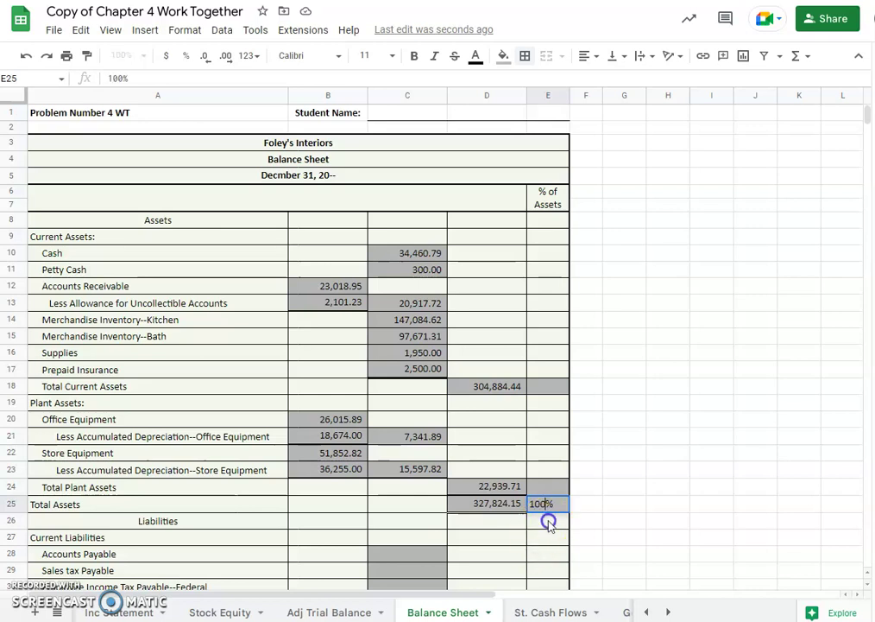
pyautogui.write('100%')
pyautogui.click(549, 521)
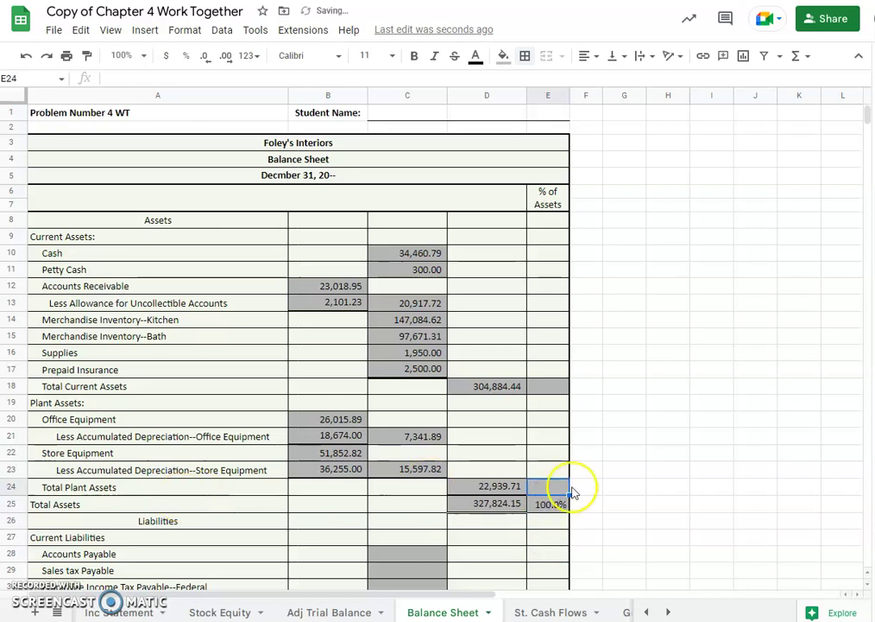
# Step: Calculate the % of Assets for Total Plant Assets in E24 with the formula =D24/D25
pyautogui.click(566, 486)
pyautogui.write('=')
pyautogui.click(486, 489)
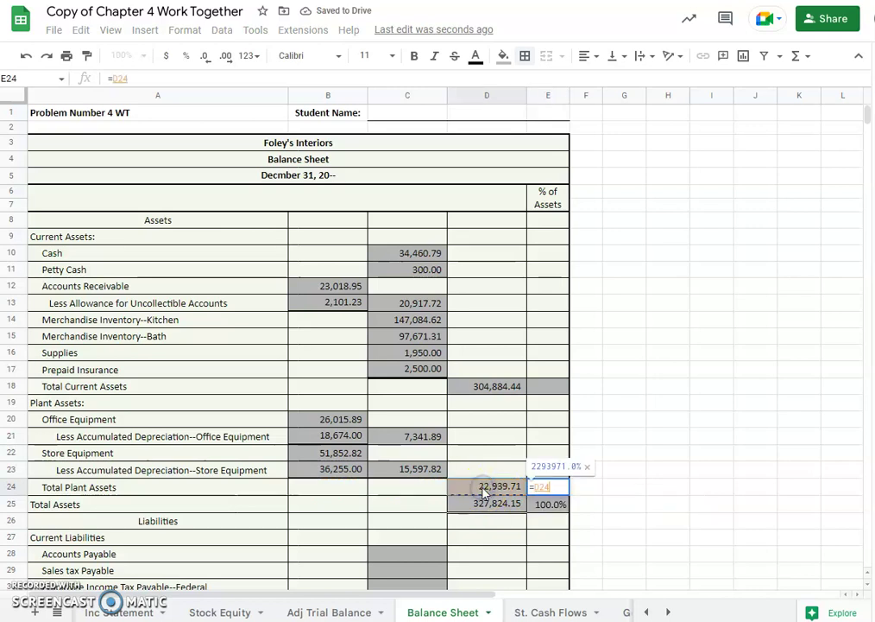
pyautogui.write('/')
pyautogui.click(498, 505)
pyautogui.press('Return')
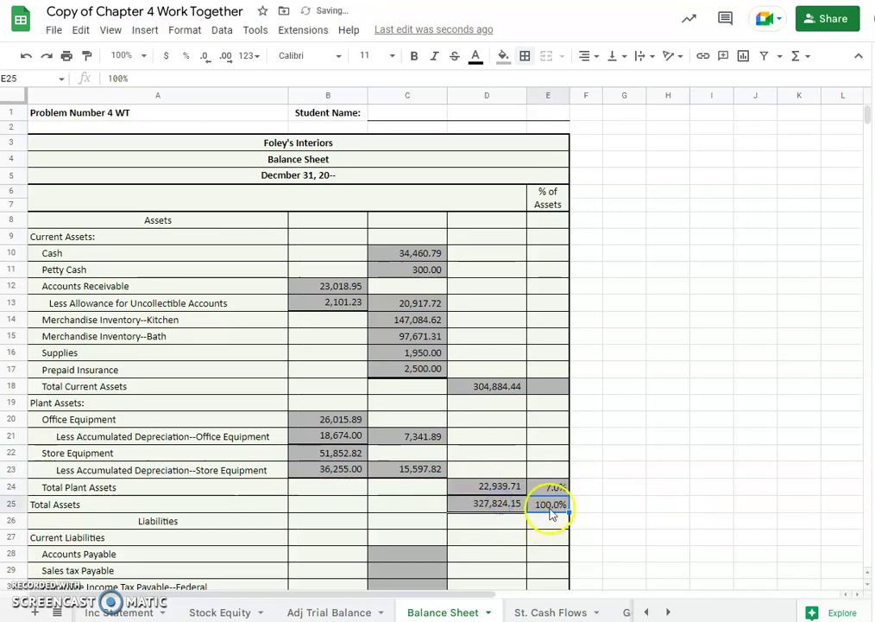
# Step: Calculate the % of Assets for Total Current Assets in E18 by dividing D18 by D25
pyautogui.click(473, 389)
pyautogui.click(557, 389)
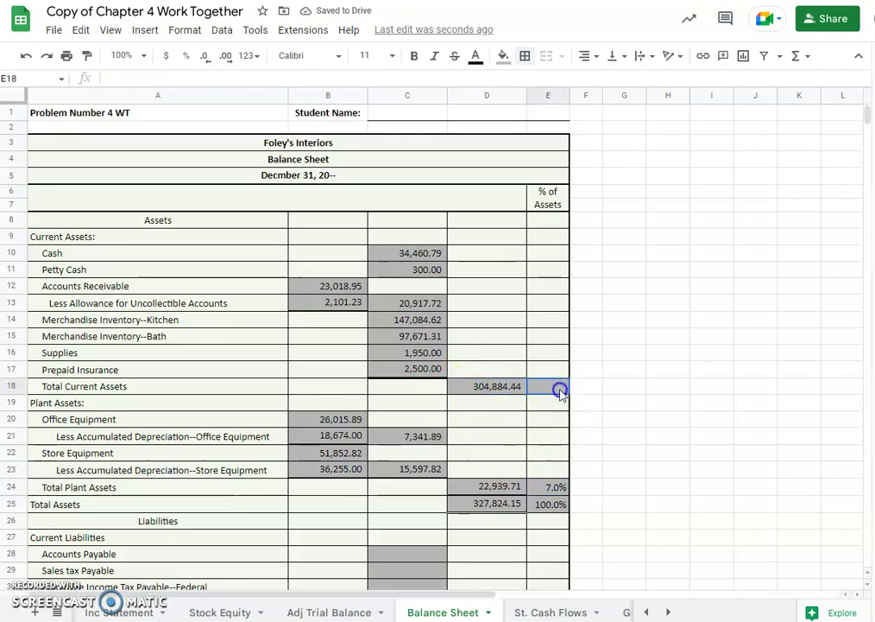
pyautogui.write('=')
pyautogui.click(510, 396)
pyautogui.write('/')
pyautogui.click(488, 504)
pyautogui.press('Return')
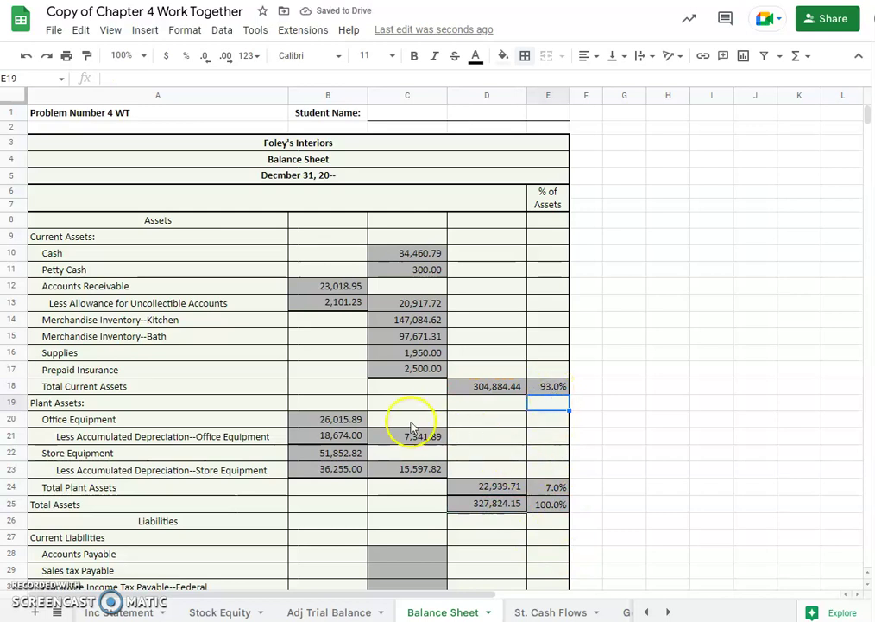
# Step: Link Accounts Payable in C28 of the Balance Sheet to its credit balance, 'Adj Trial Balance'!D20
pyautogui.scroll(-3, 406, 431)
pyautogui.click(506, 465)
pyautogui.scroll(-4, 505, 482)
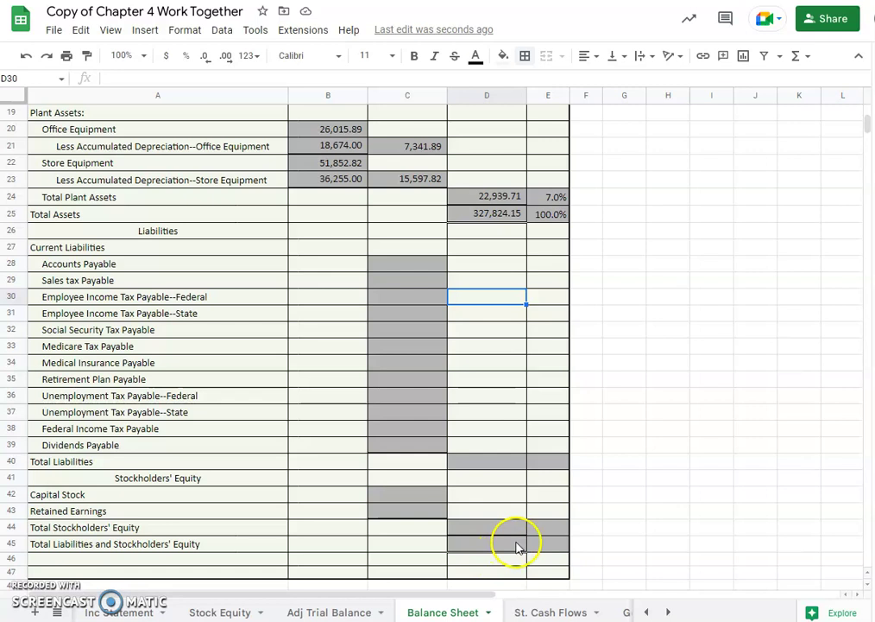
pyautogui.click(383, 270)
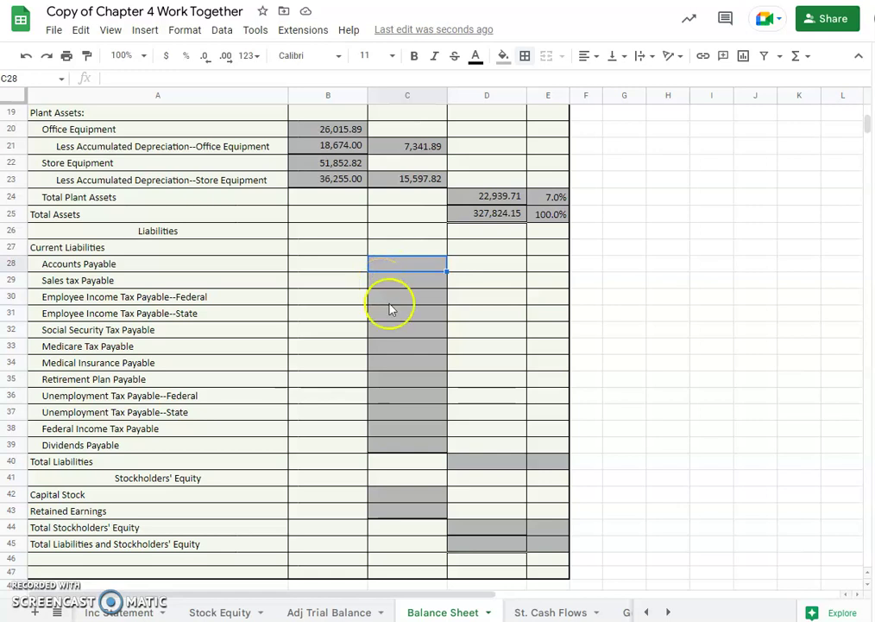
pyautogui.write('=')
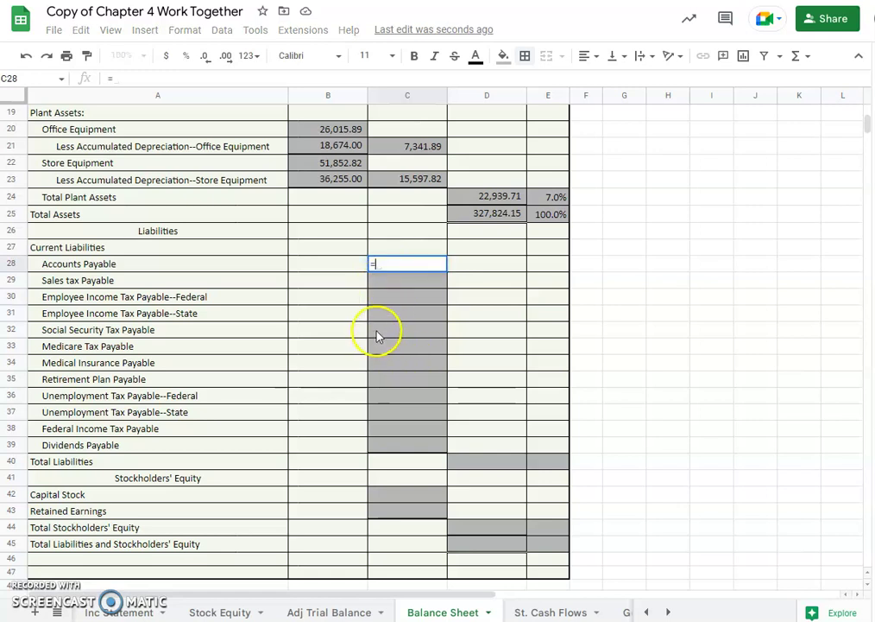
pyautogui.click(329, 613)
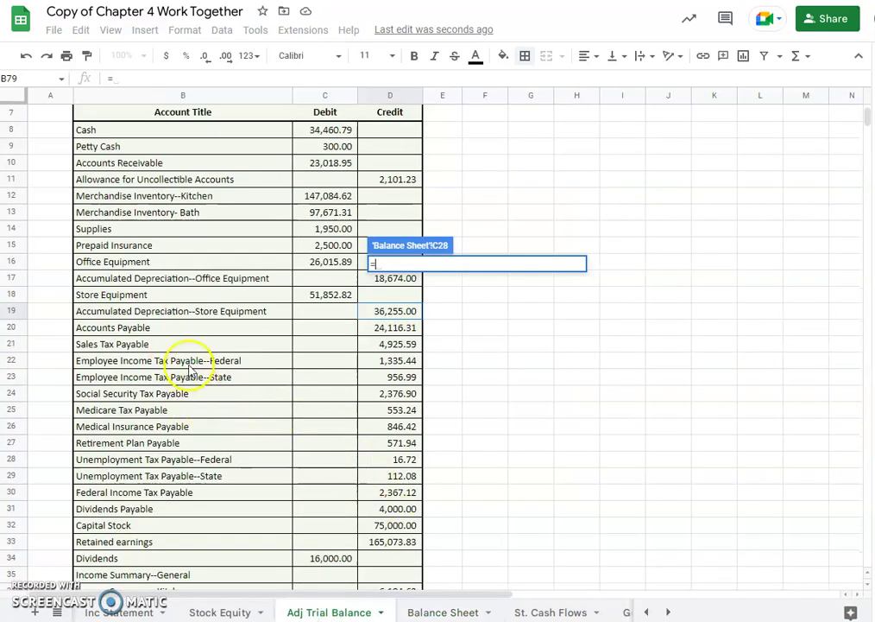
pyautogui.click(393, 328)
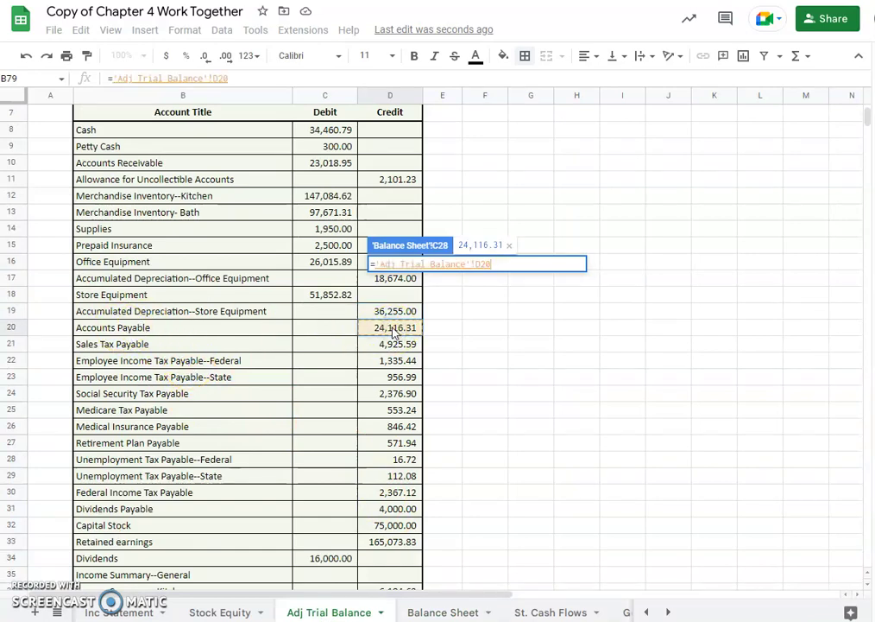
pyautogui.press('Return')
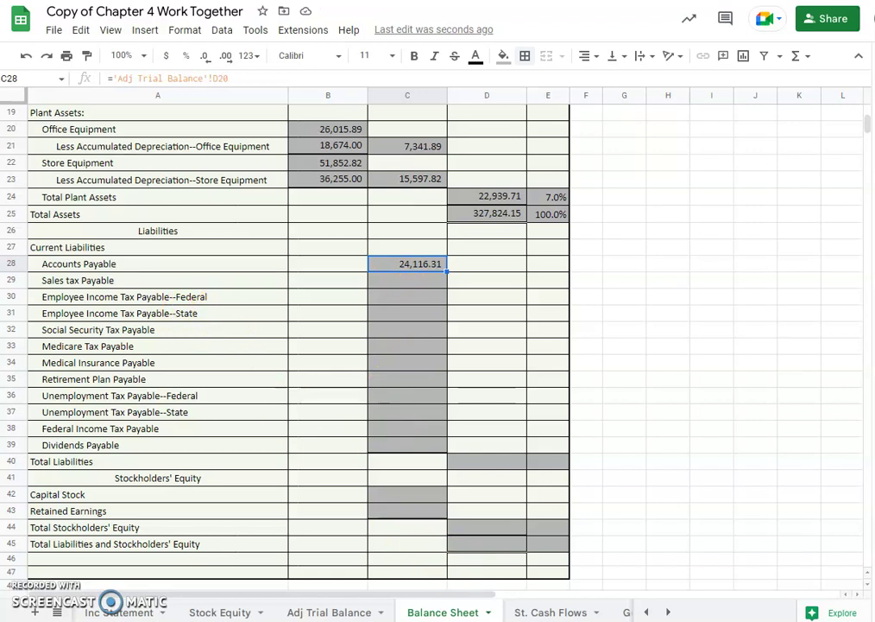
# Step: Check the liability account order in the Adj Trial Balance and fill the Accounts Payable link from C28 down to Dividends Payable in C39
pyautogui.click(328, 615)
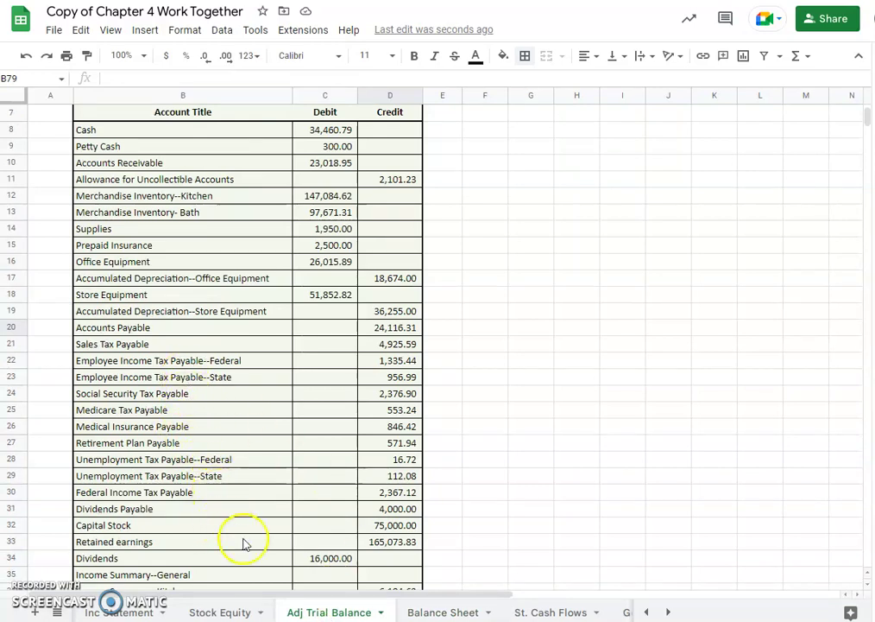
pyautogui.click(426, 612)
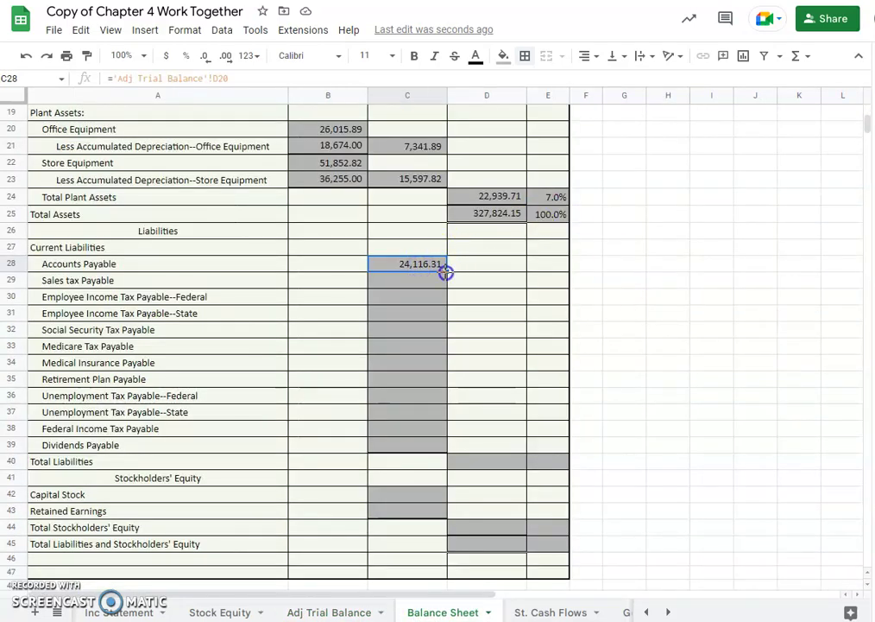
pyautogui.moveTo(445, 272); pyautogui.dragTo(445, 444)
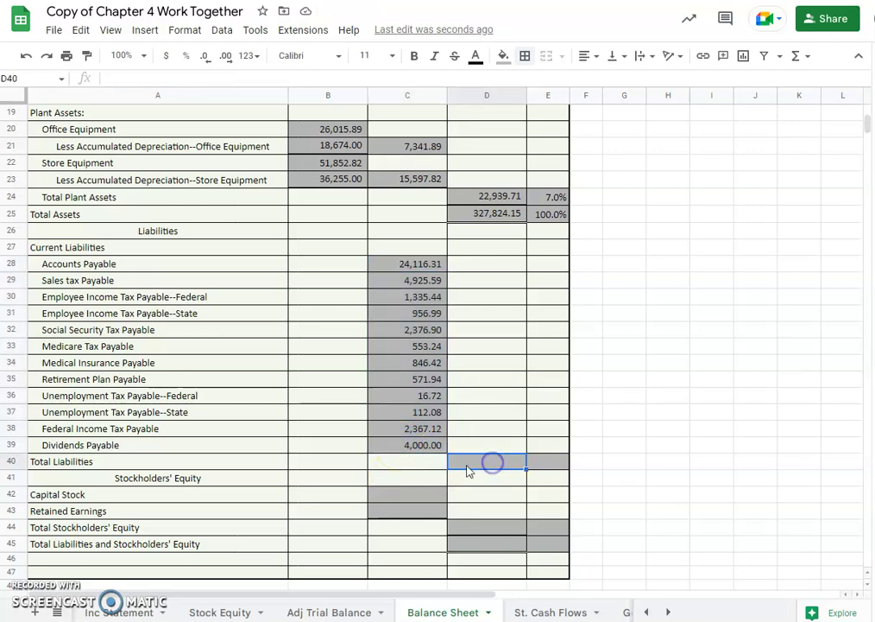
# Step: Add a bottom border to the Dividends Payable amount in C39
pyautogui.click(385, 444)
pyautogui.click(525, 55)
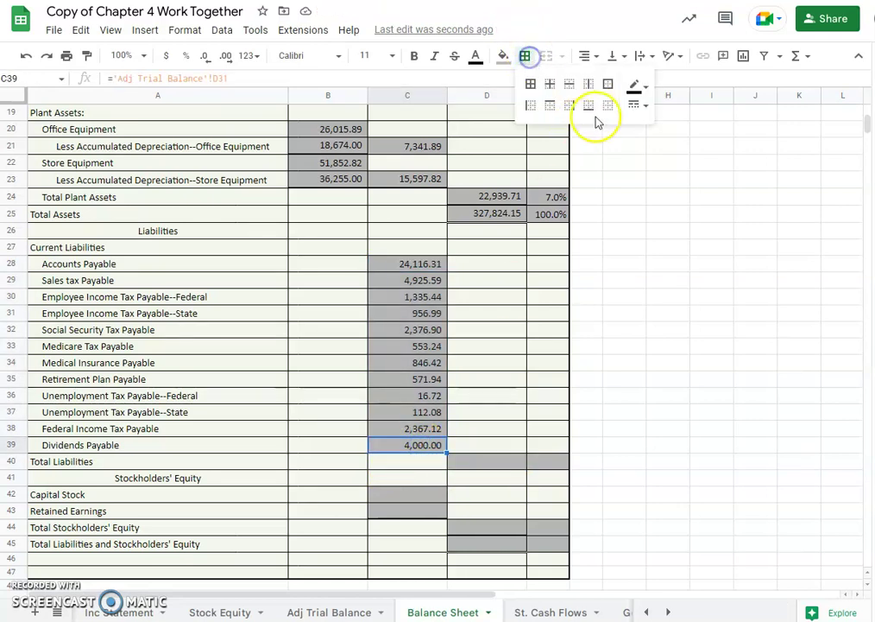
pyautogui.click(588, 105)
# Step: Calculate Total Liabilities in D40 by summing the current liabilities in C28:C39
pyautogui.click(490, 463)
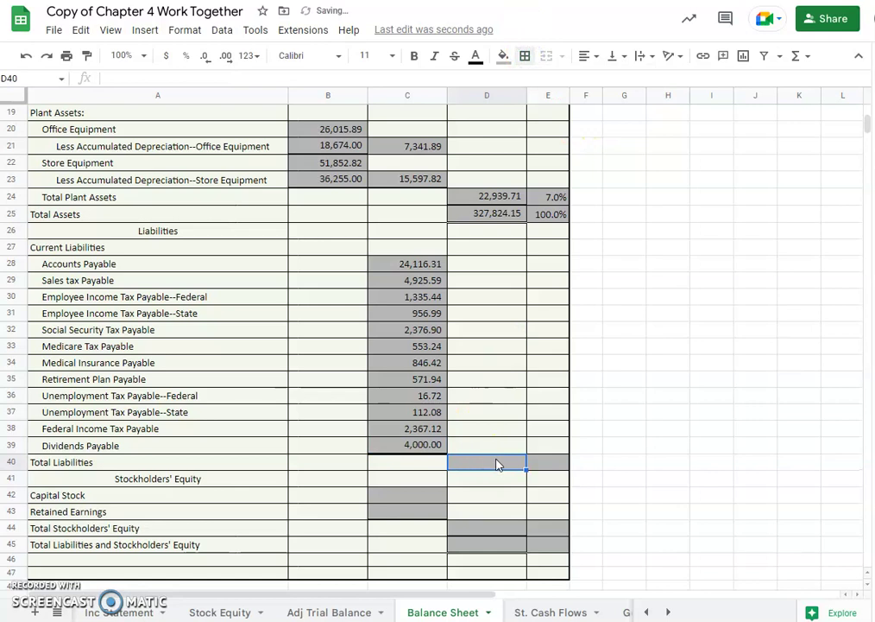
pyautogui.write('=sum(')
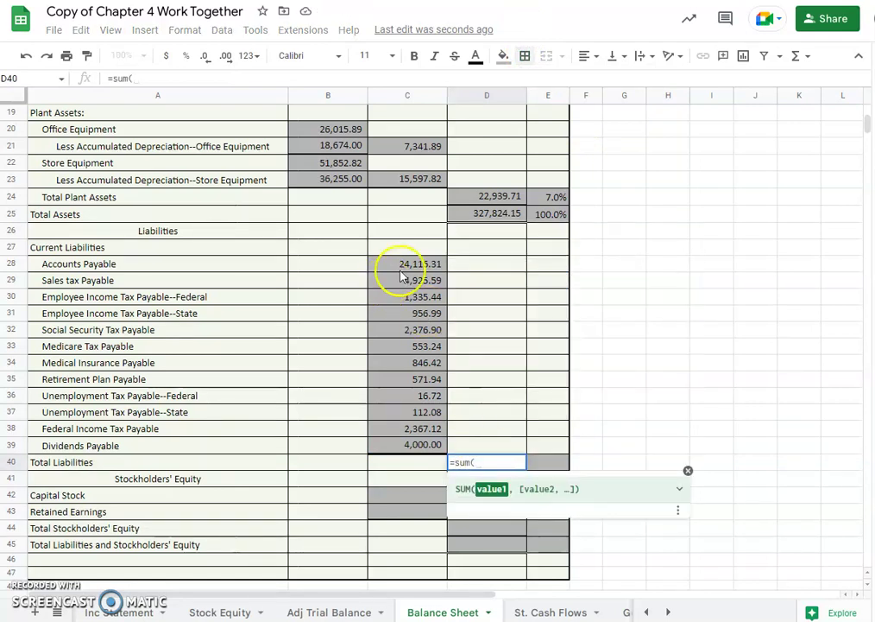
pyautogui.moveTo(416, 261); pyautogui.dragTo(416, 447)
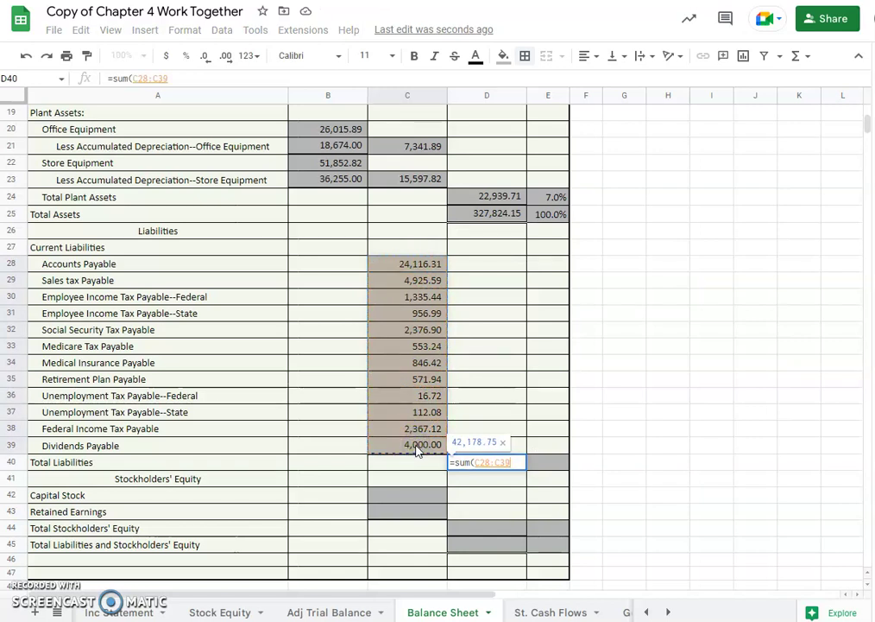
pyautogui.press('Return')
pyautogui.click(507, 466)
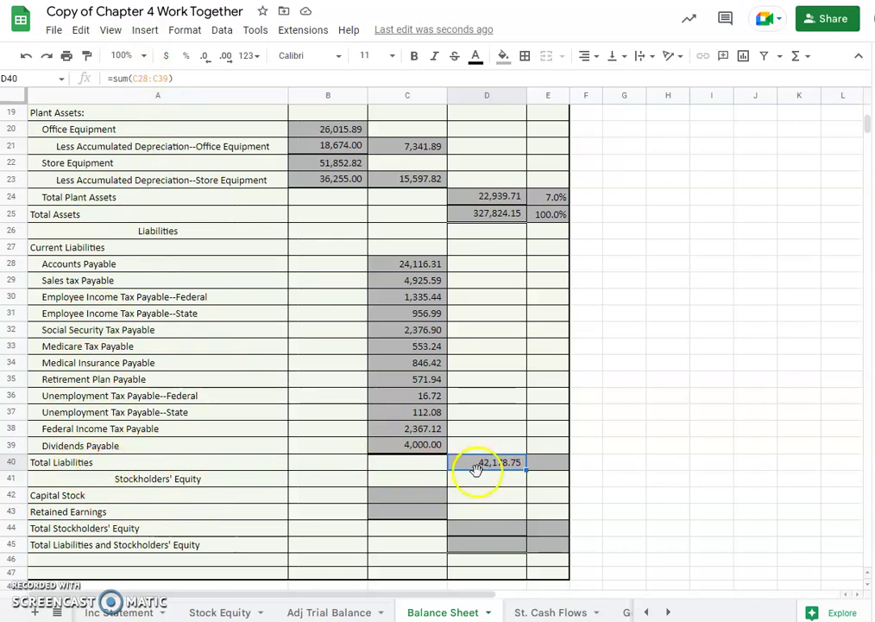
# Step: Link Capital Stock in C42 to the December 31 capital stock balance, 'Stock Equity'!D10
pyautogui.click(393, 501)
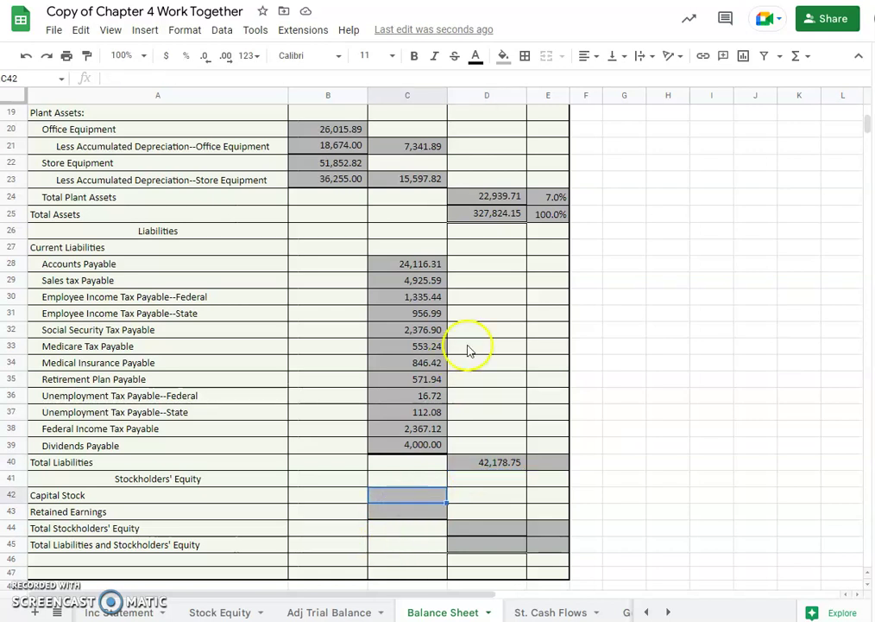
pyautogui.write('=')
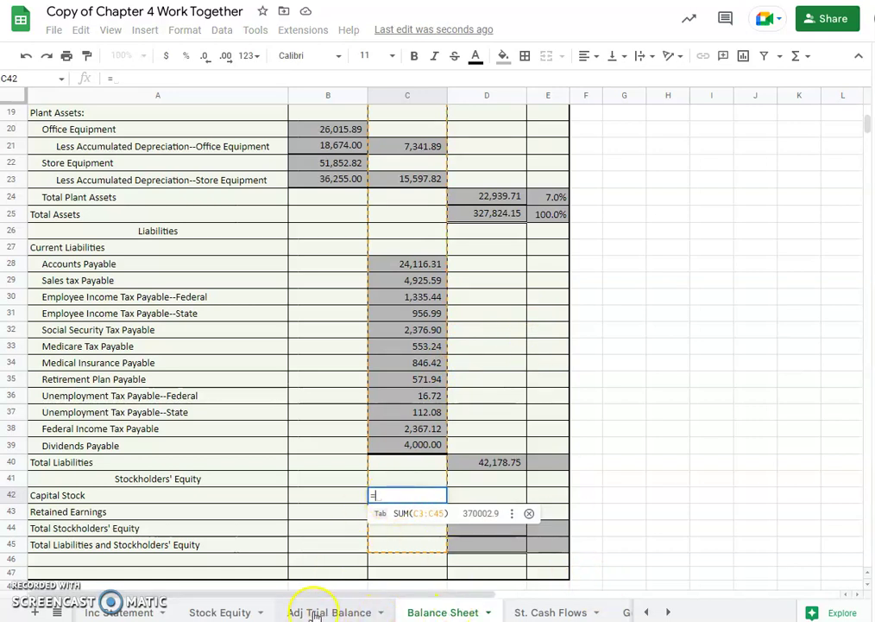
pyautogui.click(223, 612)
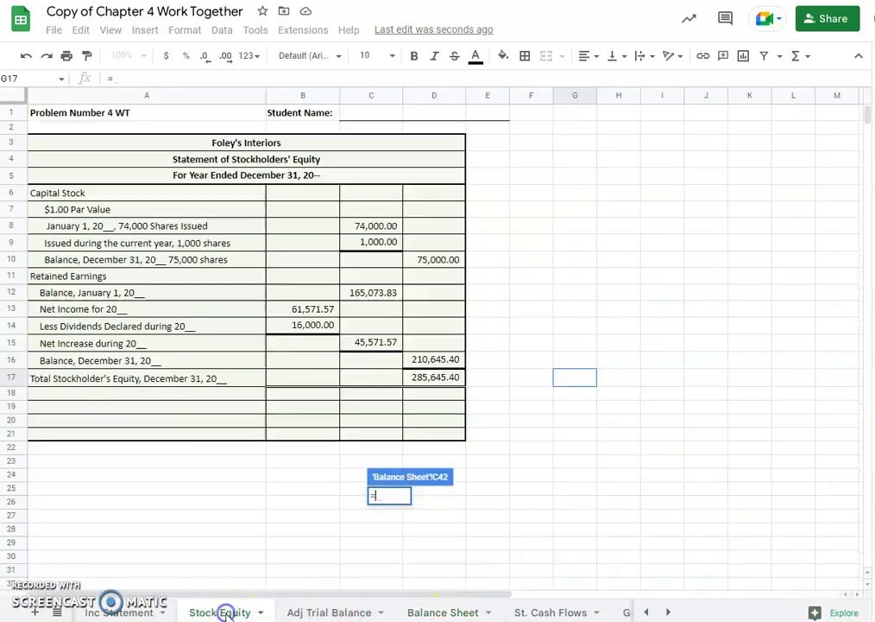
pyautogui.click(422, 263)
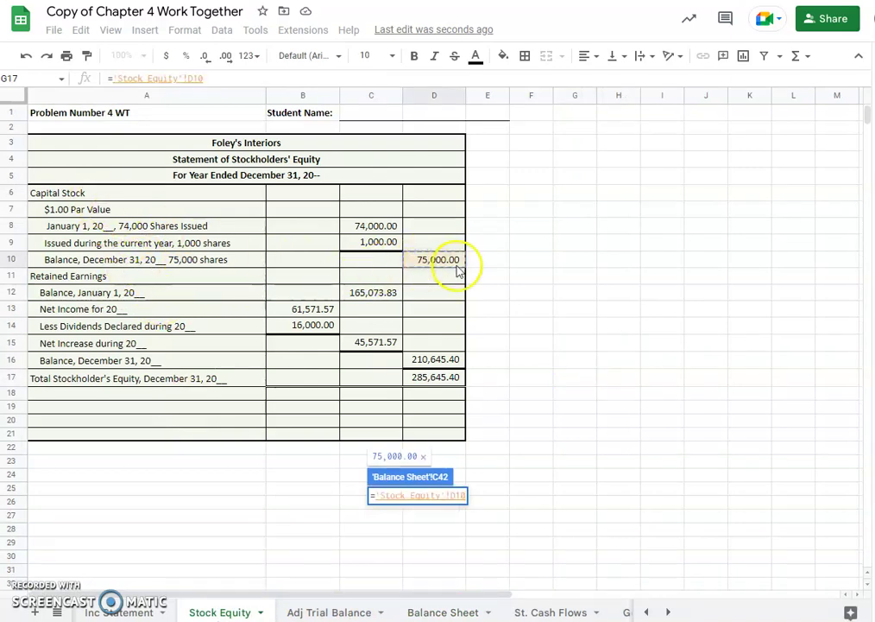
pyautogui.press('Return')
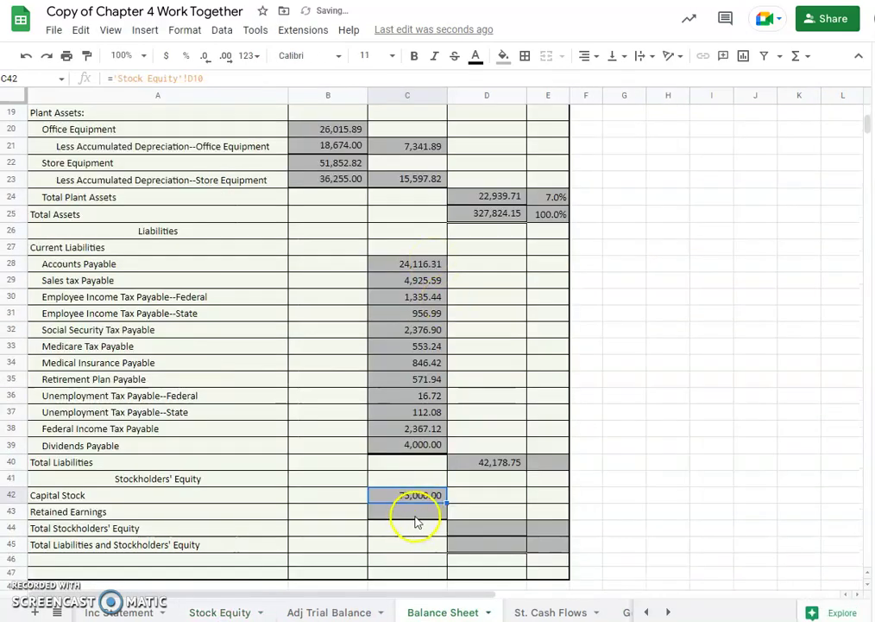
# Step: Link Retained Earnings in C43 to the December 31 retained earnings balance, 'Stock Equity'!D16
pyautogui.click(410, 509)
pyautogui.write('=')
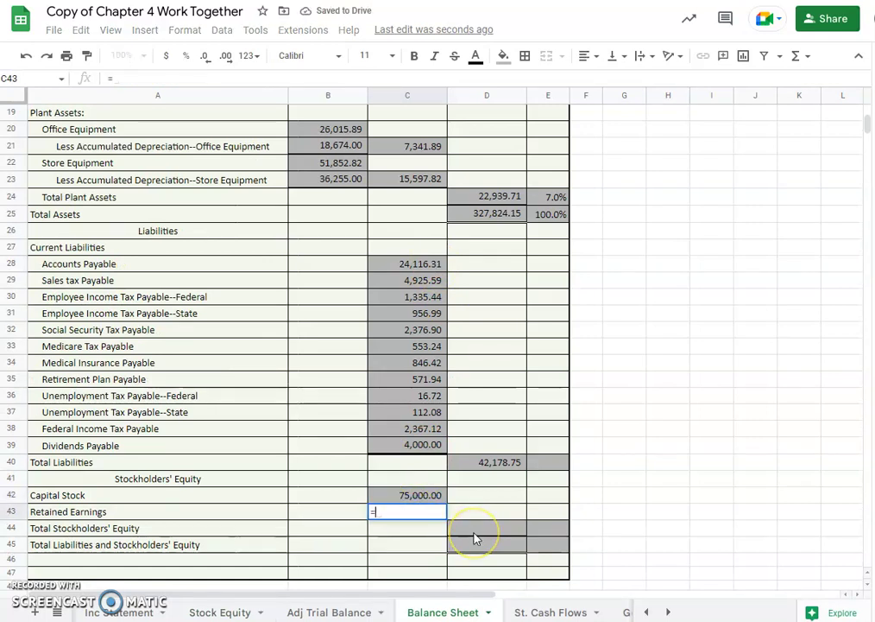
pyautogui.click(220, 611)
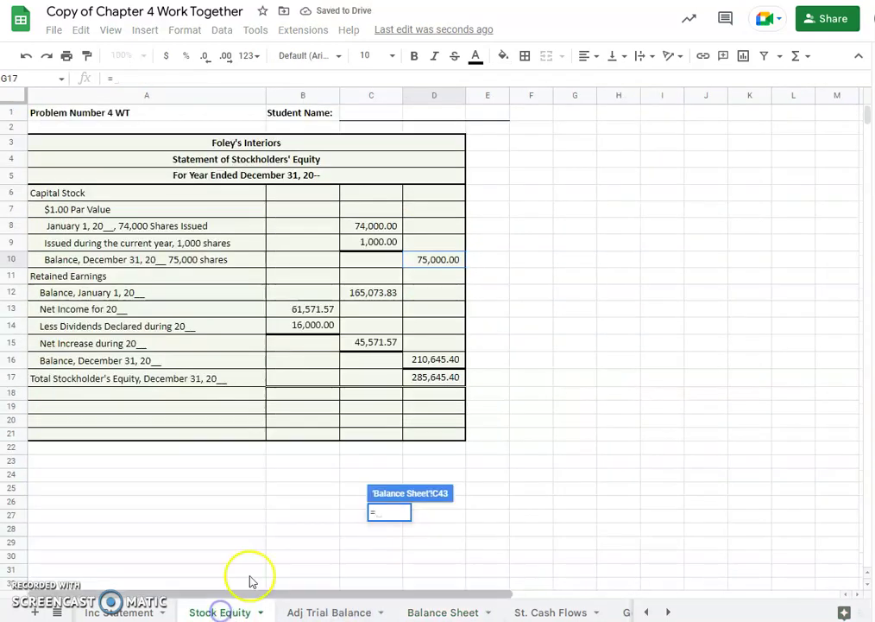
pyautogui.click(436, 360)
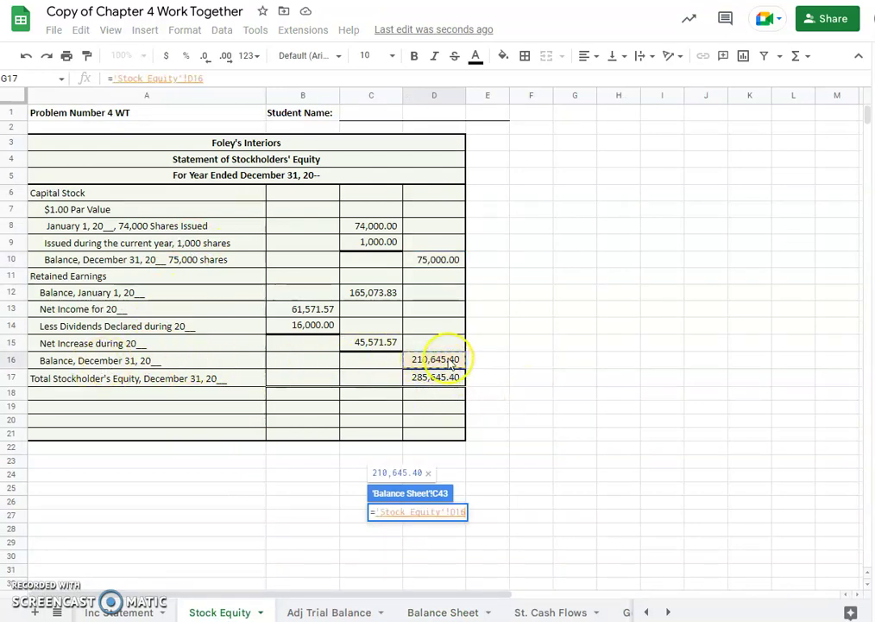
pyautogui.press('Return')
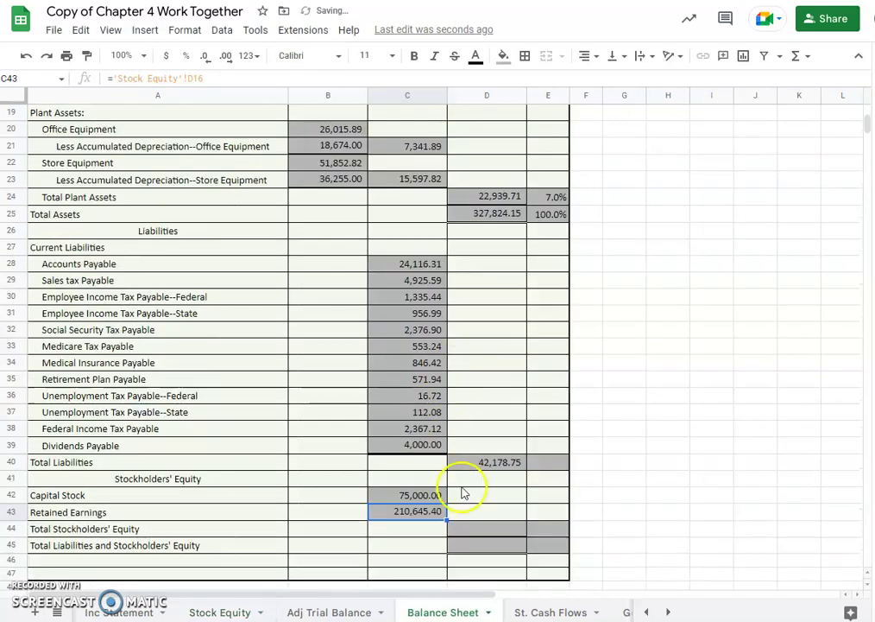
# Step: Calculate Total Stockholders' Equity in D44 as C42+C43 and compare it with the total in D17 of the Stock Equity sheet
pyautogui.click(486, 529)
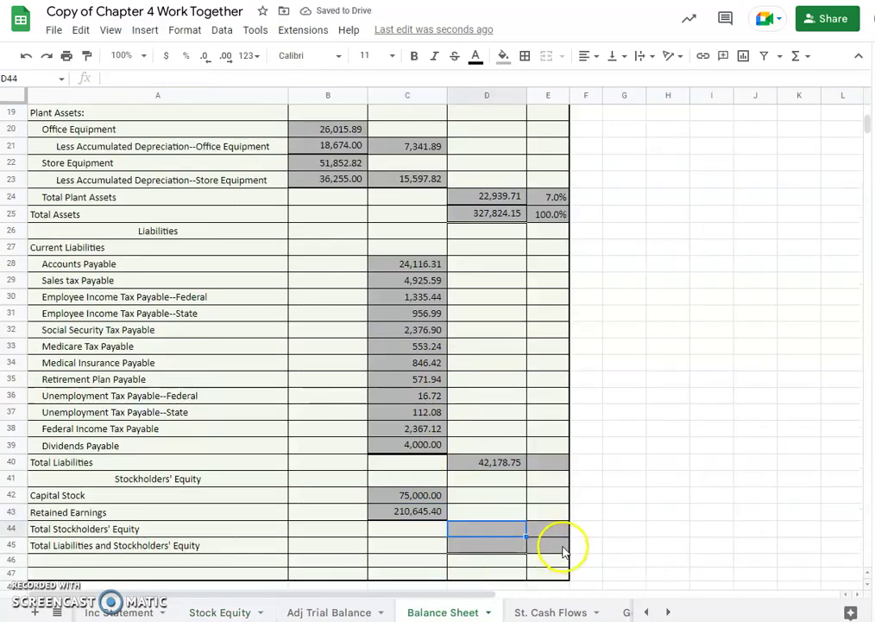
pyautogui.write('=')
pyautogui.click(408, 498)
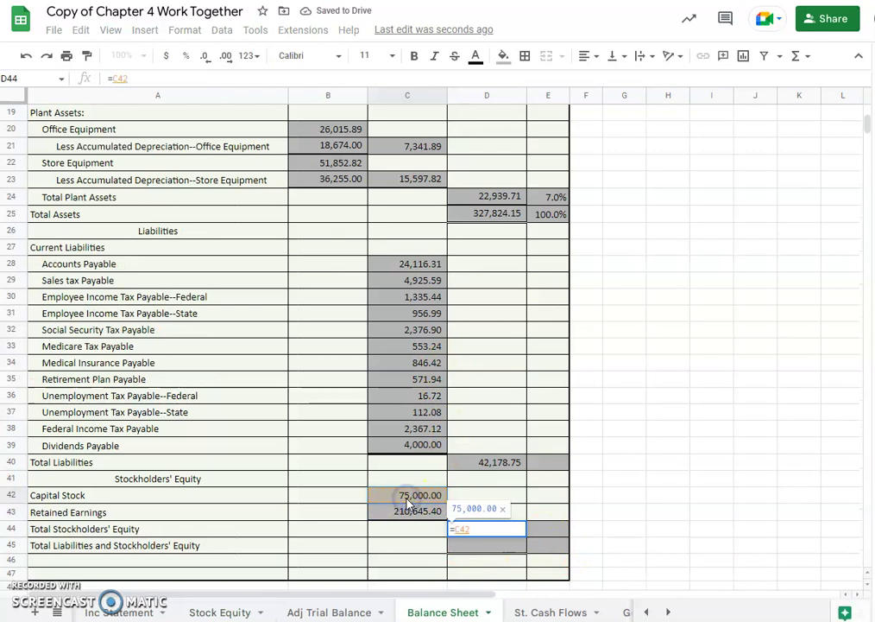
pyautogui.write('+')
pyautogui.click(404, 512)
pyautogui.press('Return')
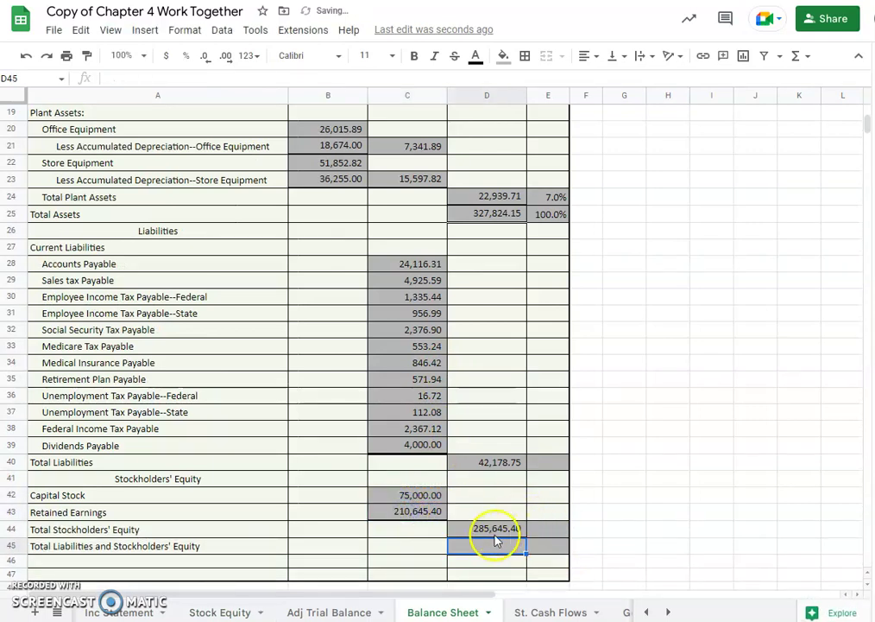
pyautogui.click(495, 534)
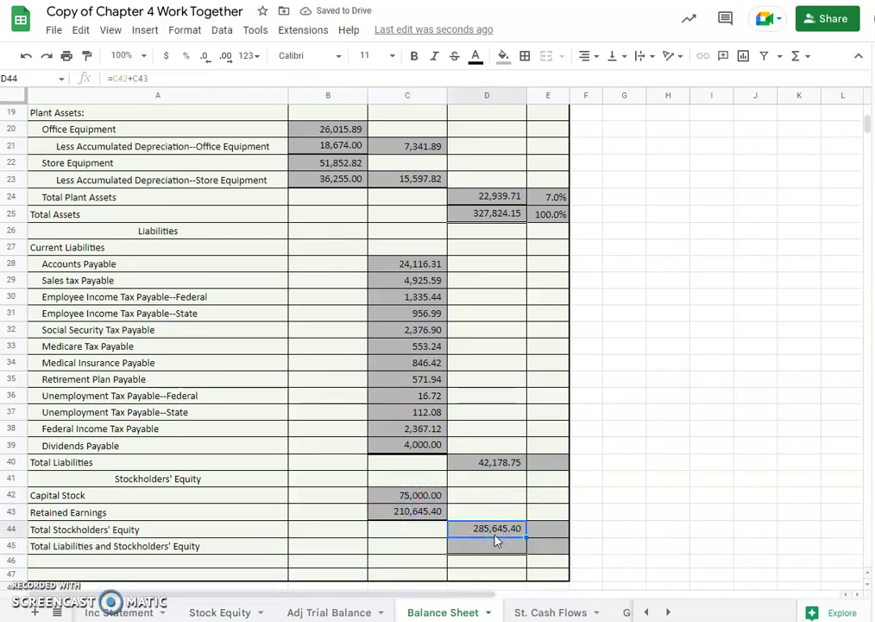
pyautogui.click(211, 612)
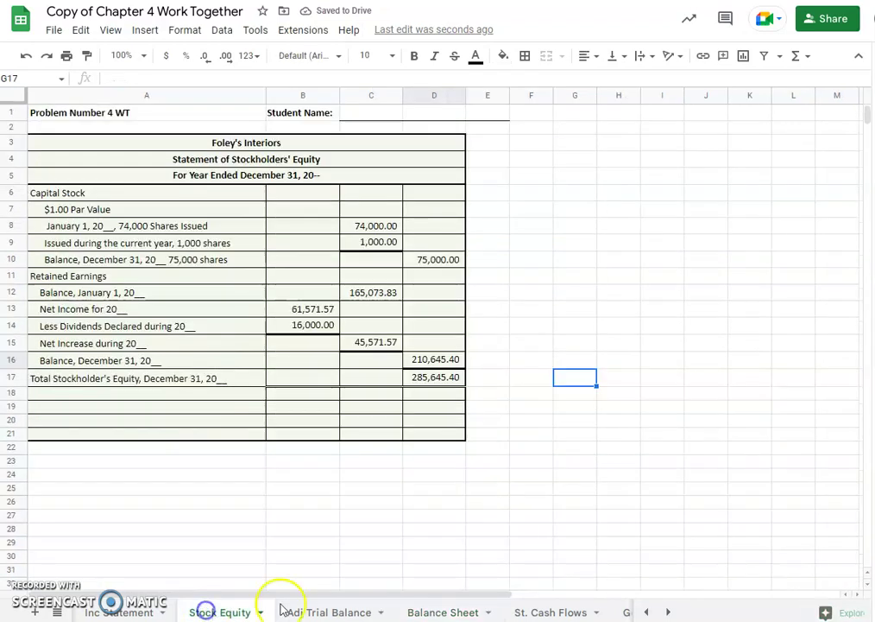
pyautogui.click(437, 377)
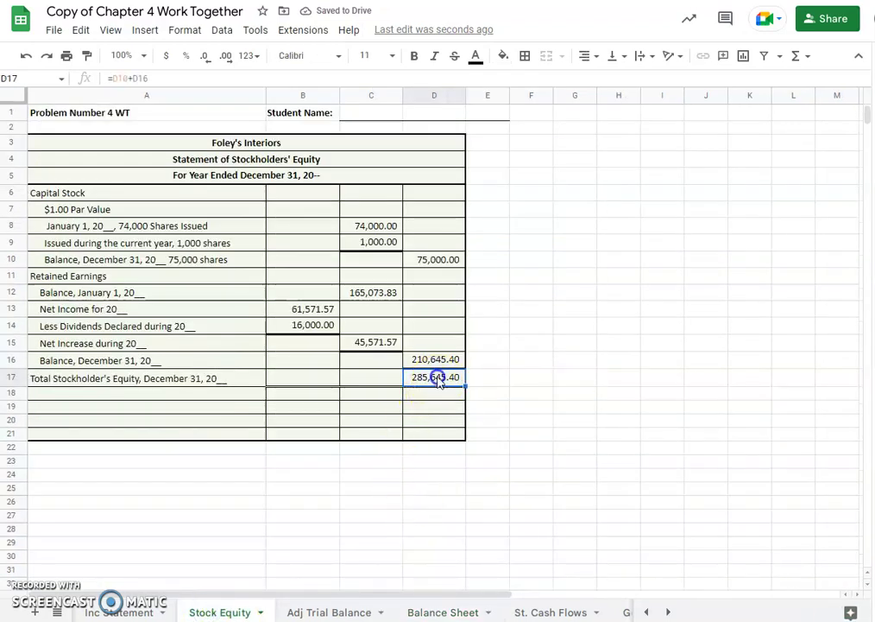
pyautogui.click(436, 611)
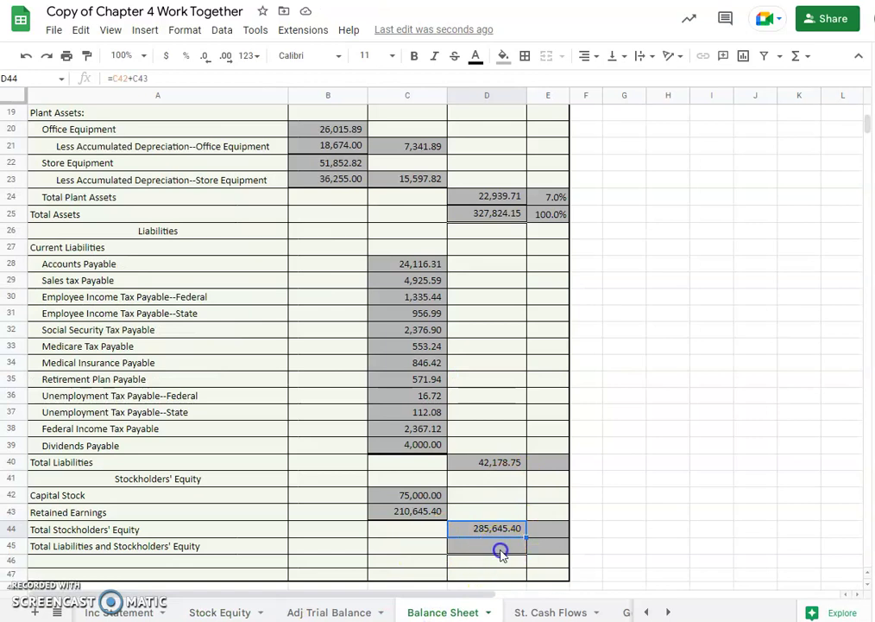
# Step: Calculate Total Liabilities and Stockholders' Equity in D45 by adding Total Liabilities D40 and Total Stockholders' Equity D44
pyautogui.click(498, 546)
pyautogui.write('=')
pyautogui.click(485, 465)
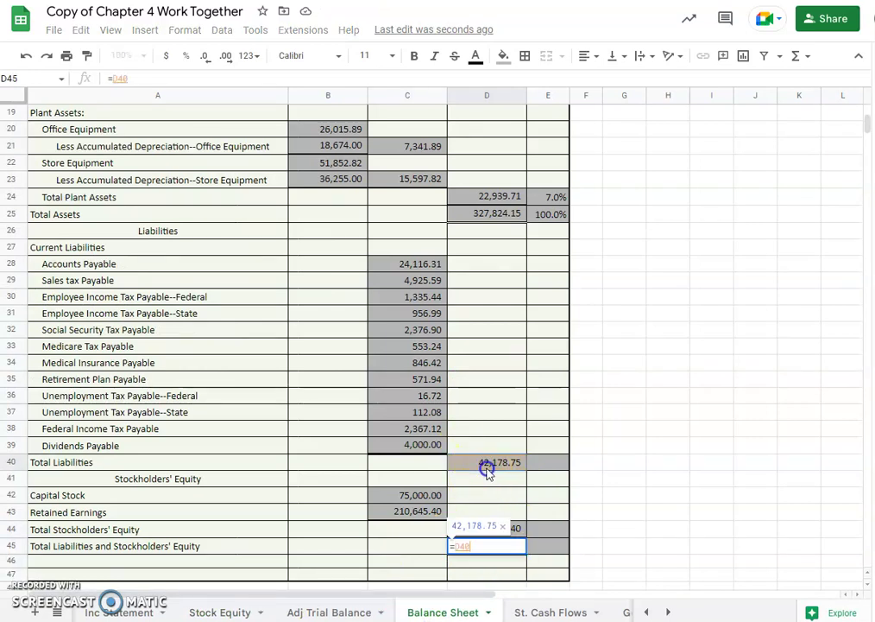
pyautogui.write('+')
pyautogui.click(501, 527)
pyautogui.press('Return')
pyautogui.click(500, 544)
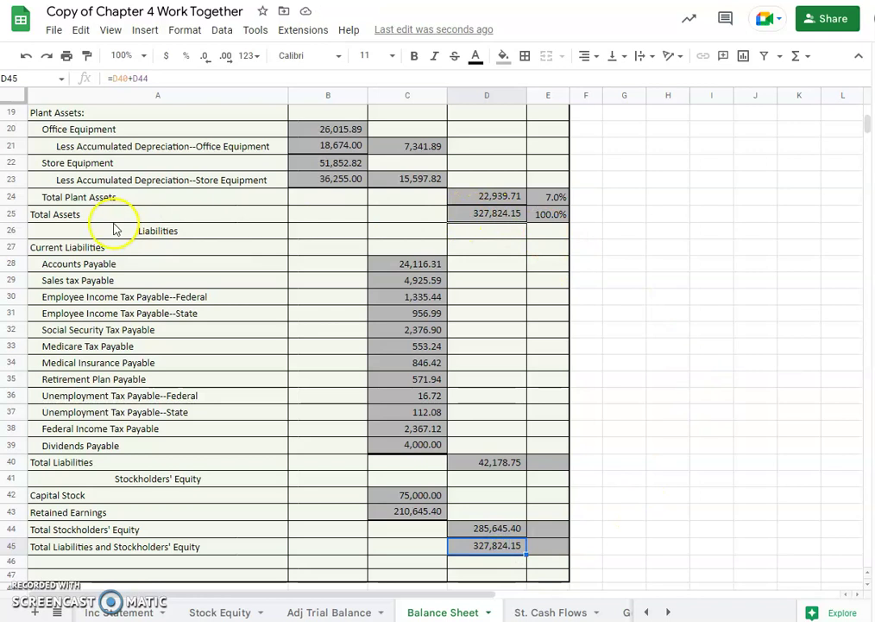
# Step: Enter 100% in E45 as the percentage for Total Liabilities and Stockholders' Equity
pyautogui.click(551, 545)
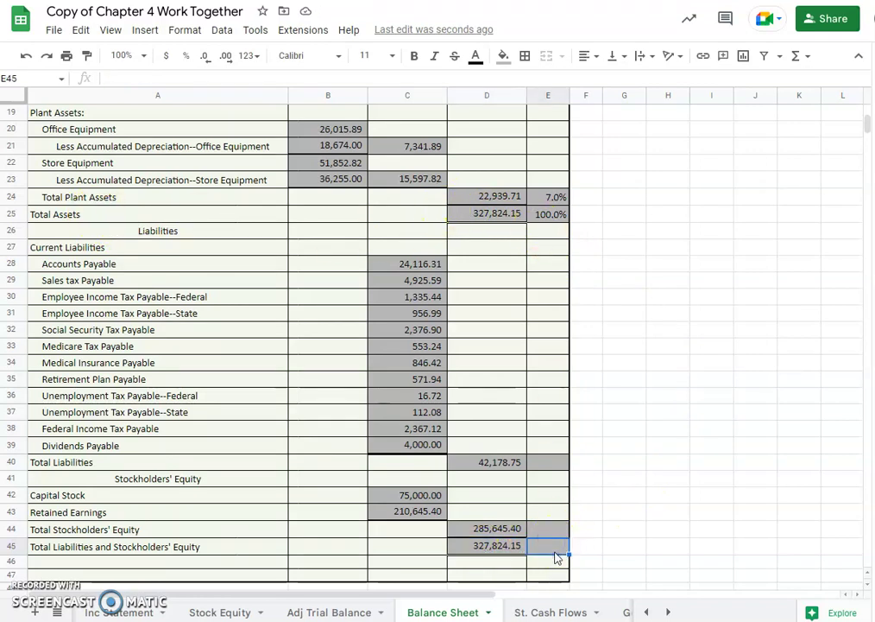
pyautogui.write('100%')
pyautogui.click(654, 537)
pyautogui.click(553, 545)
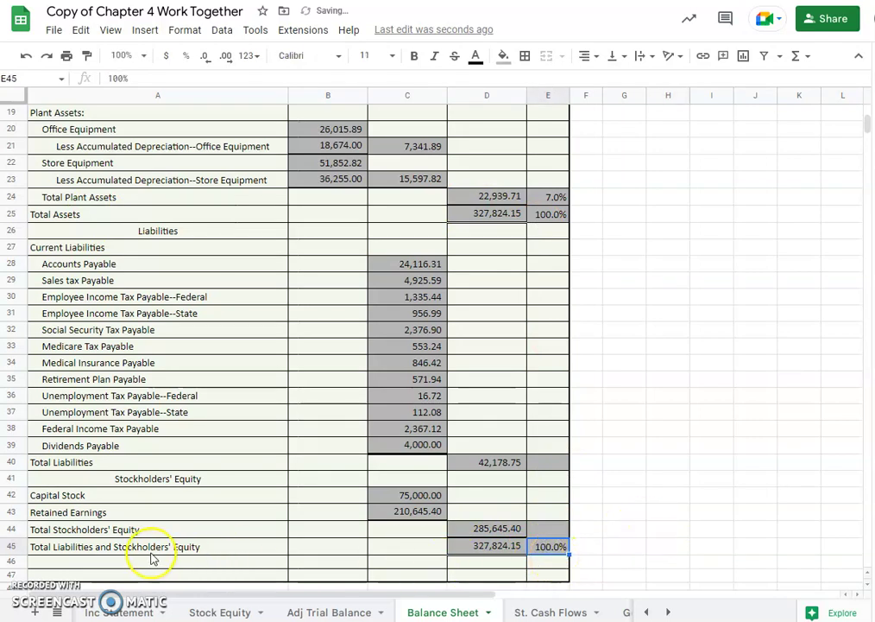
# Step: Try to calculate the Total Stockholders' Equity percentage in E44 with the formula =D44/E45
pyautogui.click(547, 528)
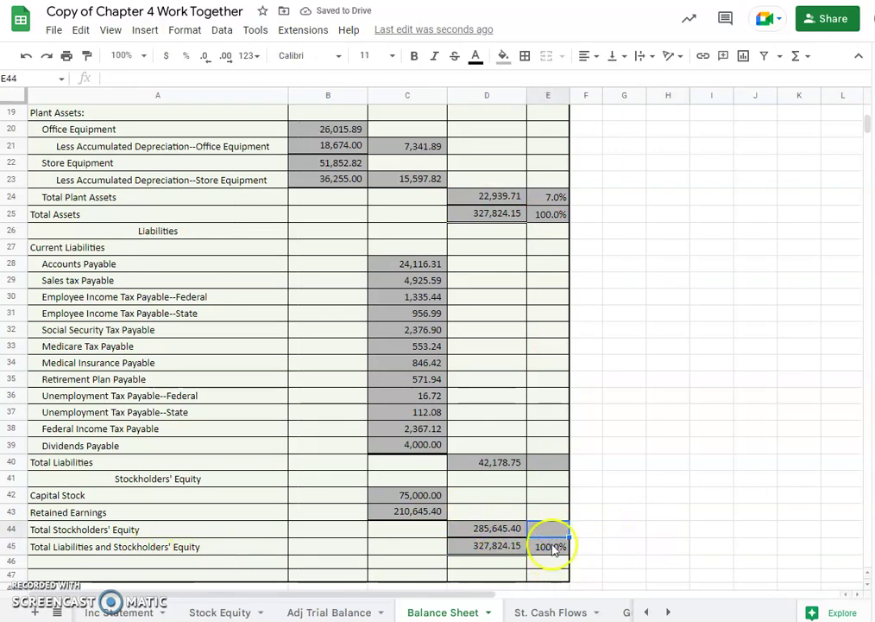
pyautogui.write('=')
pyautogui.click(478, 527)
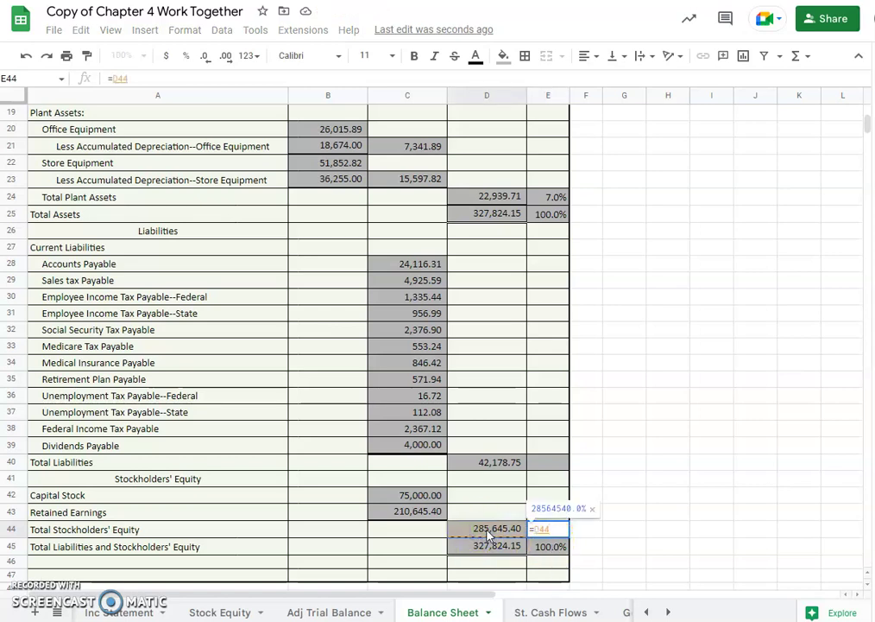
pyautogui.write('/')
pyautogui.write('D45')
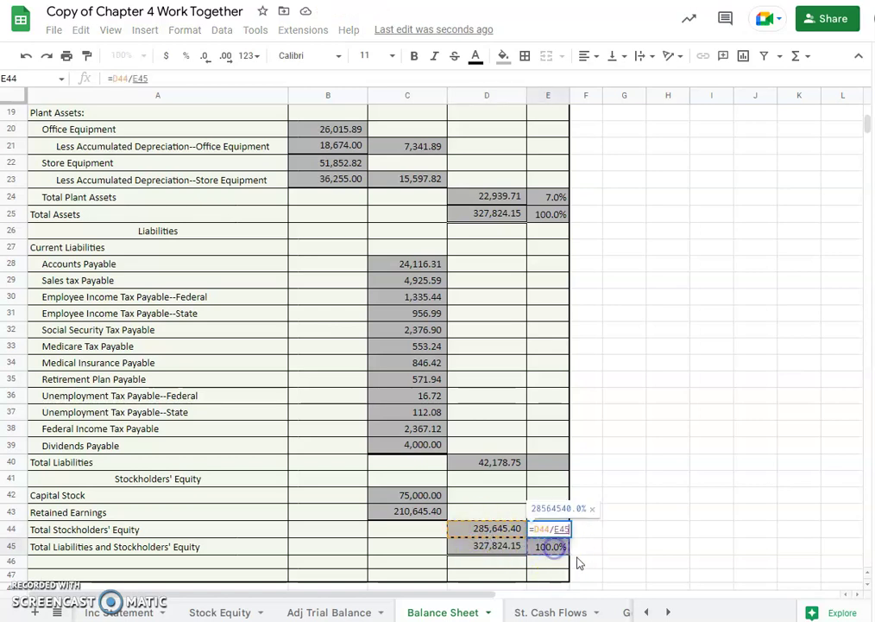
pyautogui.press('Return')
pyautogui.click(623, 510)
pyautogui.click(542, 529)
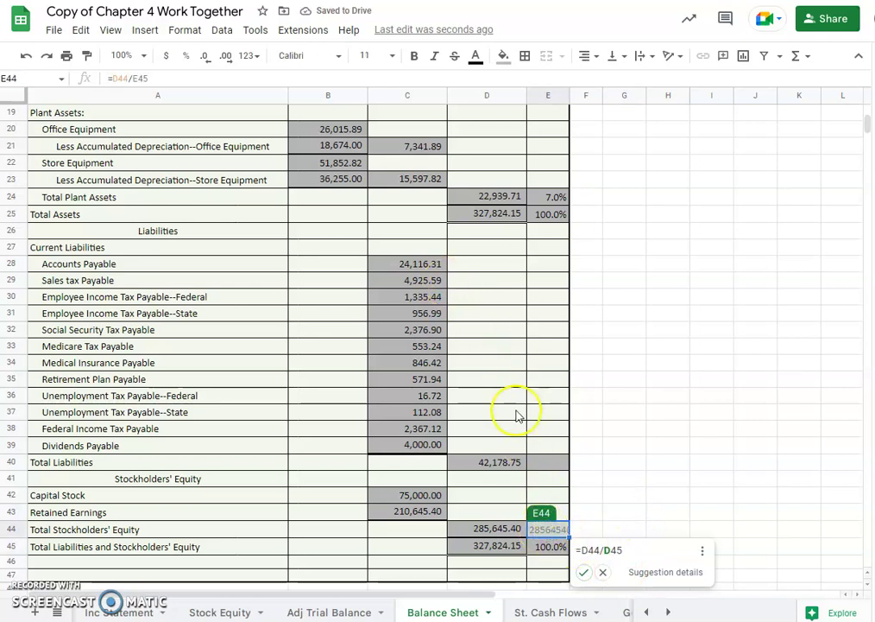
# Step: Replace the Total Stockholders' Equity percentage formula in E44 with =D44/D45
pyautogui.click(160, 78)
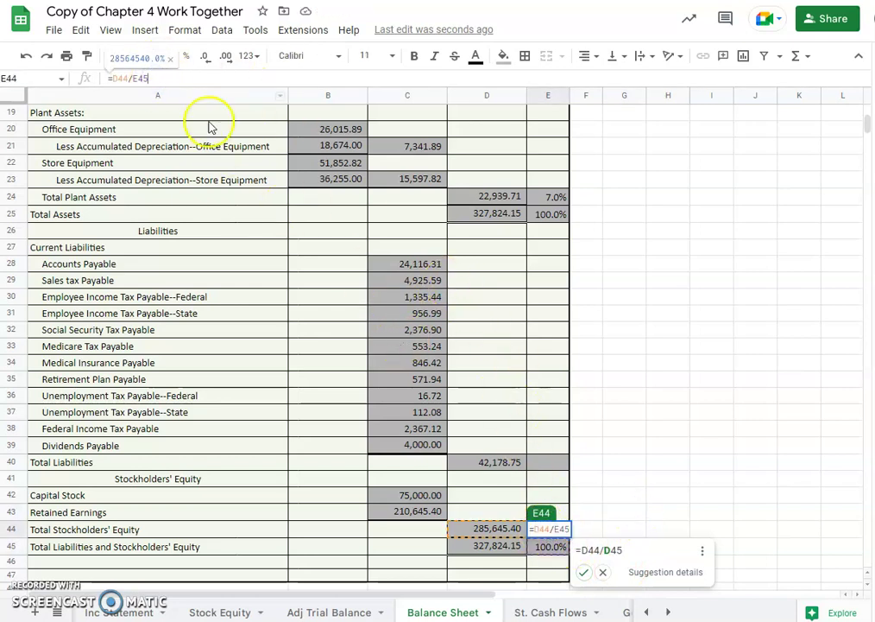
pyautogui.hotkey('ctrl', 'a')
pyautogui.write('=')
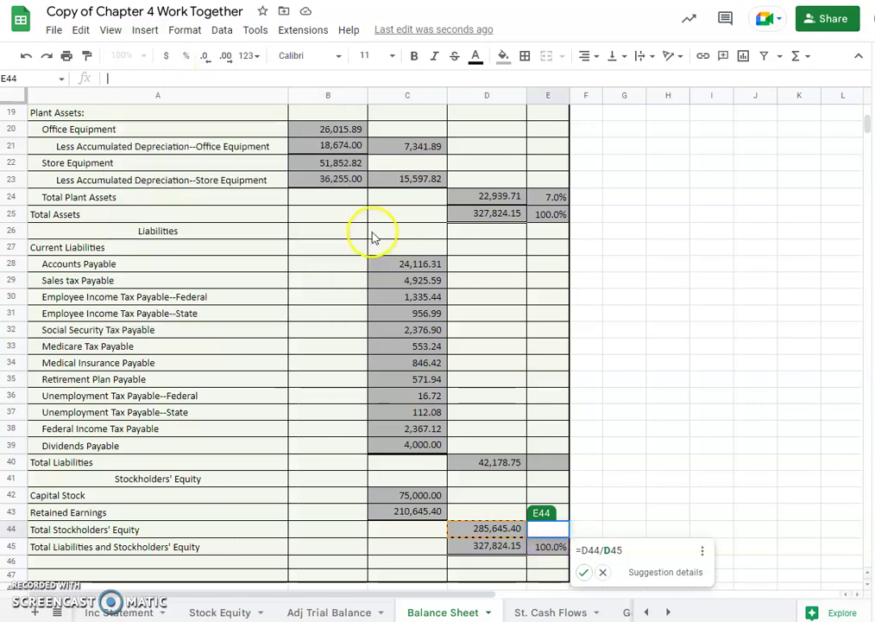
pyautogui.click(495, 530)
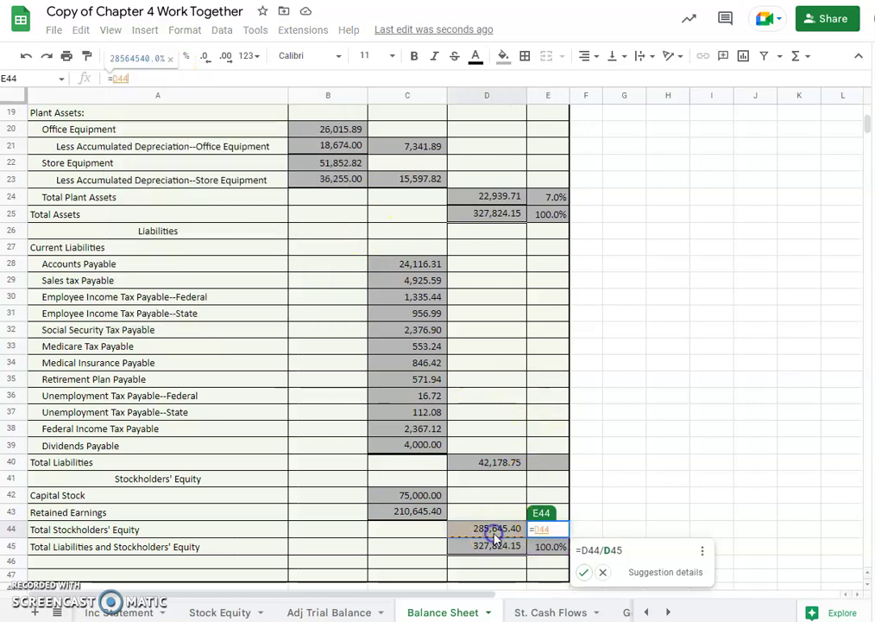
pyautogui.write('/')
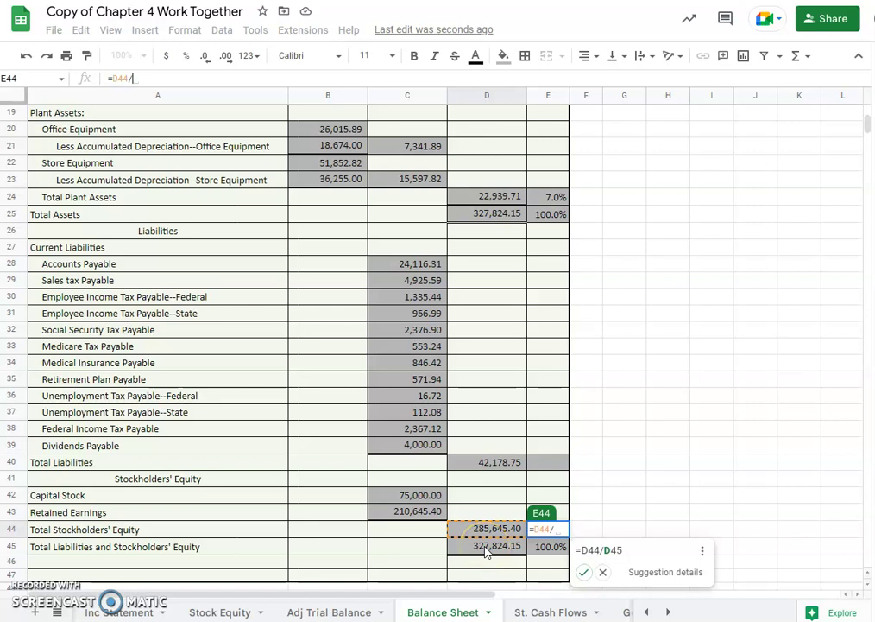
pyautogui.click(486, 547)
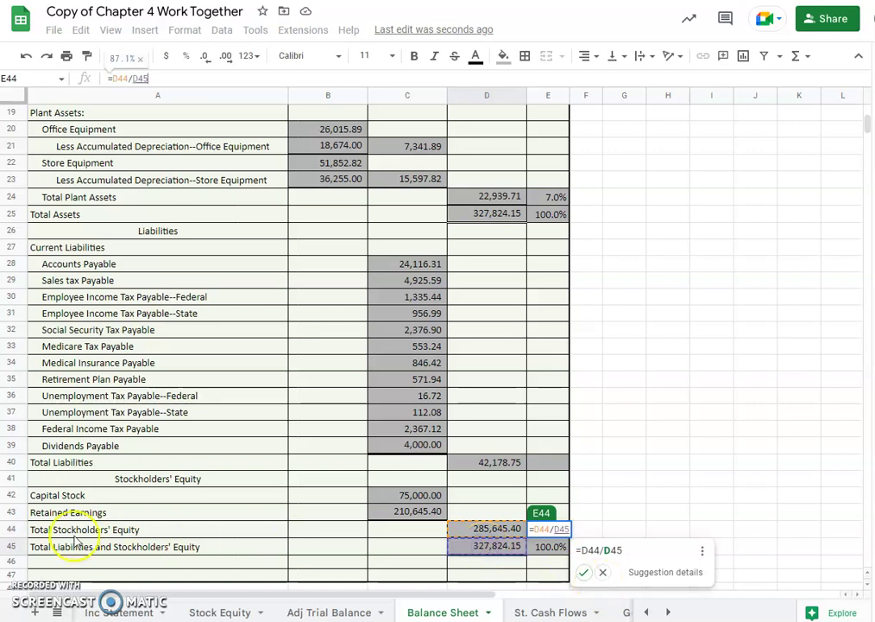
pyautogui.press('Return')
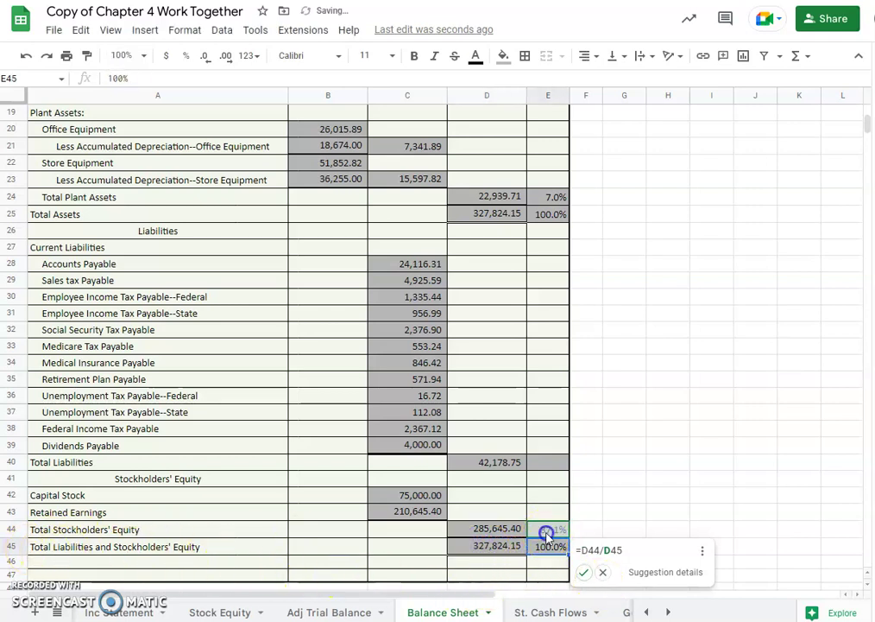
pyautogui.click(620, 502)
# Step: Calculate the Total Liabilities percentage in E40 with the formula =D40/D45
pyautogui.click(539, 467)
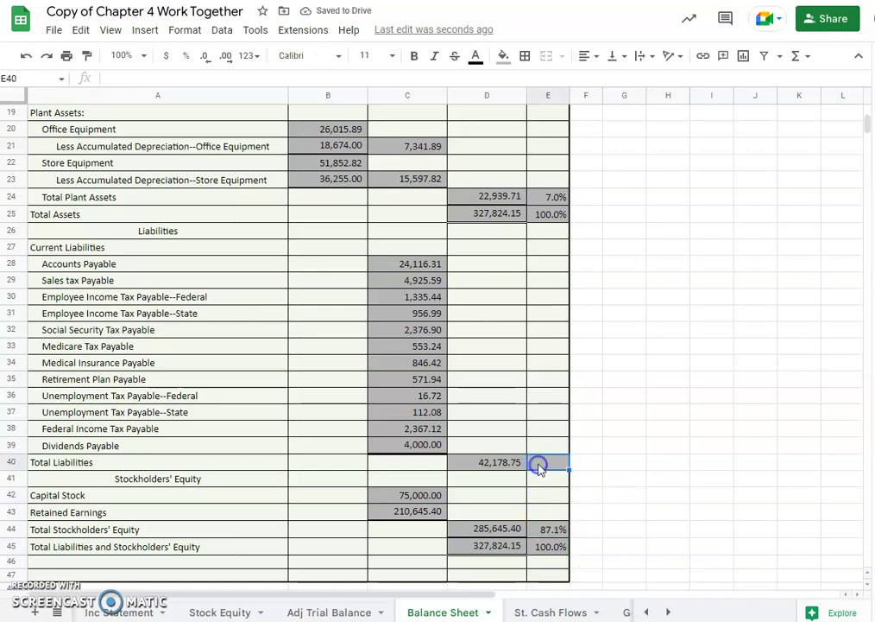
pyautogui.write('=')
pyautogui.click(495, 462)
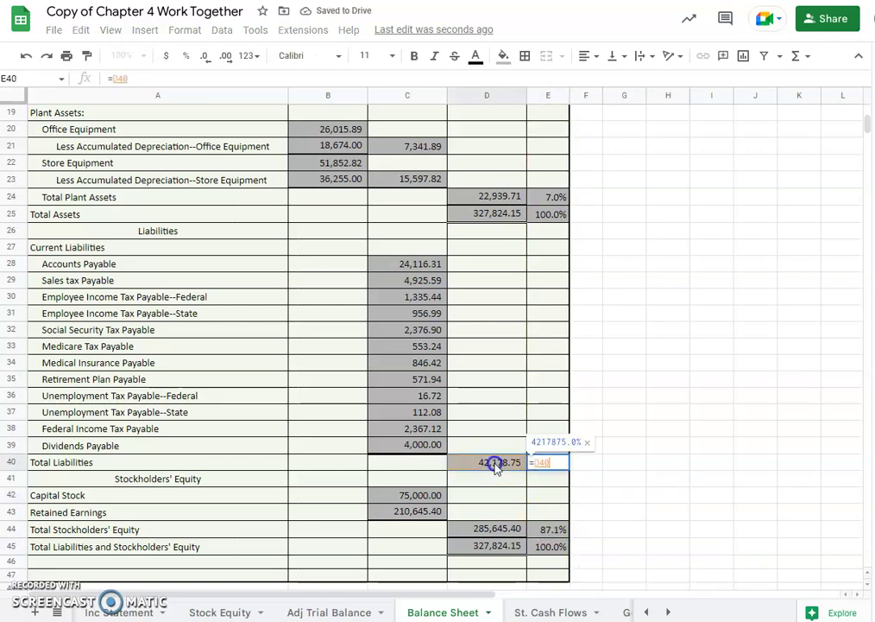
pyautogui.write('/')
pyautogui.click(495, 545)
pyautogui.press('Return')
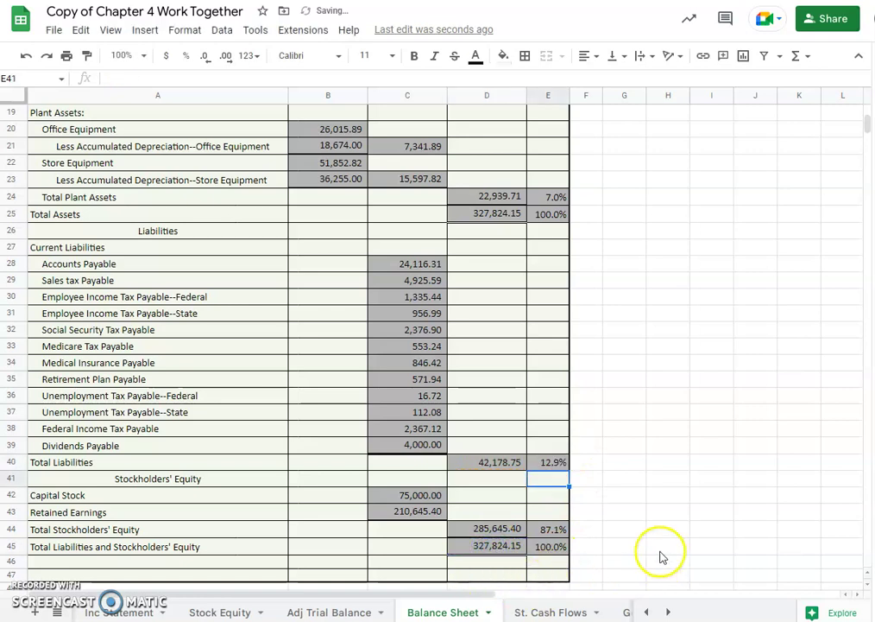
pyautogui.click(541, 465)
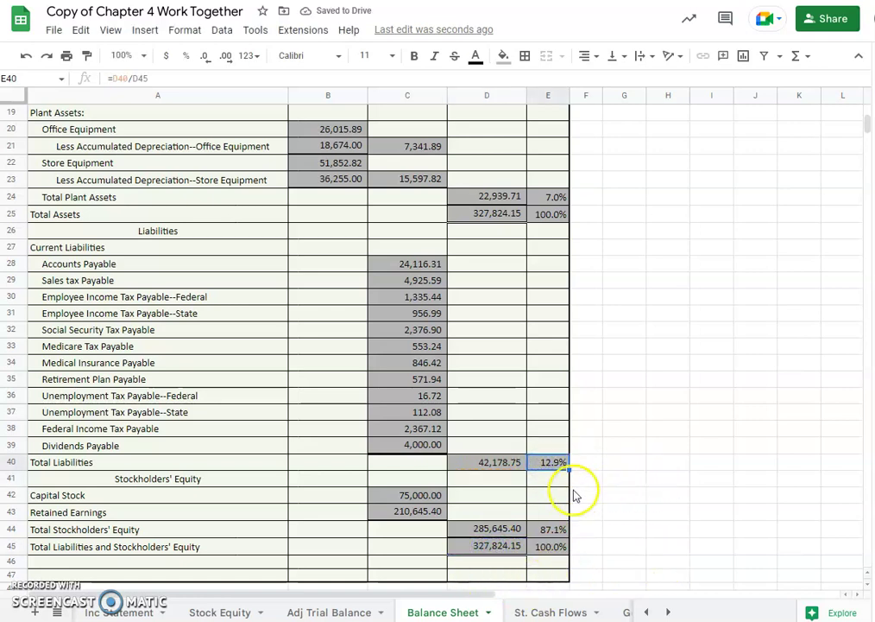
pyautogui.click(573, 489)
pyautogui.click(657, 445)
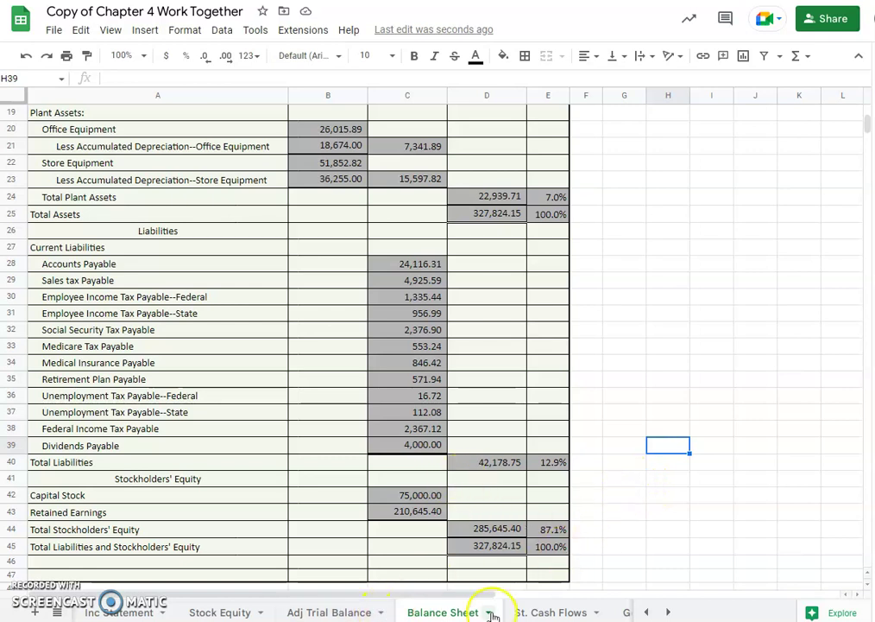
# Step: Open the St. Cash Flows sheet and enter 697018.61 in C7 for Cash receipts from customers
pyautogui.click(540, 612)
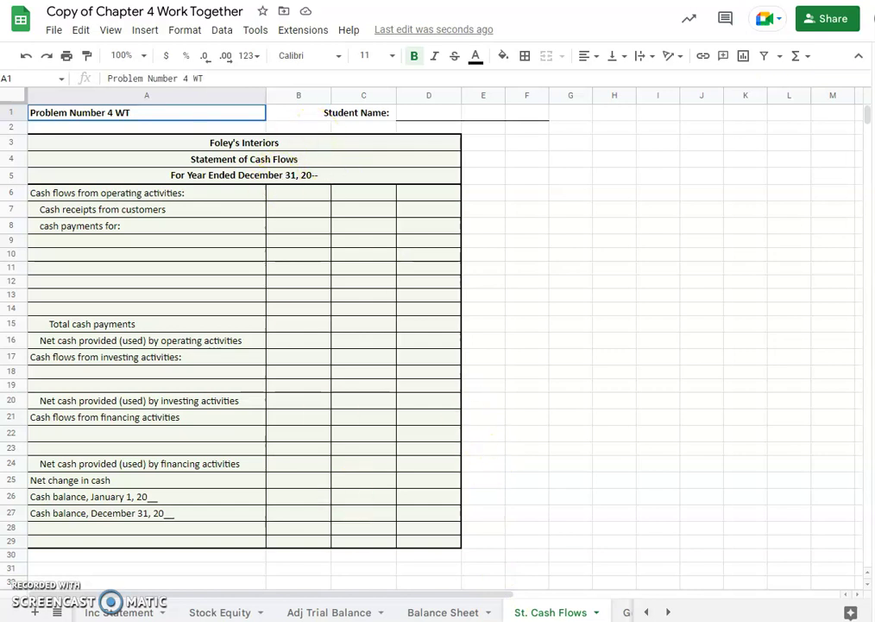
pyautogui.click(647, 612)
pyautogui.click(93, 612)
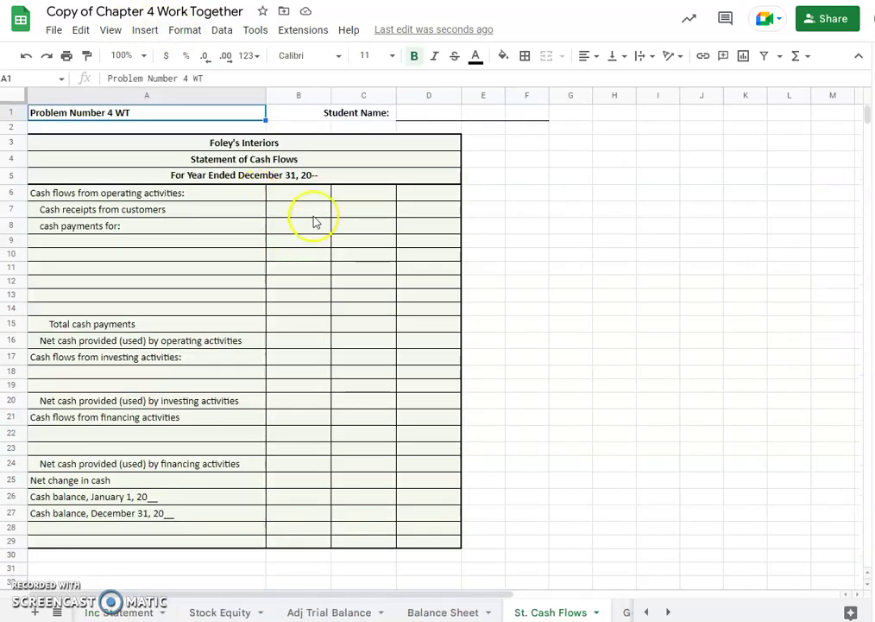
pyautogui.click(89, 212)
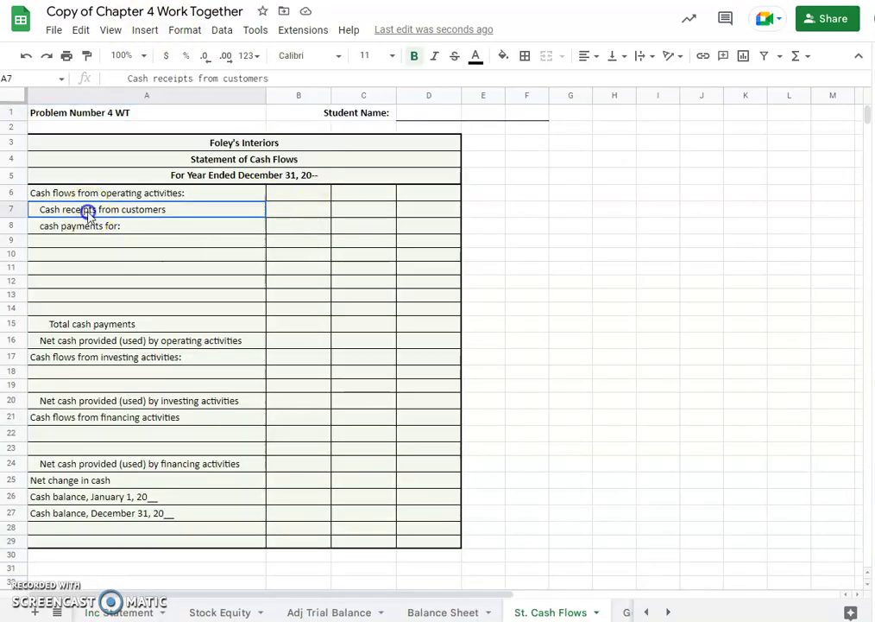
pyautogui.click(304, 216)
pyautogui.click(353, 215)
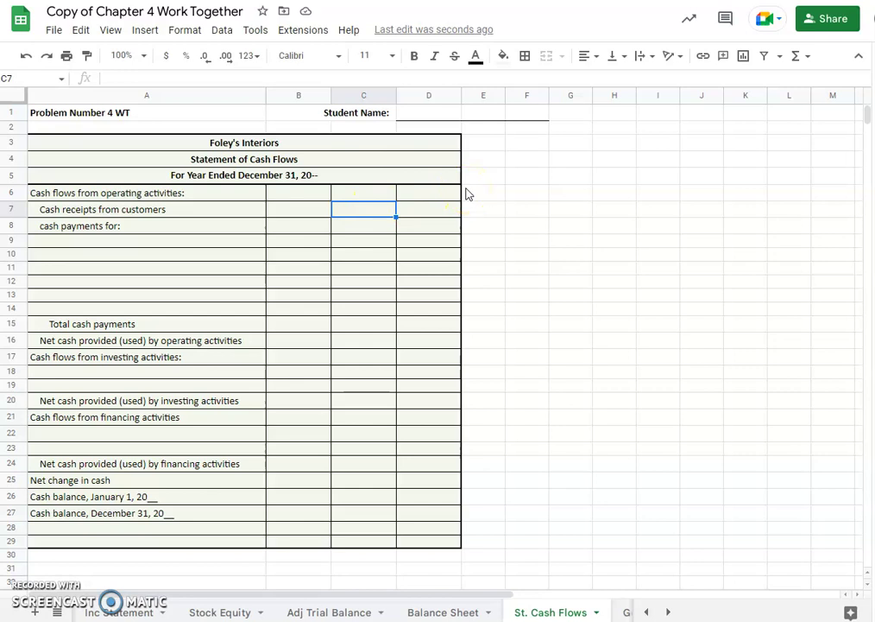
pyautogui.write('697018.61')
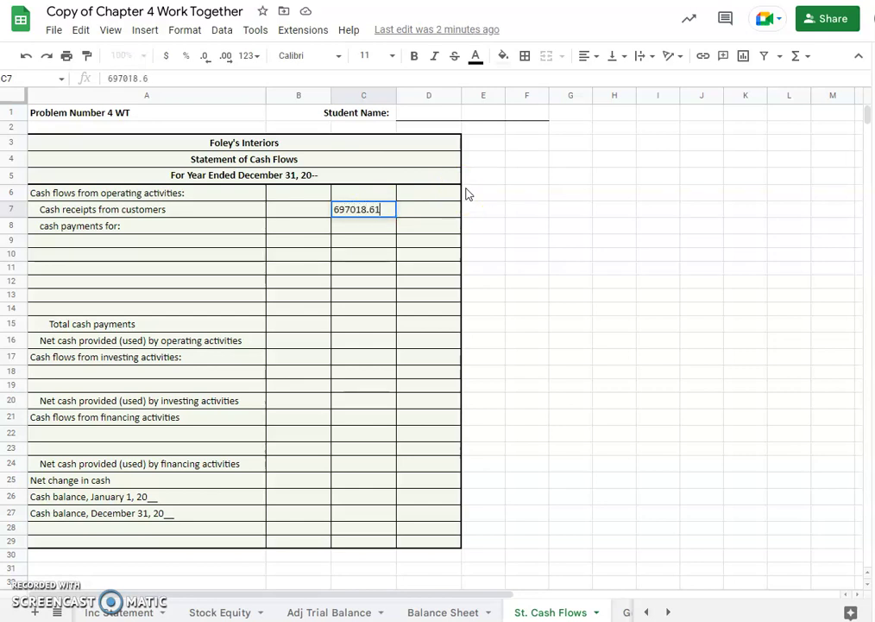
pyautogui.press('Return')
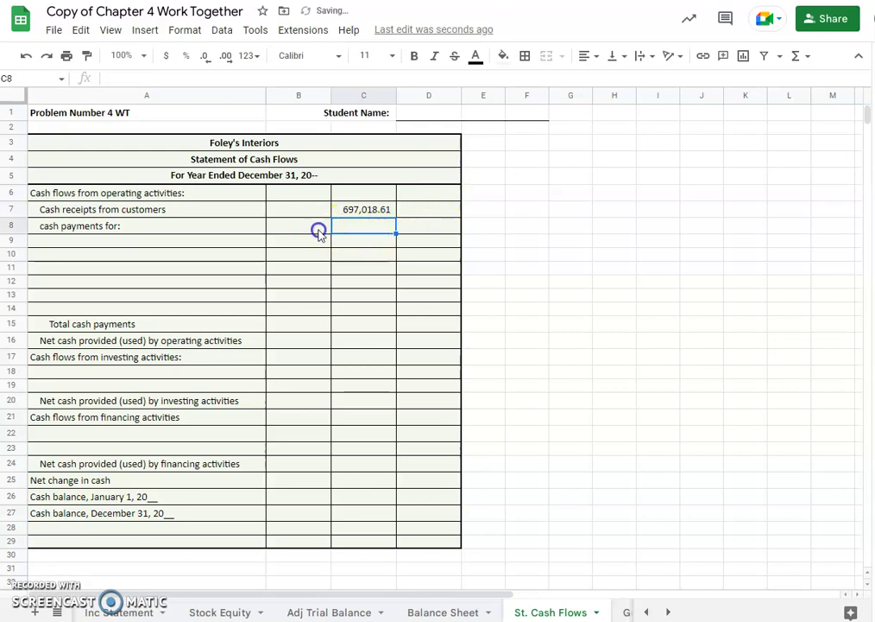
pyautogui.click(318, 231)
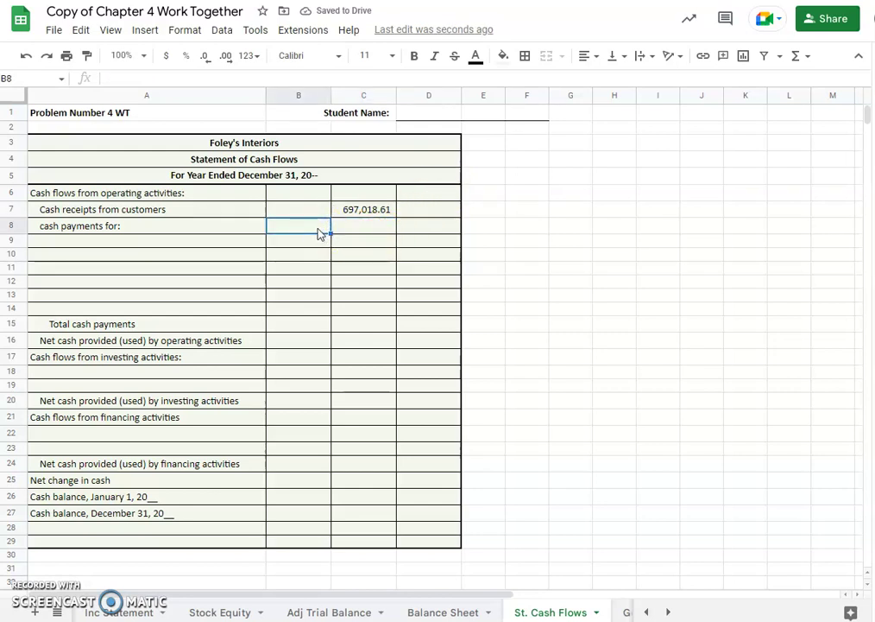
pyautogui.click(117, 246)
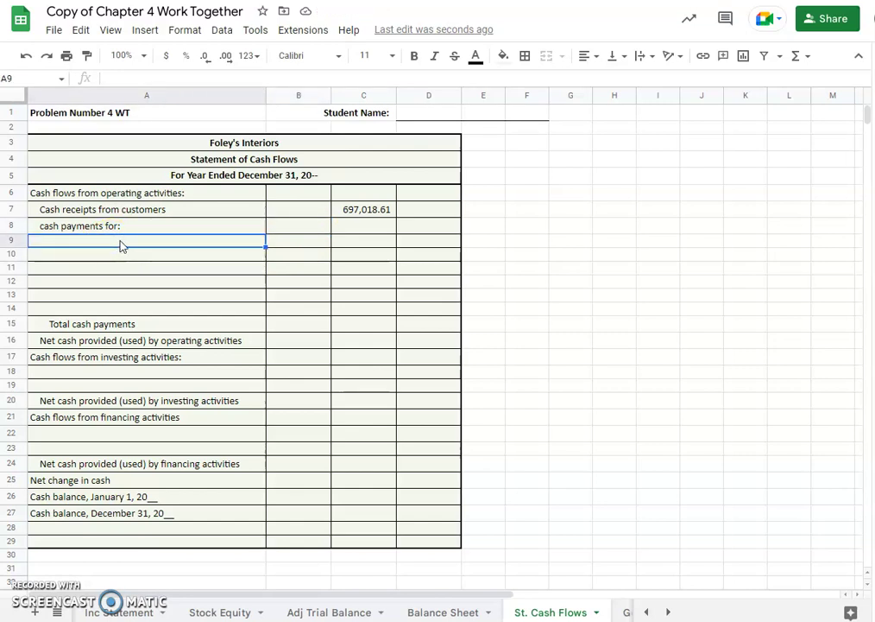
pyautogui.doubleClick(121, 242)
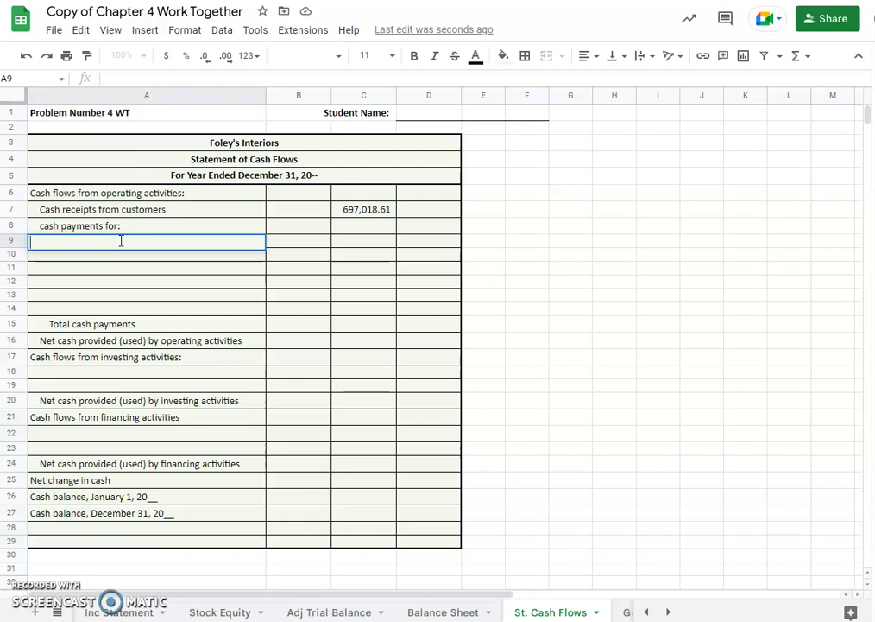
pyautogui.write('Insurance')
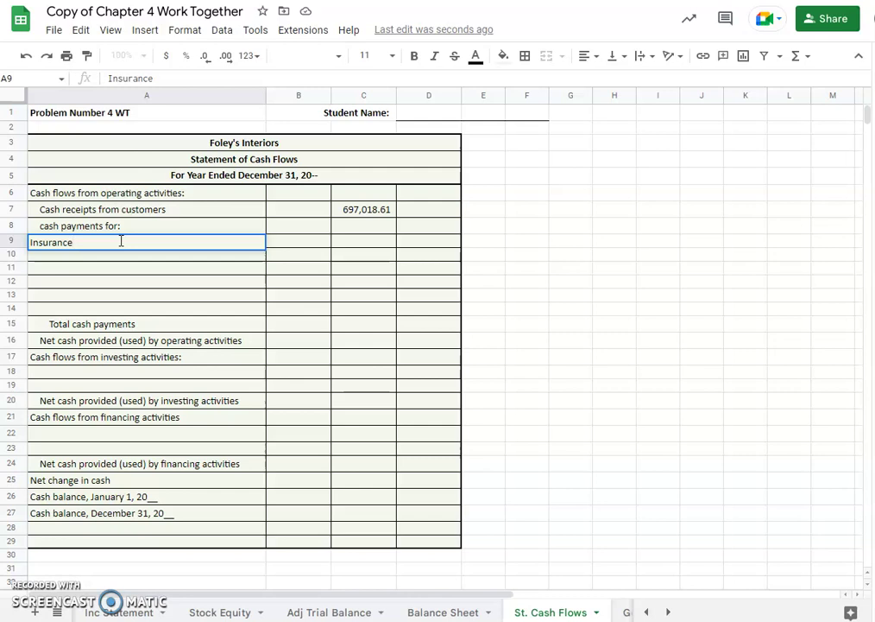
pyautogui.press('Return')
pyautogui.write('Inv')
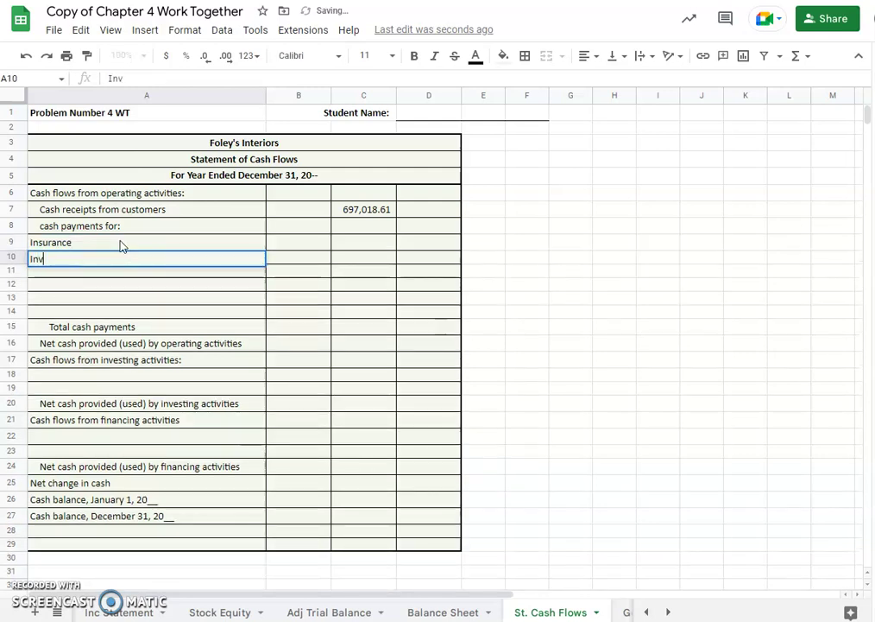
pyautogui.write('entory Purchases')
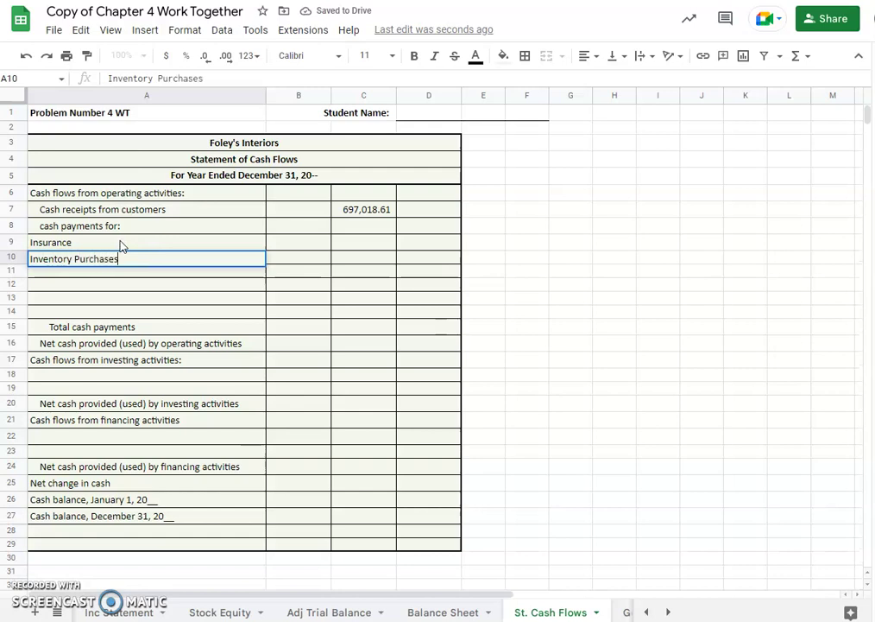
pyautogui.press('Return')
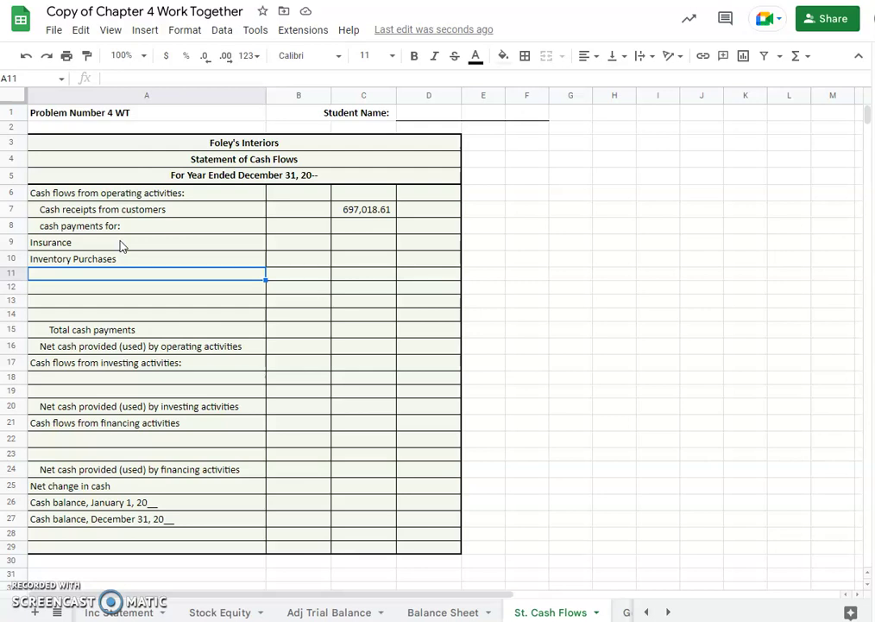
pyautogui.write('Other Operating E')
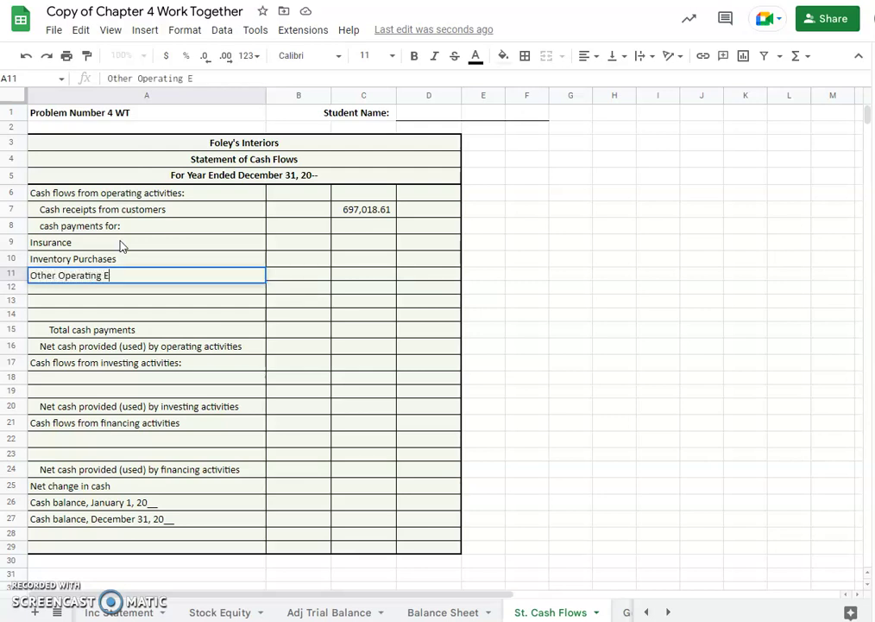
pyautogui.press('BackSpace')
pyautogui.press('BackSpace')
pyautogui.press('BackSpace')
pyautogui.press('BackSpace')
pyautogui.press('BackSpace')
pyautogui.press('BackSpace')
pyautogui.press('BackSpace')
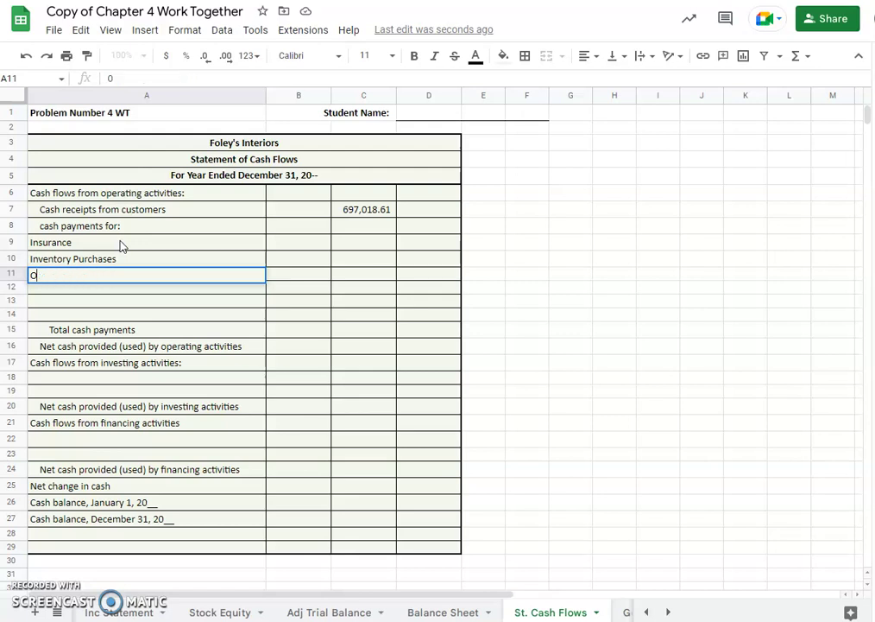
pyautogui.press('BackSpace')
pyautogui.click(90, 263)
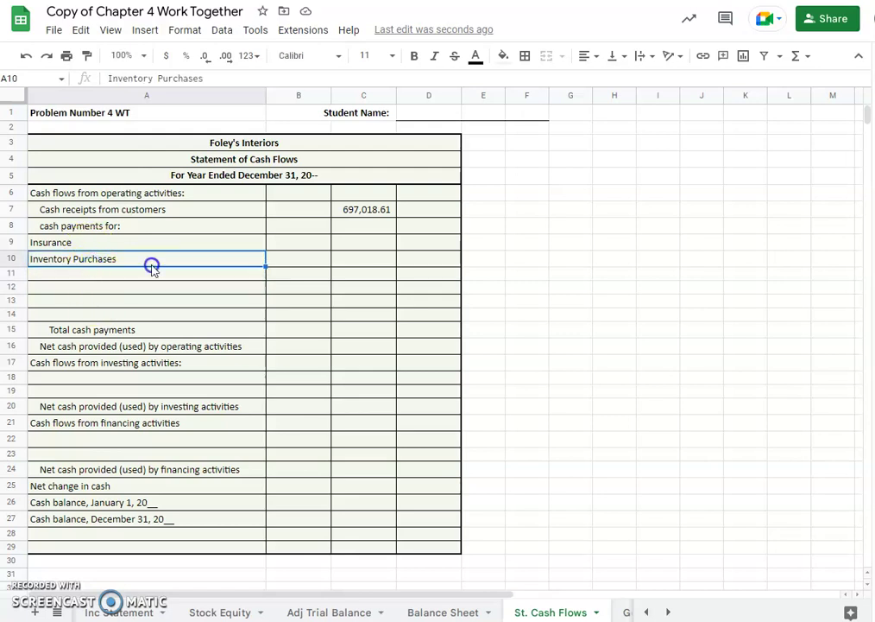
pyautogui.doubleClick(139, 258)
pyautogui.press('BackSpace')
pyautogui.press('BackSpace')
pyautogui.press('BackSpace')
pyautogui.press('BackSpace')
pyautogui.press('BackSpace')
pyautogui.press('BackSpace')
pyautogui.press('BackSpace')
pyautogui.press('BackSpace')
pyautogui.press('BackSpace')
pyautogui.press('BackSpace')
pyautogui.press('BackSpace')
pyautogui.doubleClick(93, 247)
pyautogui.press('BackSpace')
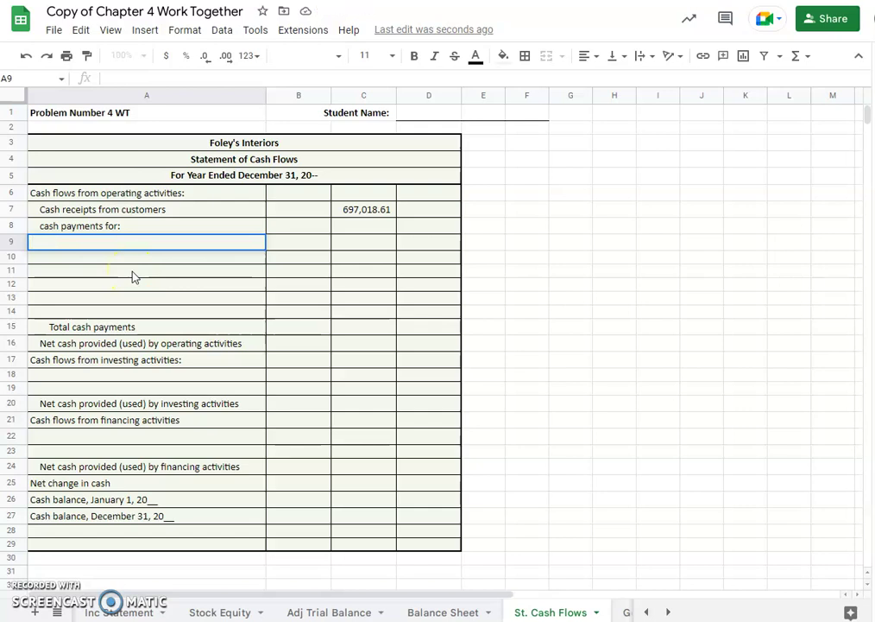
# Step: Enter the indented label Inventory Purchases in A9 with the amount 309481.36 in B9
pyautogui.write('Inventory Purchases')
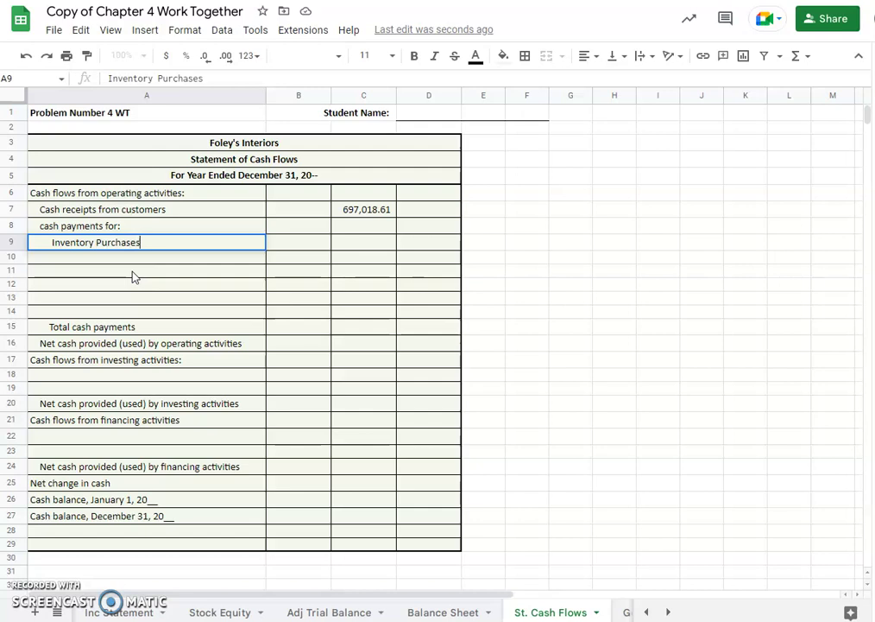
pyautogui.click(305, 240)
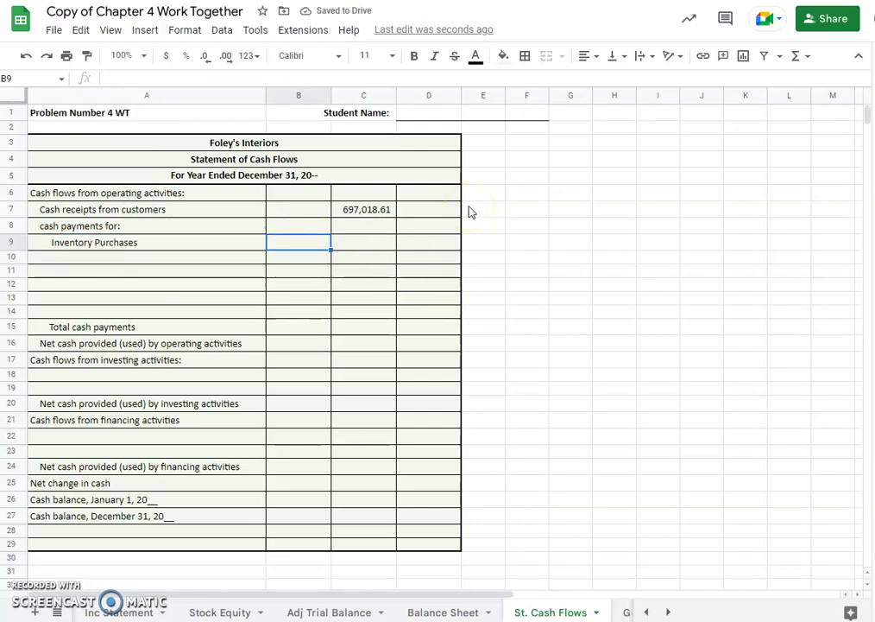
pyautogui.write('309481.36')
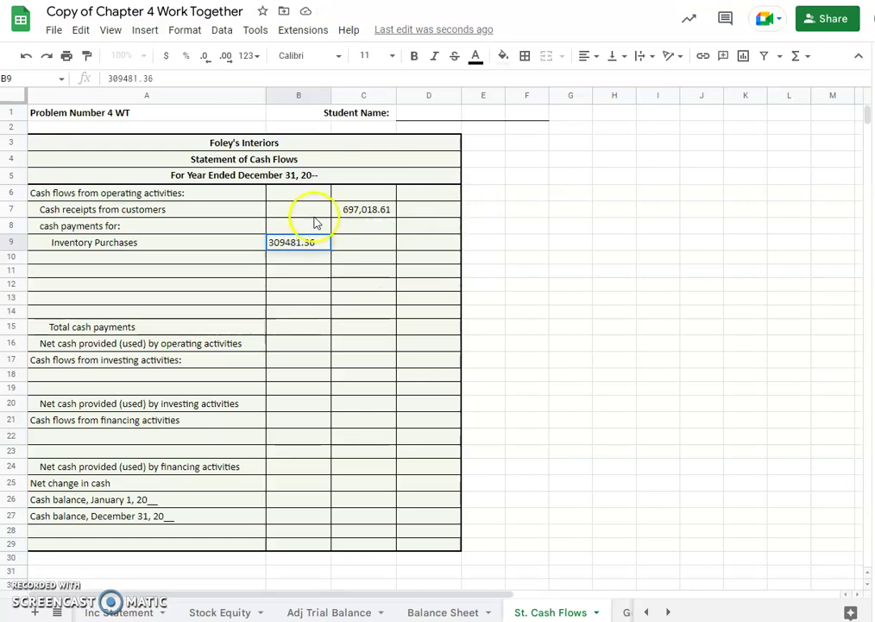
# Step: Add the indented label Salaries & Wages in A10 with the amount 231648.69 in B10
pyautogui.doubleClick(107, 258)
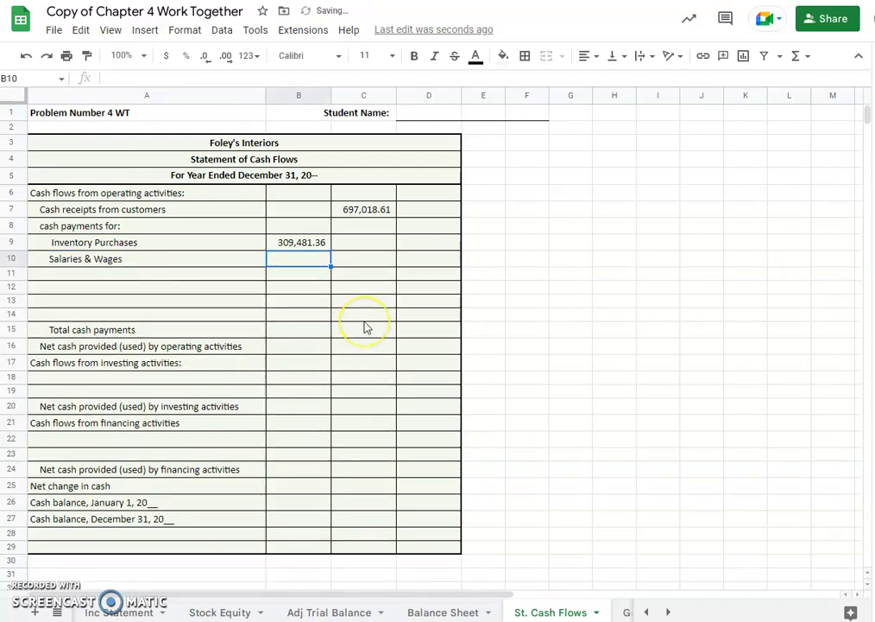
pyautogui.write('231,648')
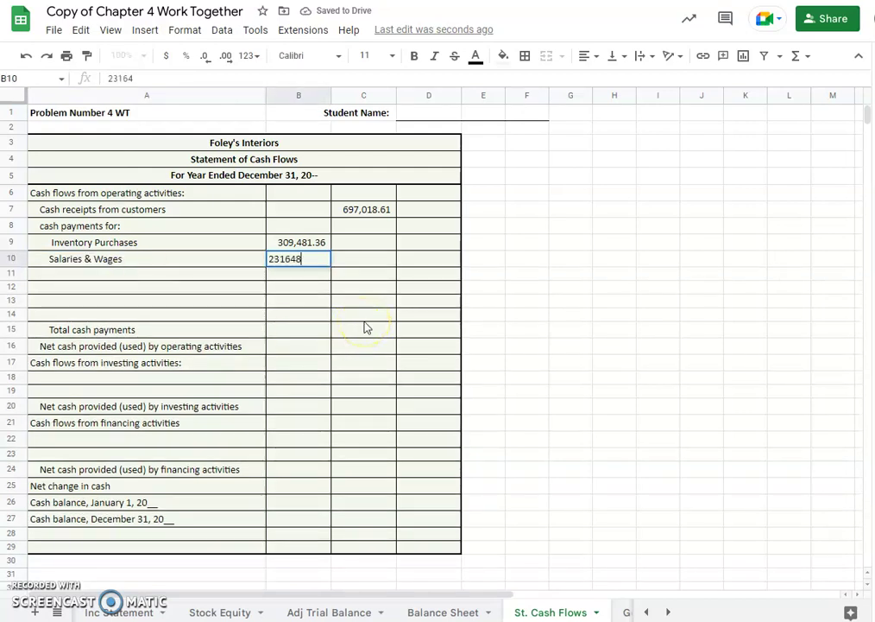
pyautogui.write('.69')
pyautogui.press('Return')
# Step: Add the indented label Rent in A11 with the amount 18000 in B11
pyautogui.click(112, 275)
pyautogui.doubleClick(112, 275)
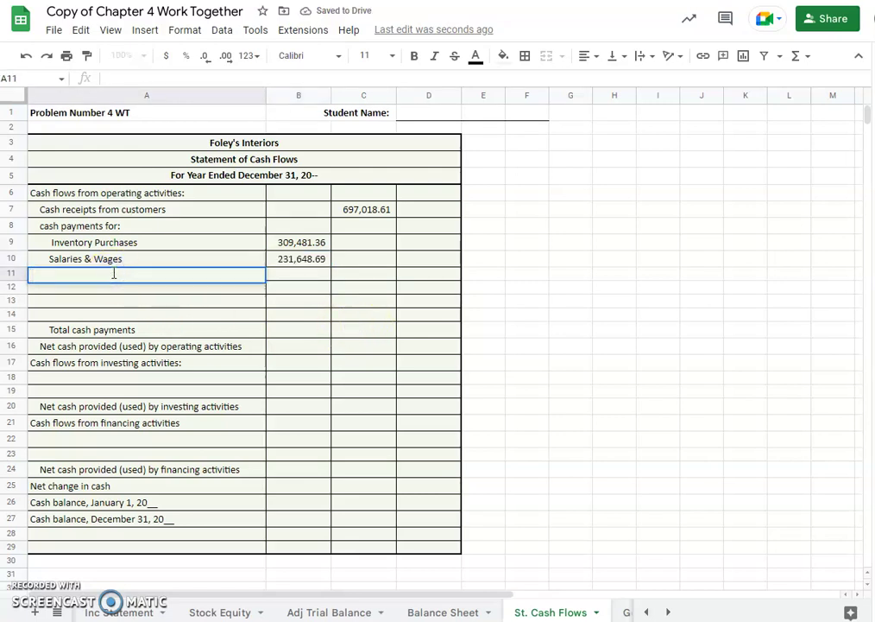
pyautogui.write('Rent')
pyautogui.click(123, 273)
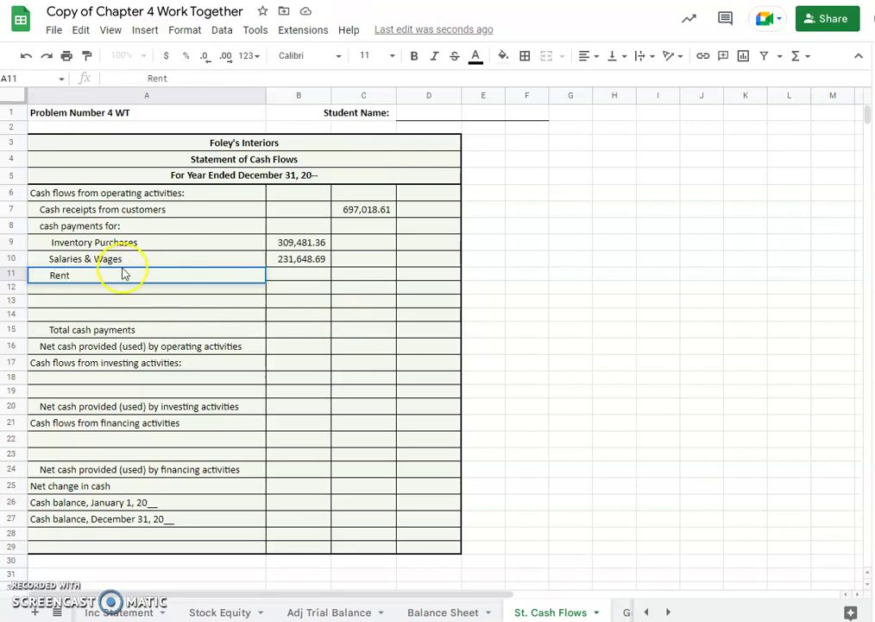
pyautogui.click(299, 278)
pyautogui.write('18000')
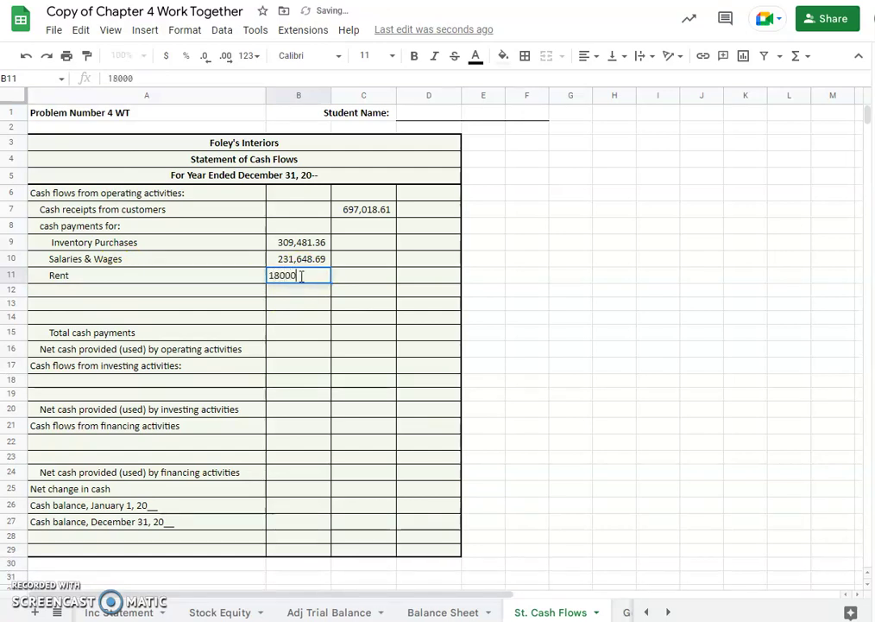
# Step: Add the indented label Insurance in A12 with the amount 16000 in B12
pyautogui.doubleClick(124, 293)
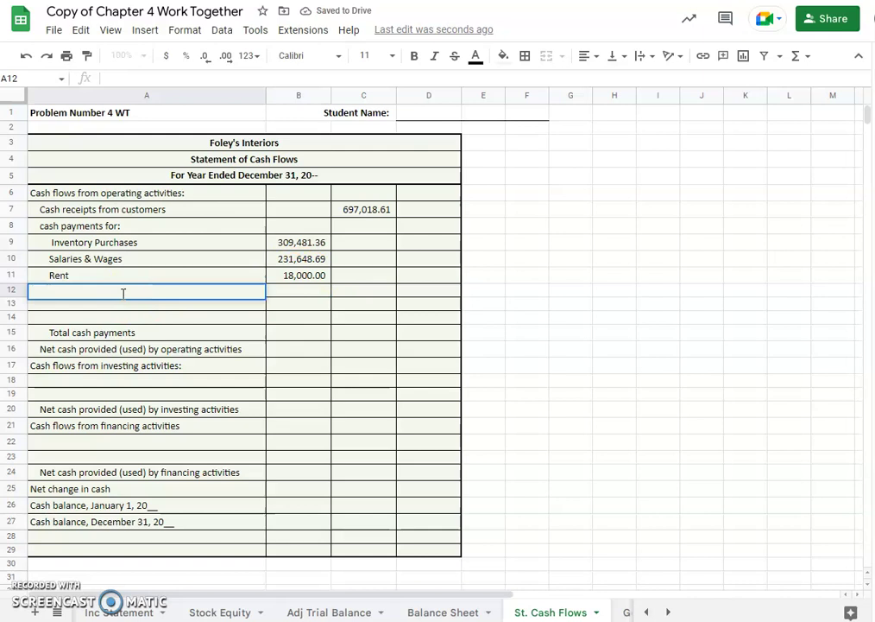
pyautogui.write('Insurance')
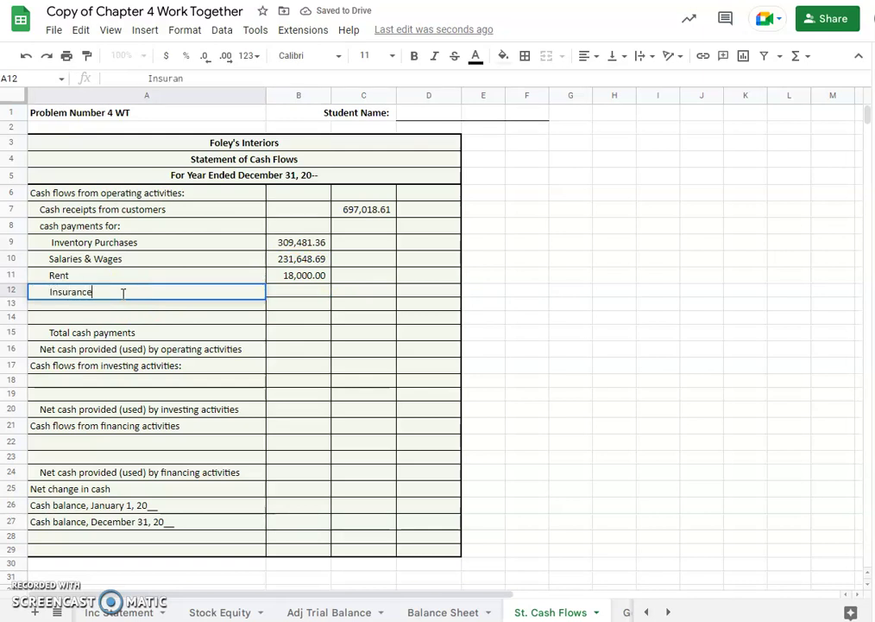
pyautogui.click(304, 290)
pyautogui.write('16000')
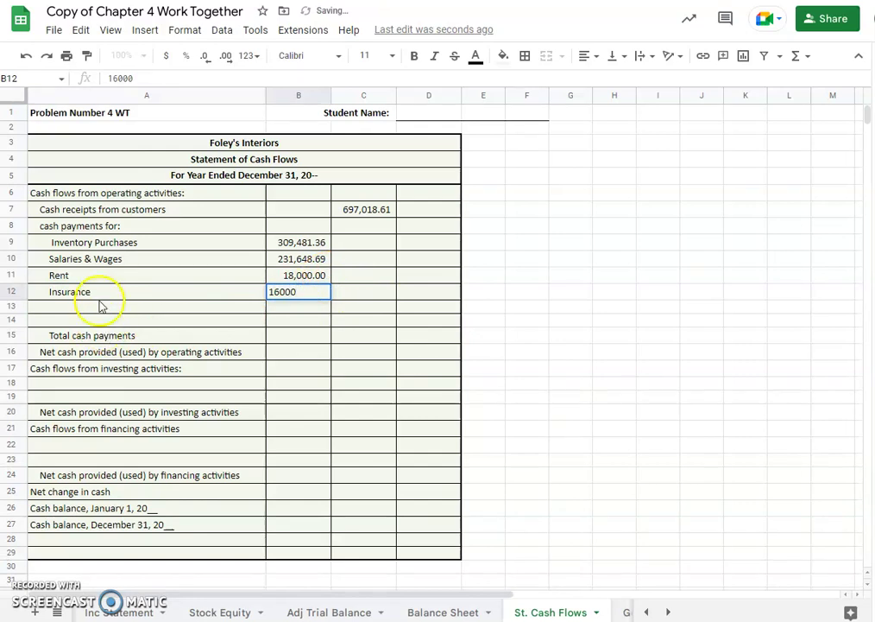
pyautogui.click(98, 295)
pyautogui.click(98, 308)
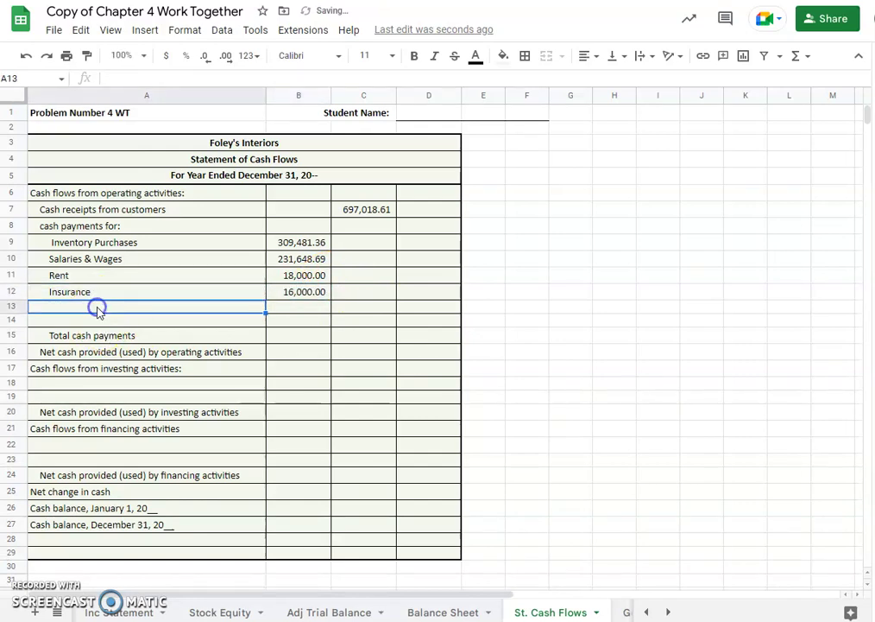
pyautogui.write('Income')
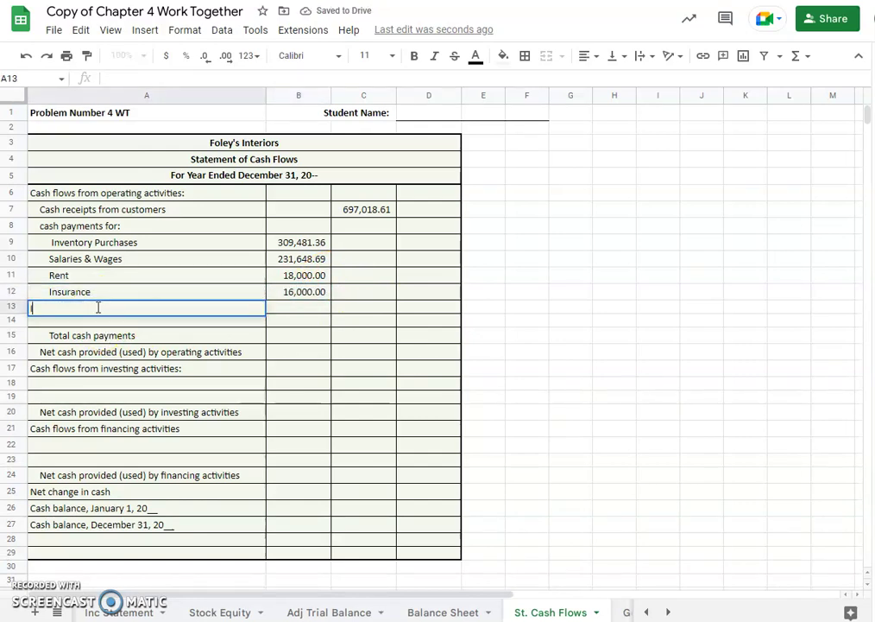
pyautogui.press('BackSpace')
pyautogui.press('BackSpace')
pyautogui.press('BackSpace')
pyautogui.press('BackSpace')
pyautogui.press('BackSpace')
pyautogui.press('BackSpace')
pyautogui.press('BackSpace')
pyautogui.press('BackSpace')
# Step: Add the indented label Income Taxes in A13 with the amount 14,048.17 in B13
pyautogui.write('Income T')
pyautogui.press('Tab')
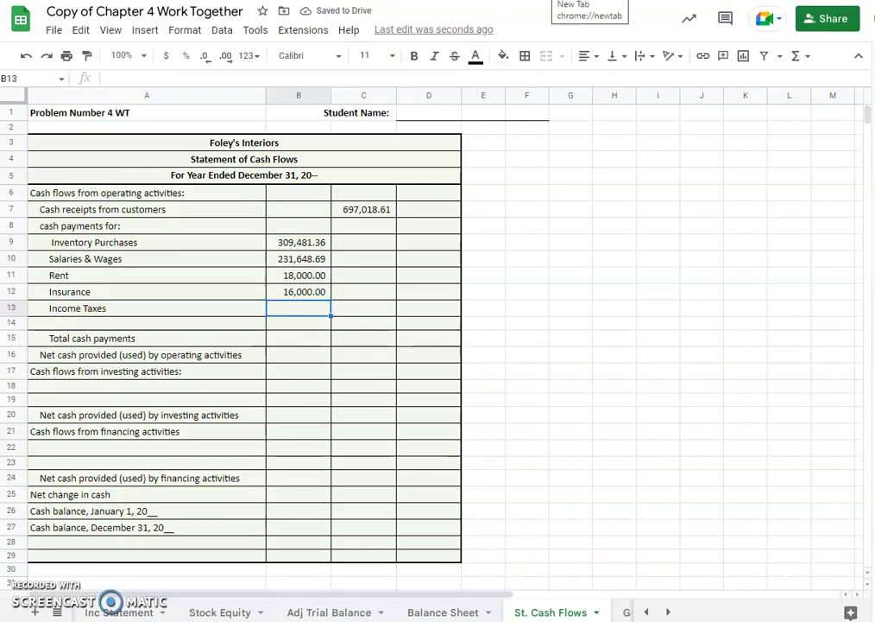
pyautogui.write('140')
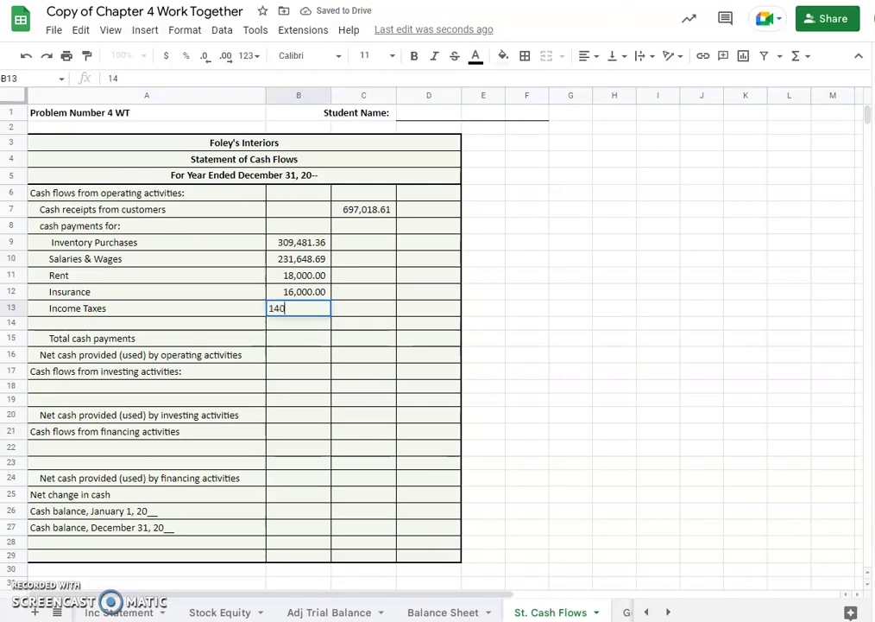
pyautogui.write('4,048.17')
pyautogui.press('Return')
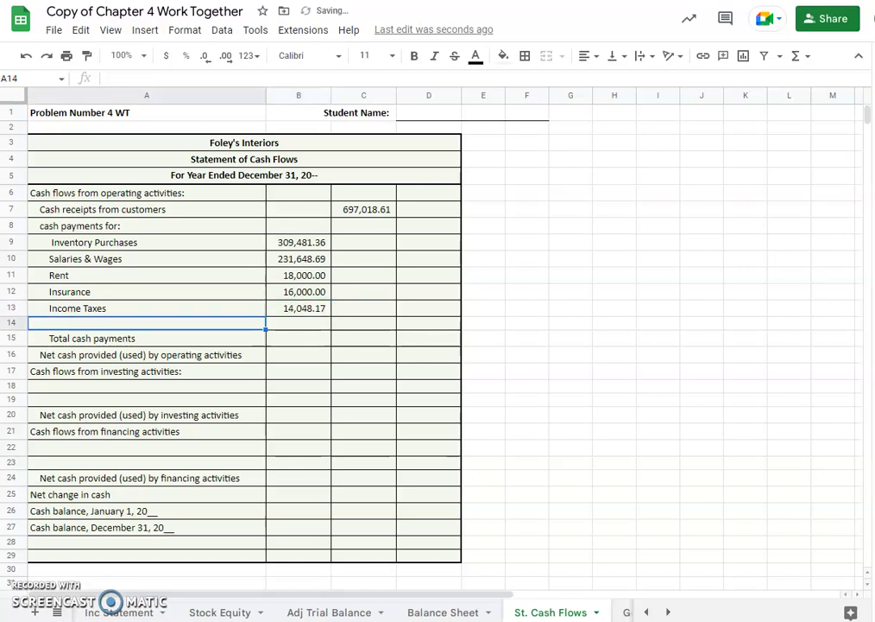
# Step: Enter the indented label Other Operating Expenses in A14 as the last cash payment item
pyautogui.click(198, 78)
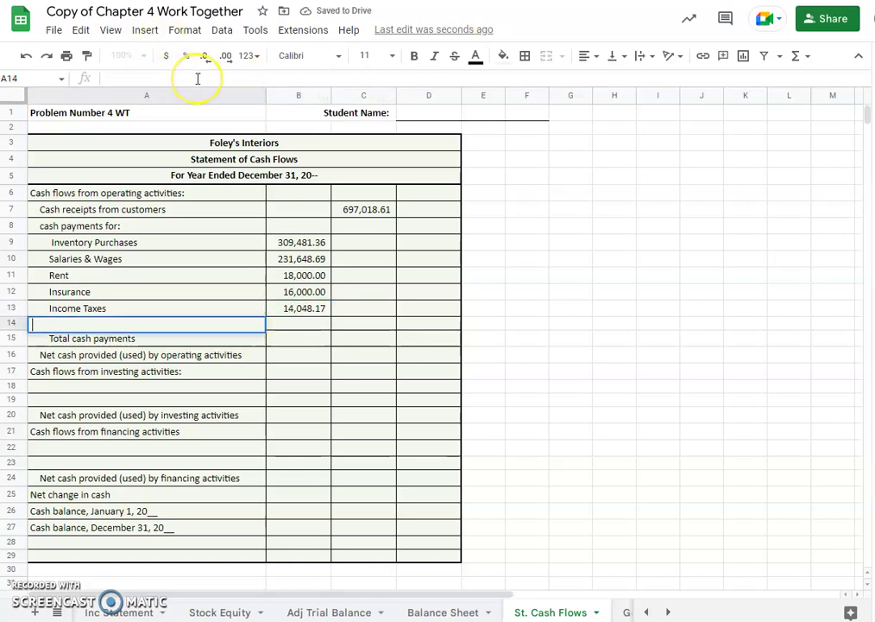
pyautogui.write('Other ')
pyautogui.write('Operationg')
pyautogui.write('ing Expenses')
pyautogui.press('Tab')
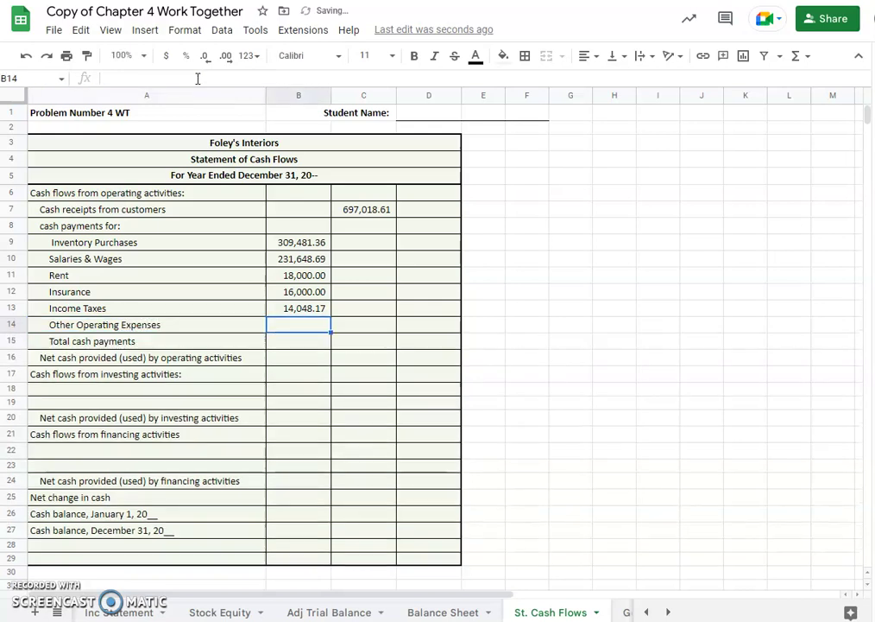
# Step: Enter 37,104.74 in B14 as the Other Operating Expenses amount
pyautogui.write('37,')
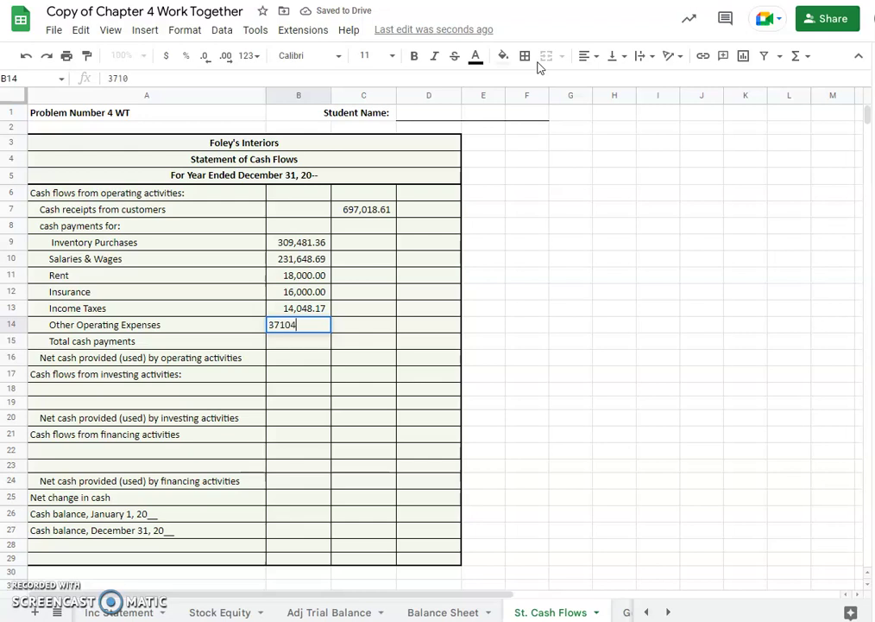
pyautogui.write('104.74')
pyautogui.press('Return')
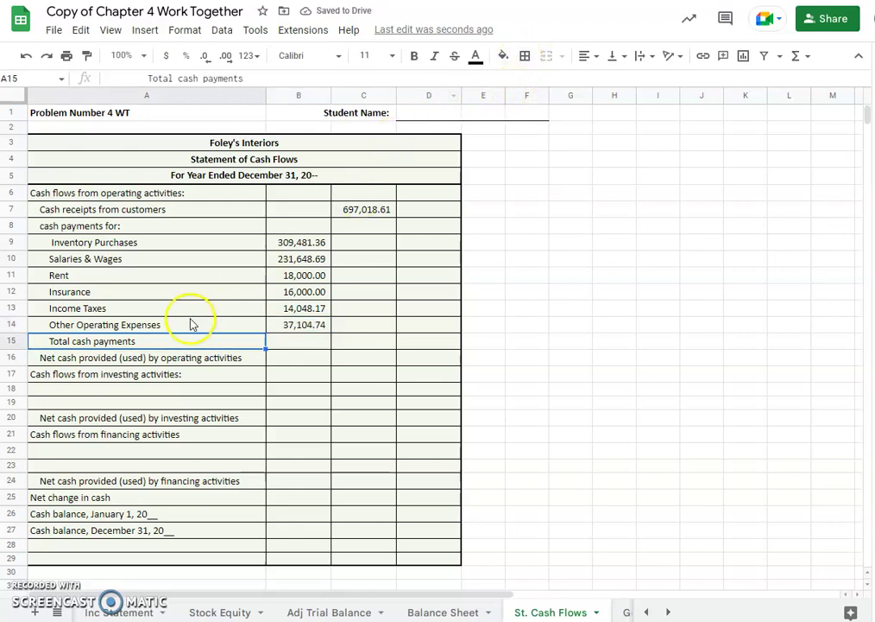
# Step: Calculate Total cash payments in C15 by summing the payment amounts in B9:B14
pyautogui.click(359, 345)
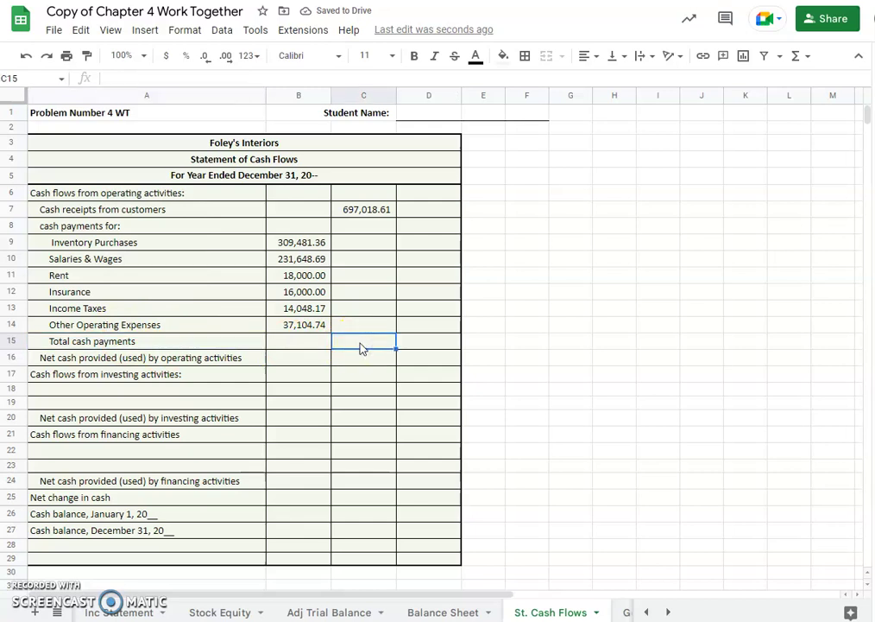
pyautogui.write('=sum(')
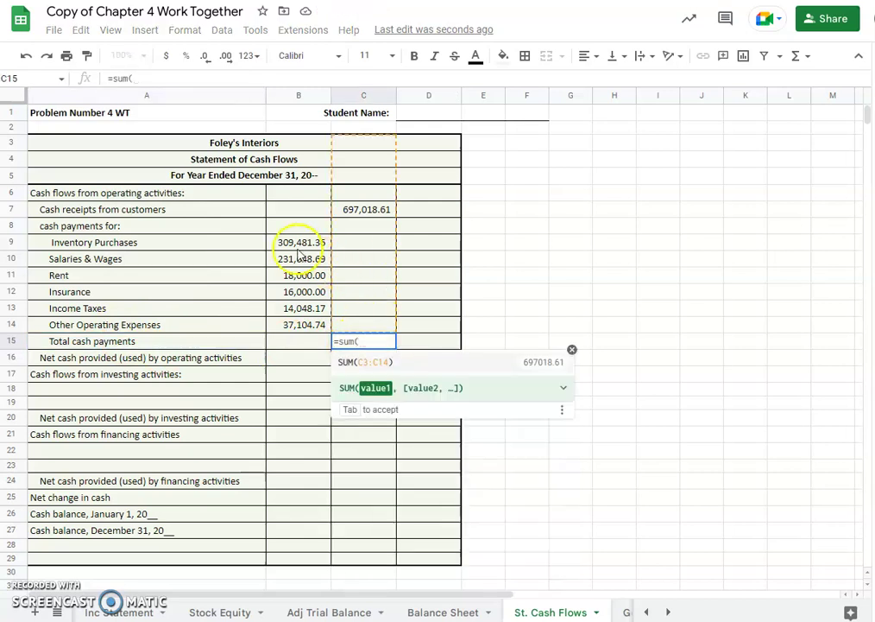
pyautogui.moveTo(289, 244); pyautogui.dragTo(321, 326)
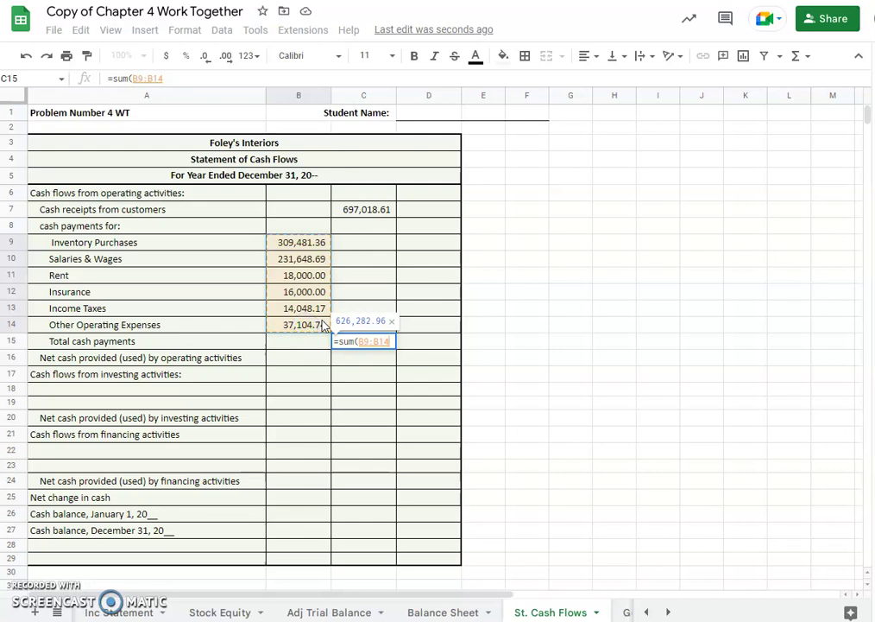
pyautogui.press('Return')
pyautogui.click(359, 344)
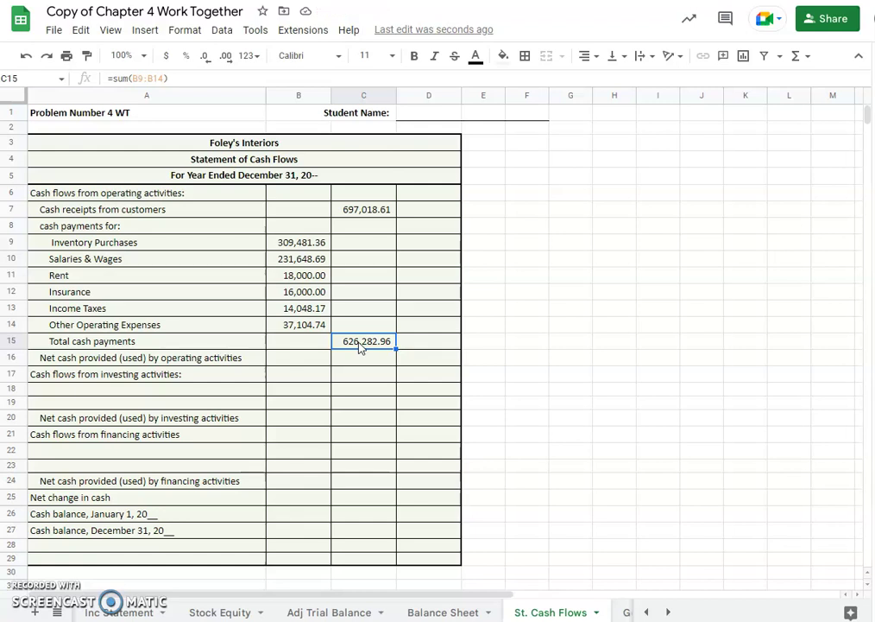
# Step: Calculate net cash provided by operating activities in D16 with the formula =C7-C15
pyautogui.click(421, 359)
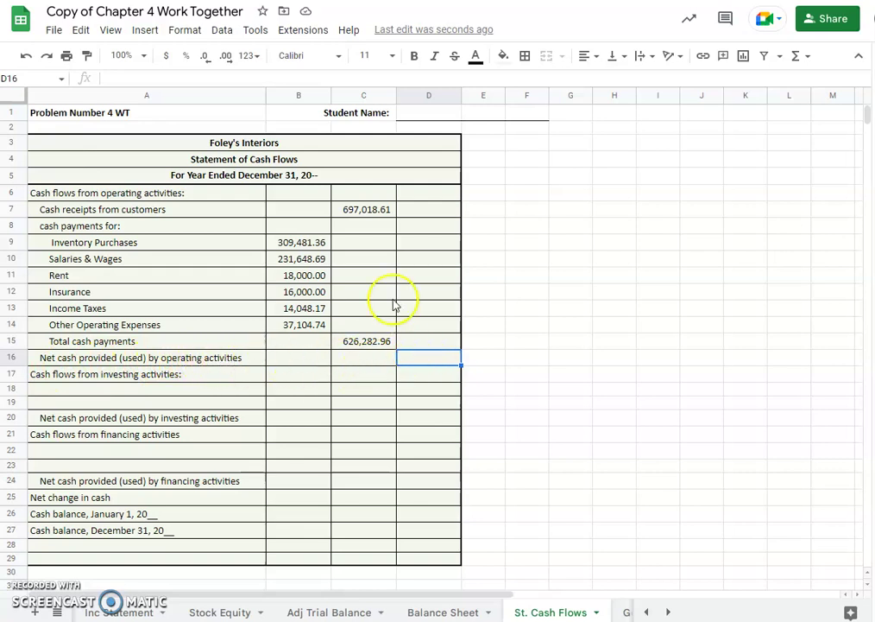
pyautogui.write('=')
pyautogui.click(365, 219)
pyautogui.write('-')
pyautogui.click(365, 339)
pyautogui.press('Return')
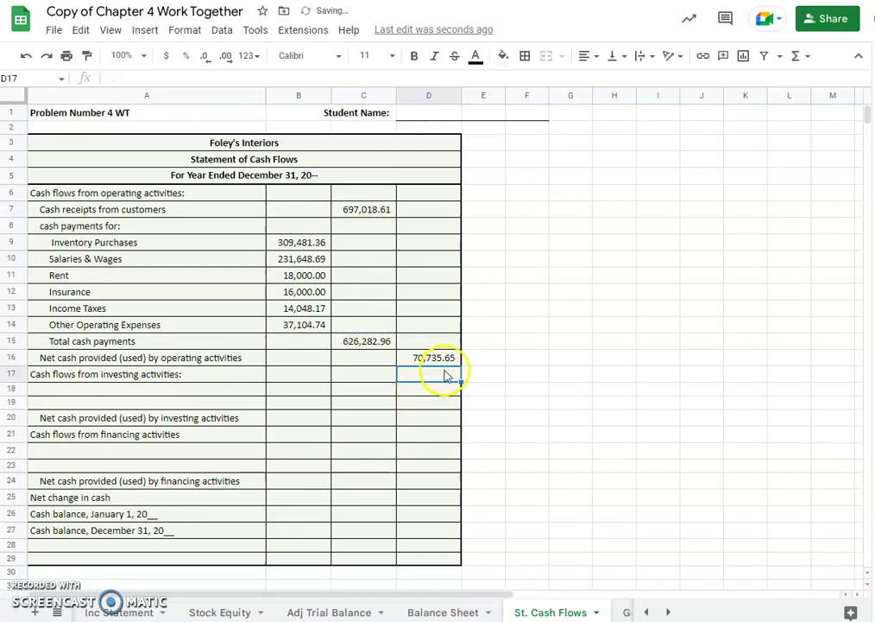
# Step: Add thick bottom borders beneath the total cash payments in C15 and the Other Operating Expenses amount in B14
pyautogui.click(356, 341)
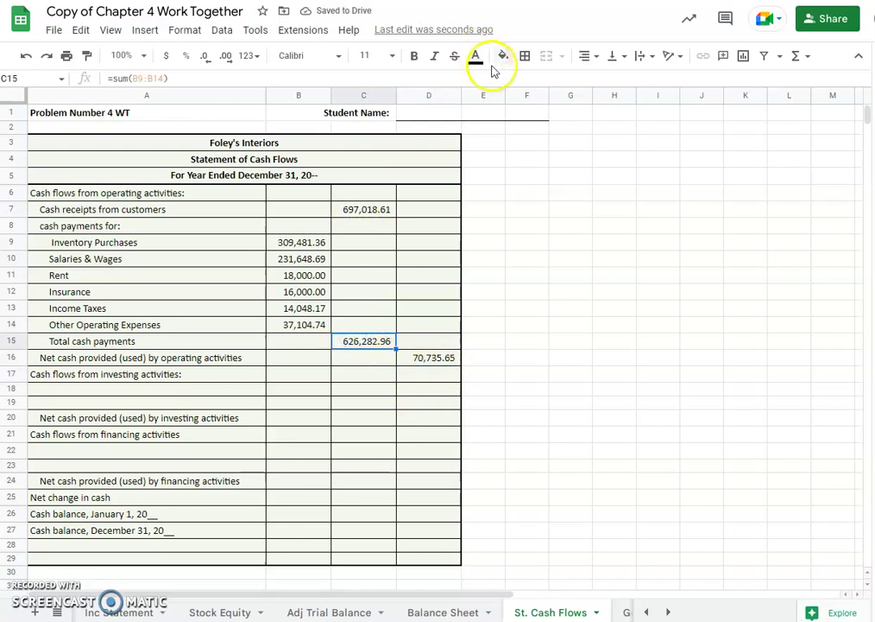
pyautogui.click(525, 55)
pyautogui.click(590, 105)
pyautogui.click(386, 378)
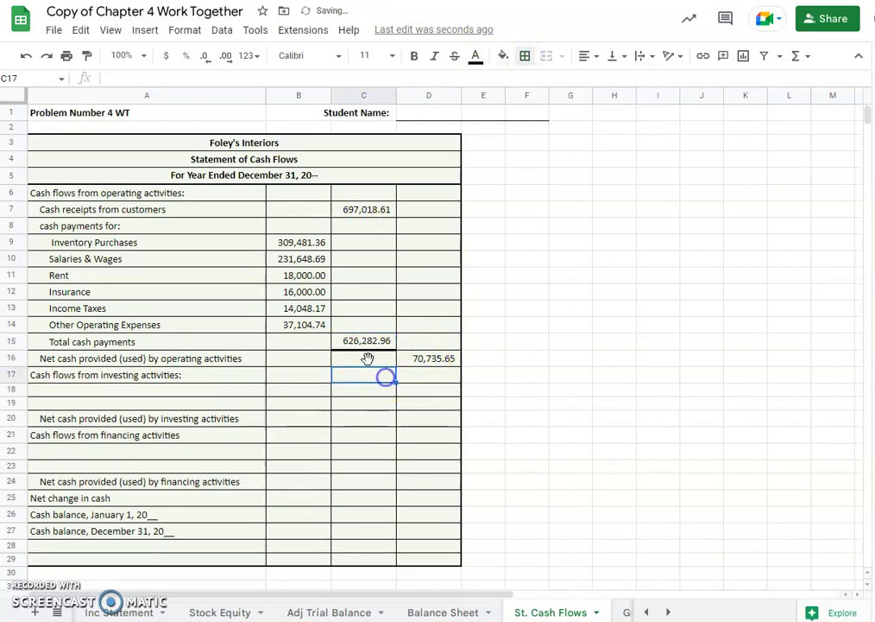
pyautogui.click(314, 326)
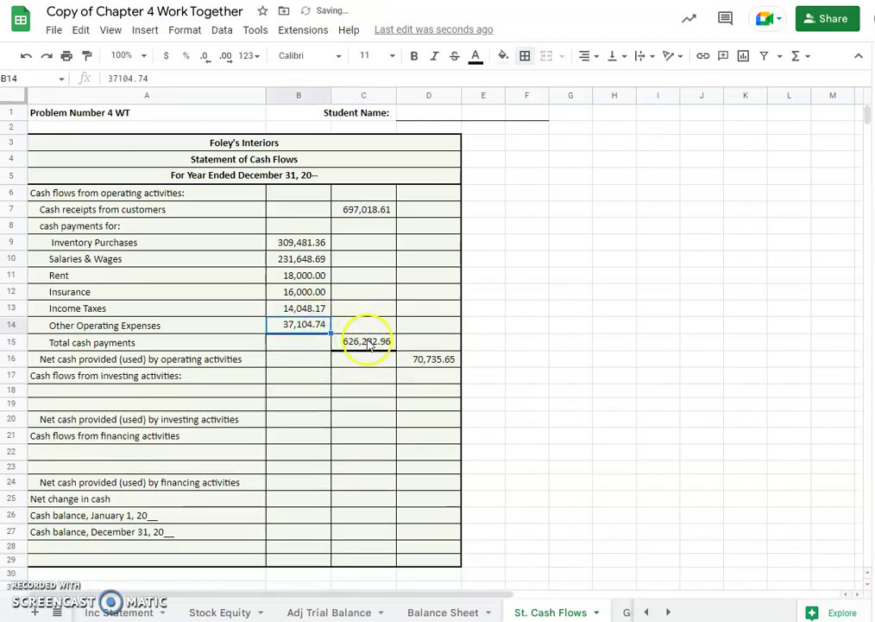
pyautogui.click(366, 373)
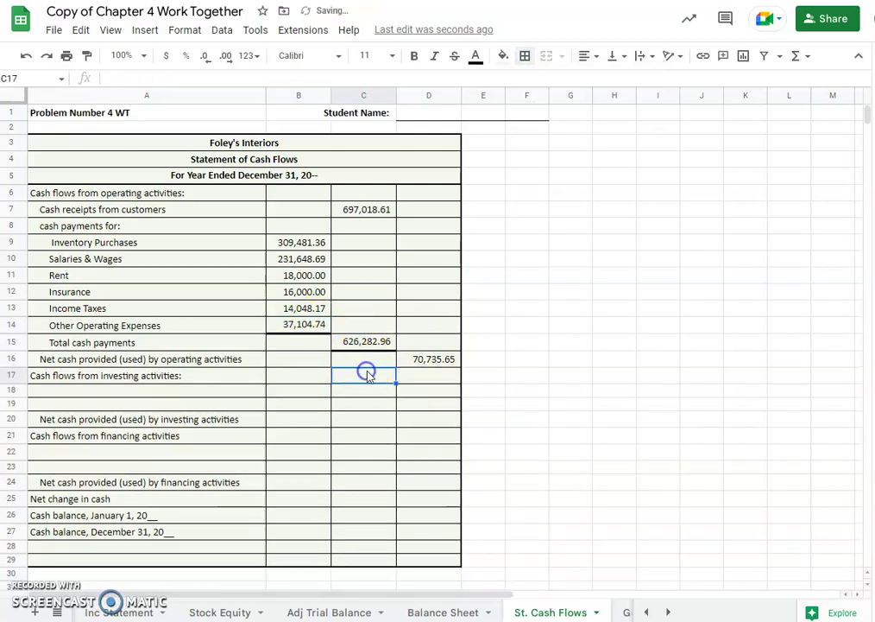
pyautogui.click(425, 360)
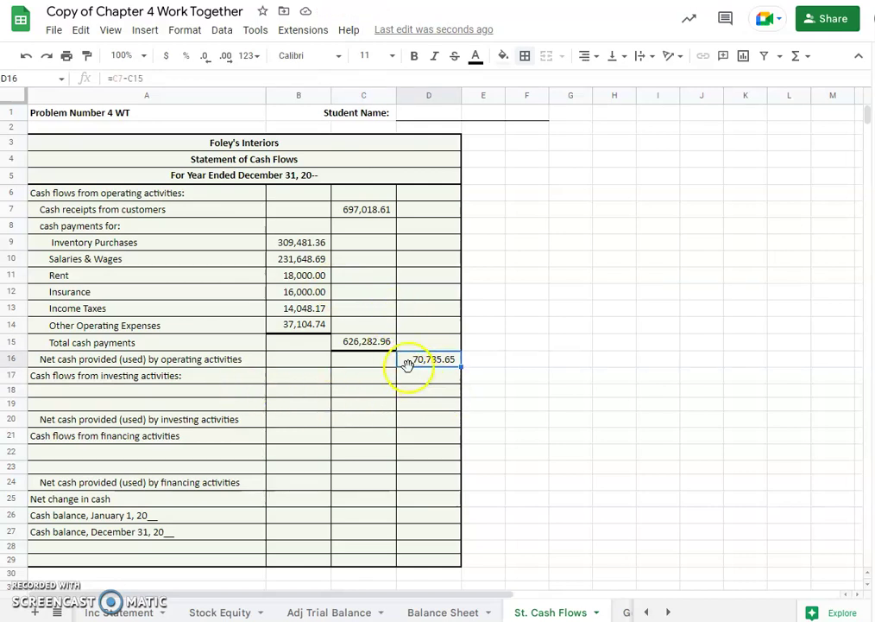
# Step: Add the indented label Sale of Equipment in A18 with the amount 3180 in C18
pyautogui.click(150, 391)
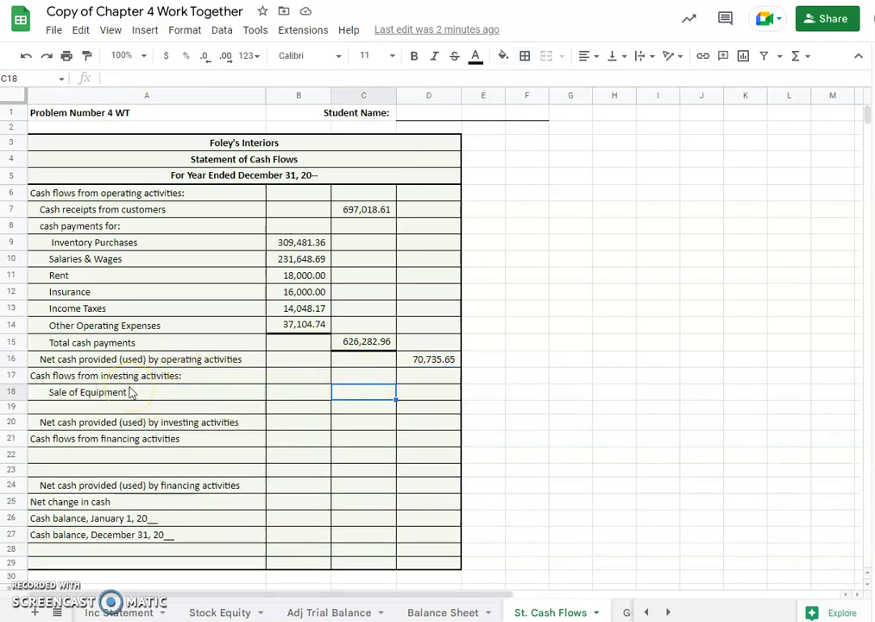
pyautogui.click(130, 393)
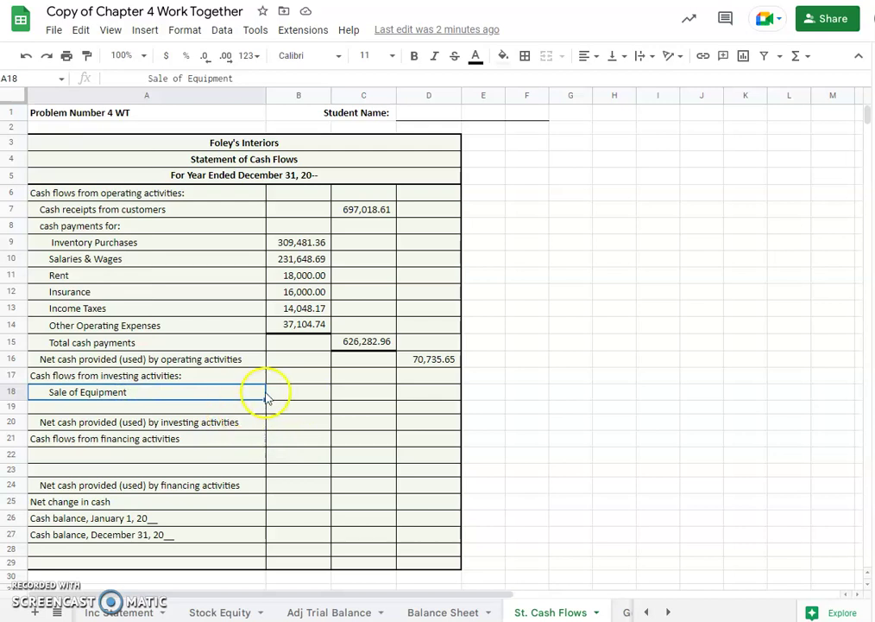
pyautogui.click(362, 396)
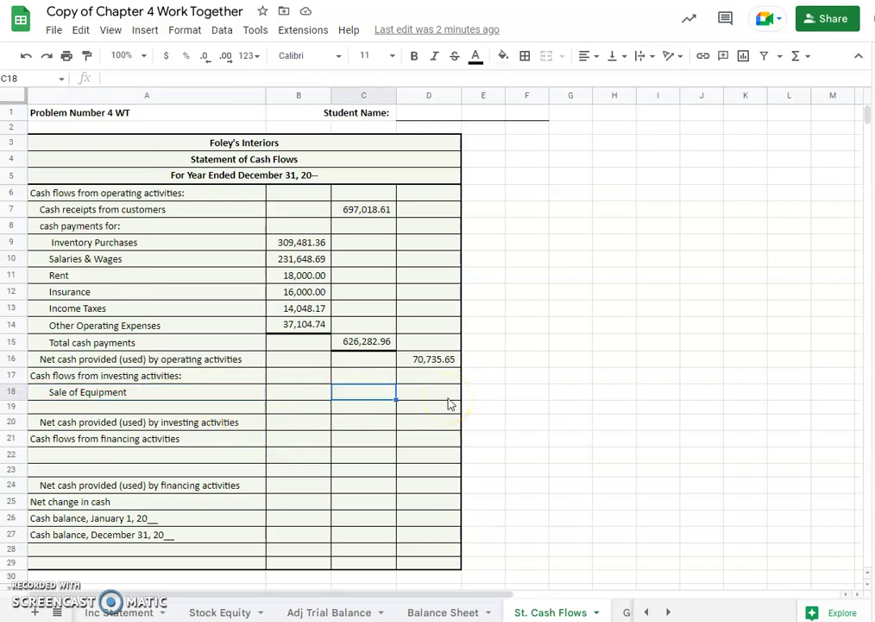
pyautogui.write('3180')
pyautogui.press('Return')
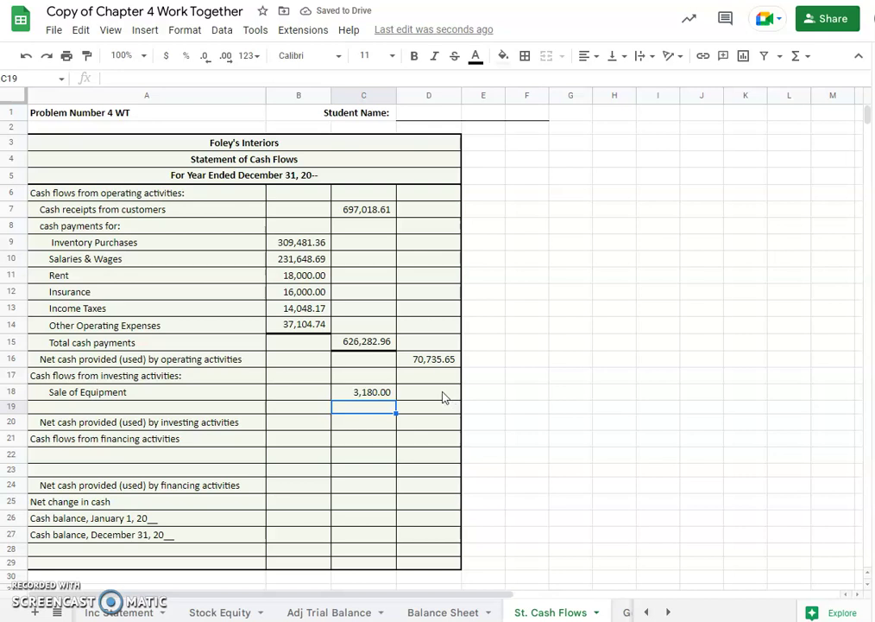
# Step: Add the indented label Purchases of Equipment in A19 with the negative amount -24830 in C19
pyautogui.click(139, 408)
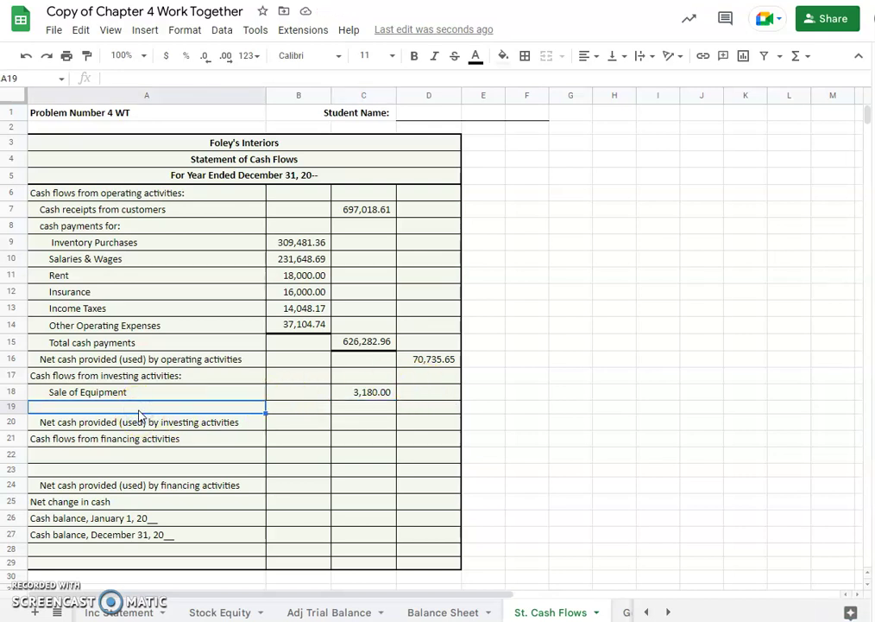
pyautogui.doubleClick(139, 410)
pyautogui.write('Purchases of Equipment')
pyautogui.press('Tab')
pyautogui.press('Tab')
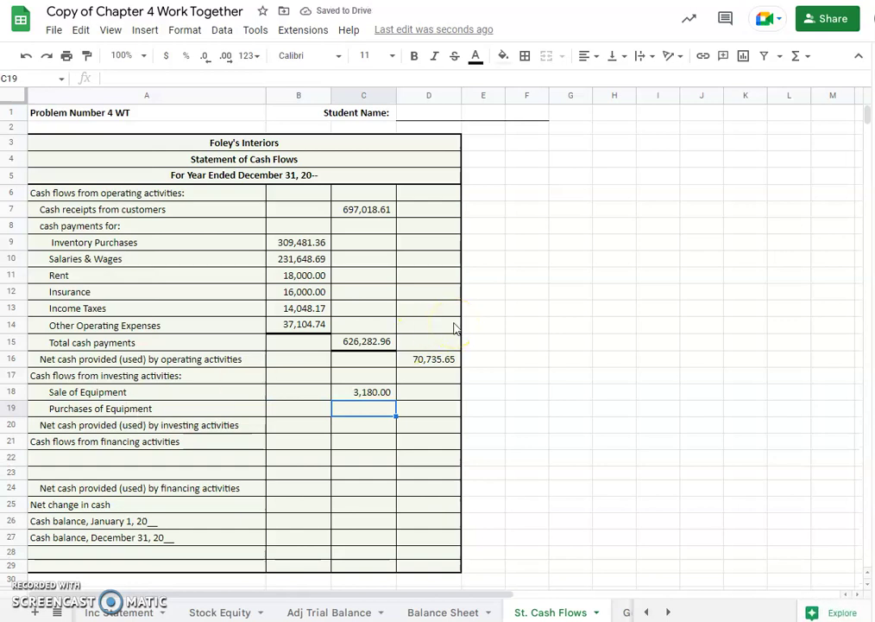
pyautogui.write('-')
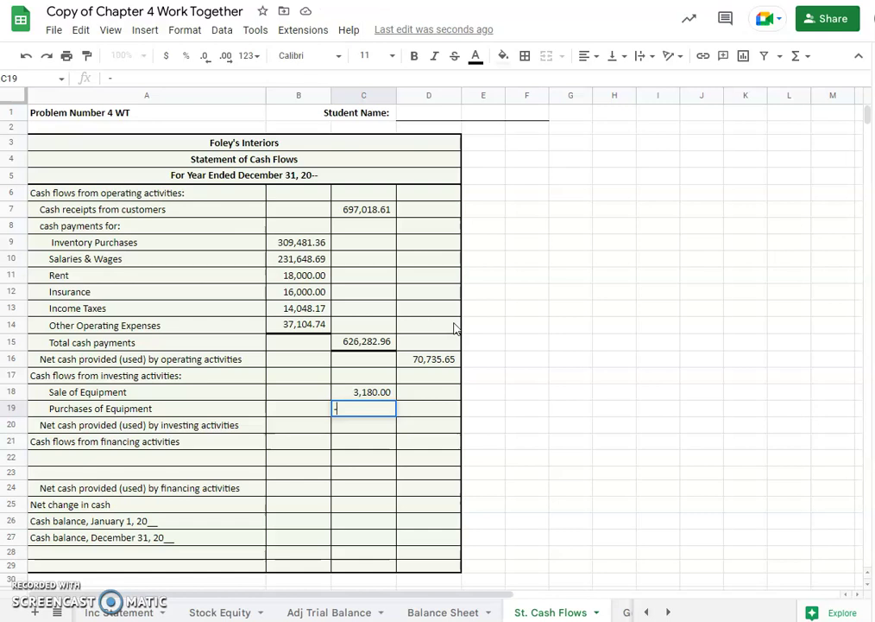
pyautogui.write('24830')
pyautogui.press('Return')
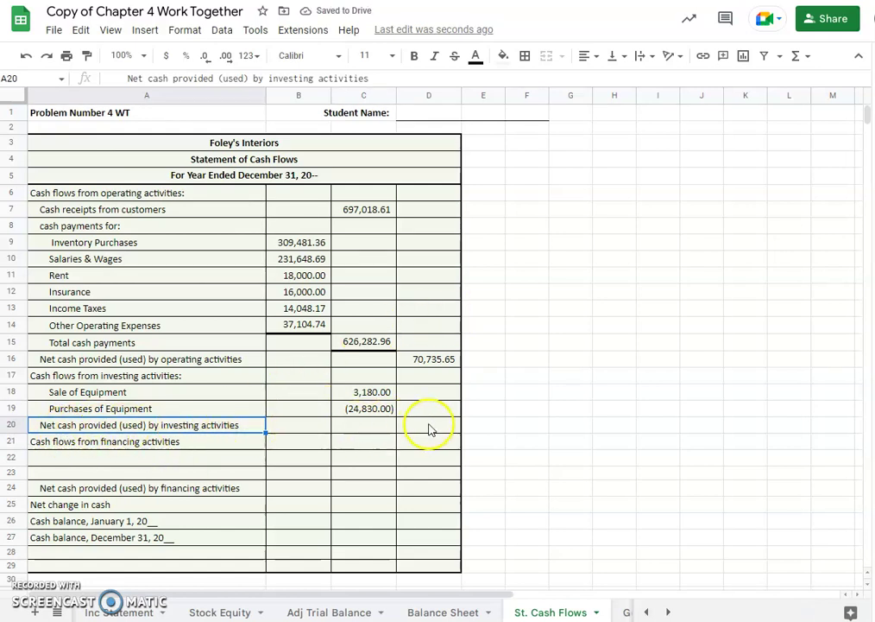
# Step: Add a thick bottom border beneath the Purchases of Equipment amount in C19
pyautogui.click(358, 412)
pyautogui.click(525, 57)
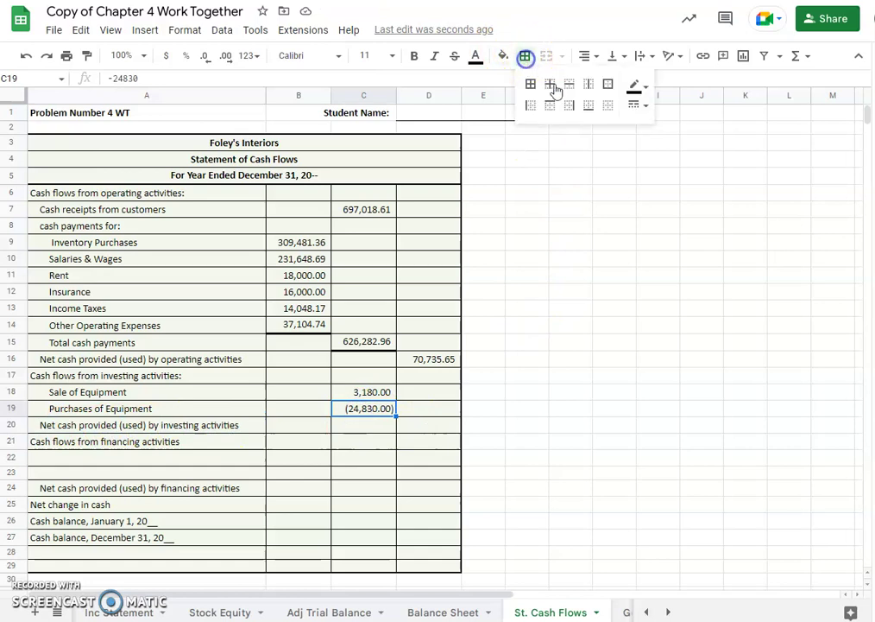
pyautogui.click(588, 104)
# Step: Calculate net cash used by investing activities in D20 with the formula =C18+C19
pyautogui.click(429, 425)
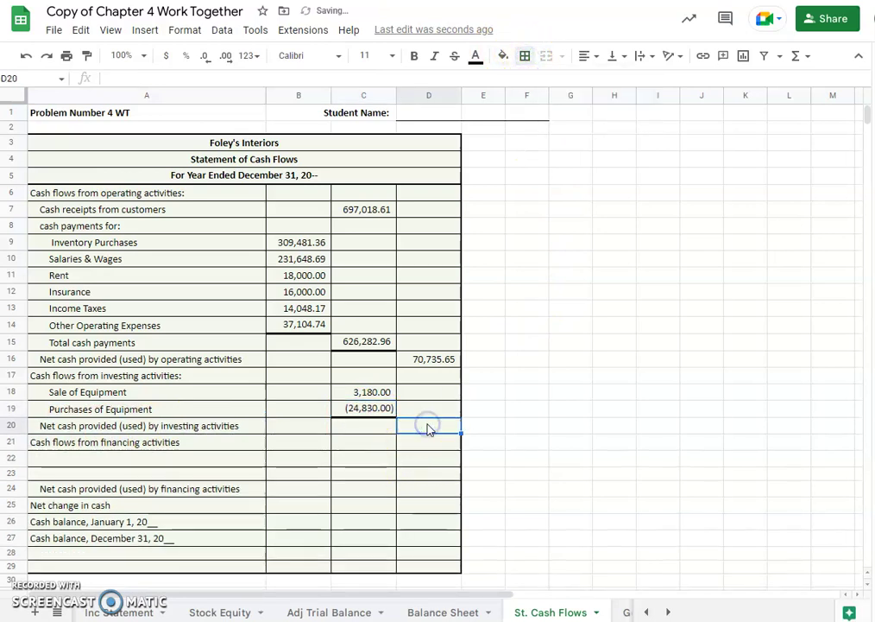
pyautogui.write('=')
pyautogui.click(378, 393)
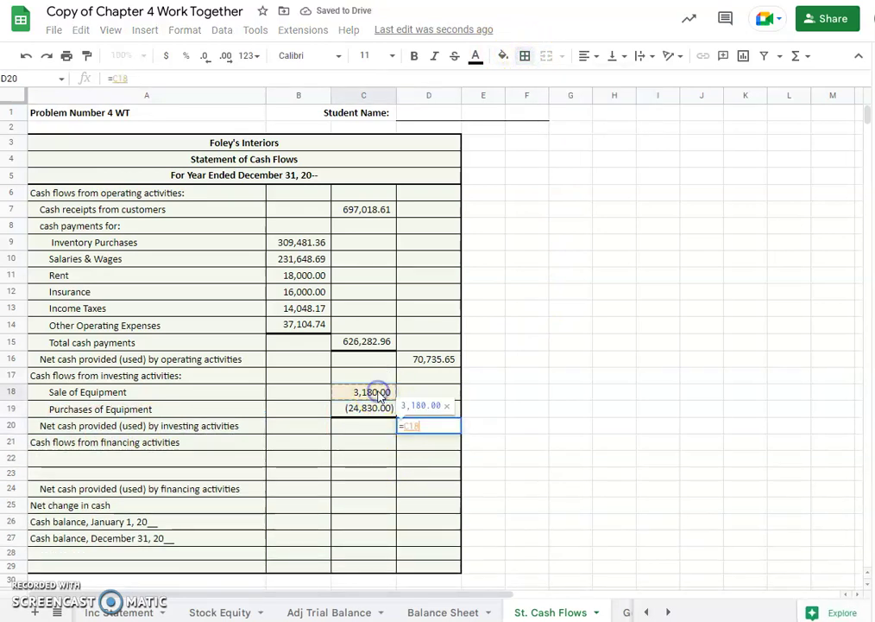
pyautogui.write('+')
pyautogui.click(361, 413)
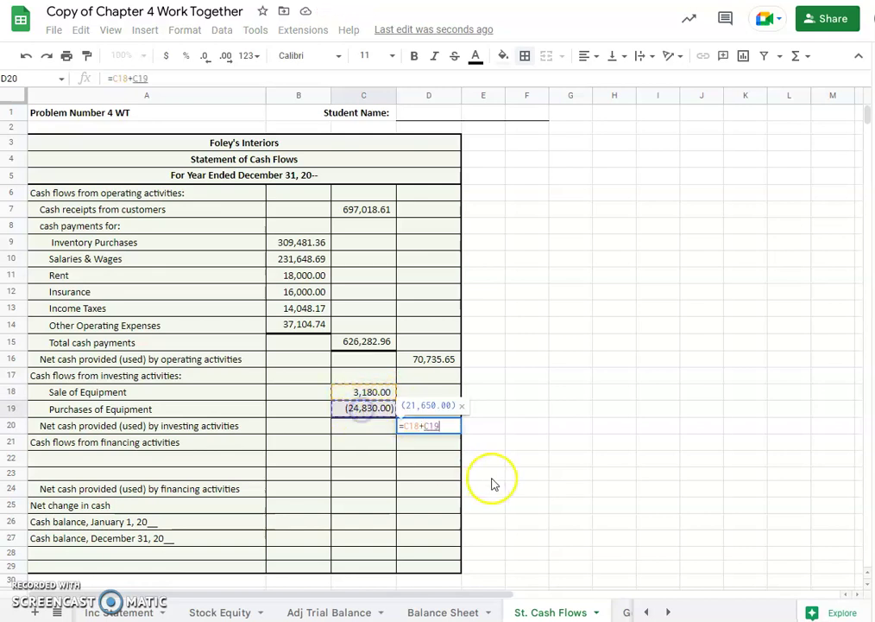
pyautogui.press('Return')
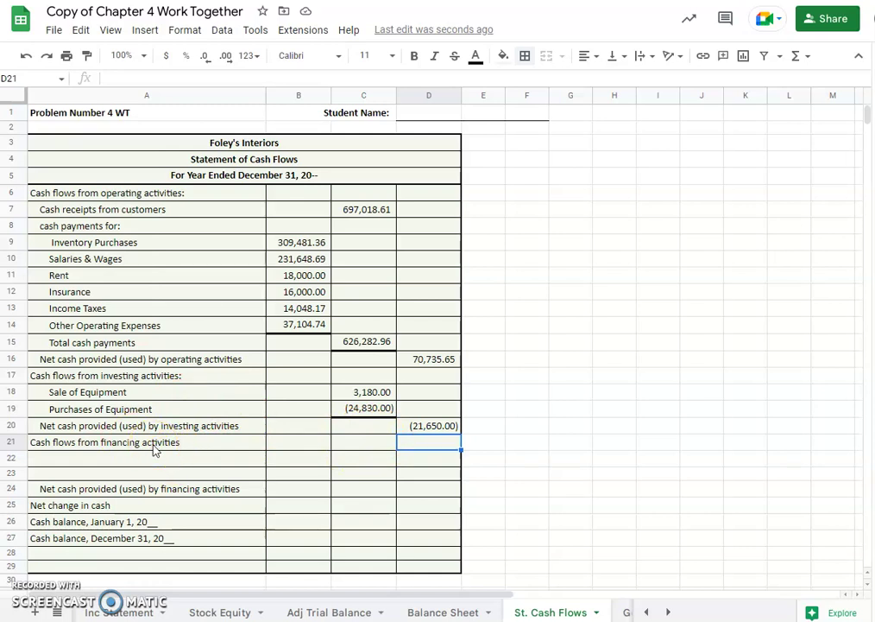
# Step: Add the indented label Issuance of Stock in A22 with the amount 1000 in C22
pyautogui.click(97, 464)
pyautogui.press('Return')
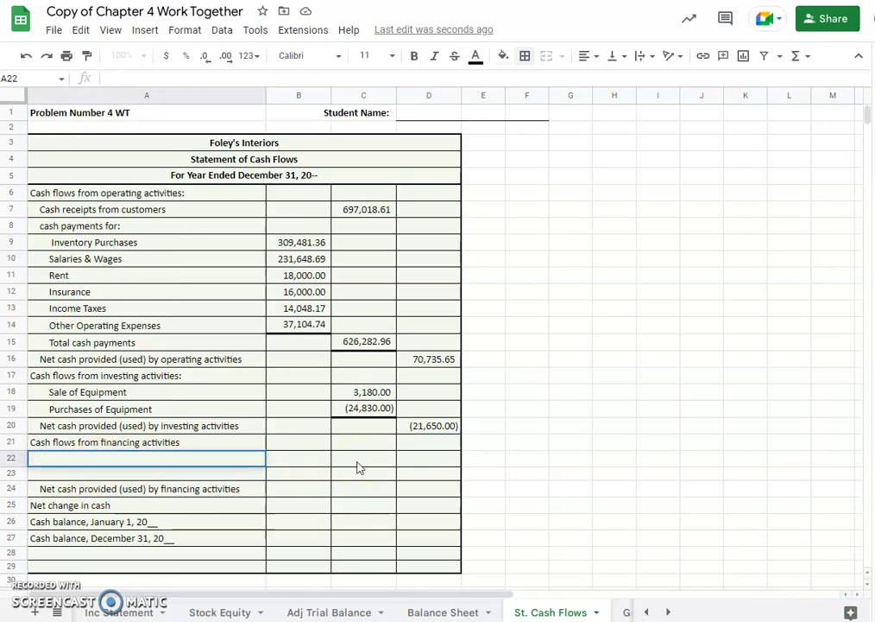
pyautogui.write('Issuance of Stock')
pyautogui.press('Tab')
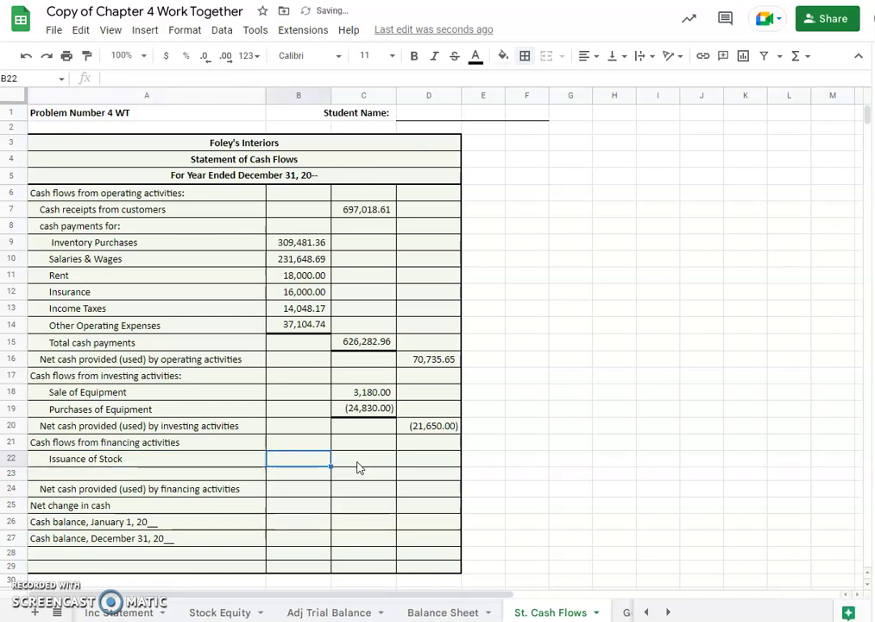
pyautogui.click(359, 464)
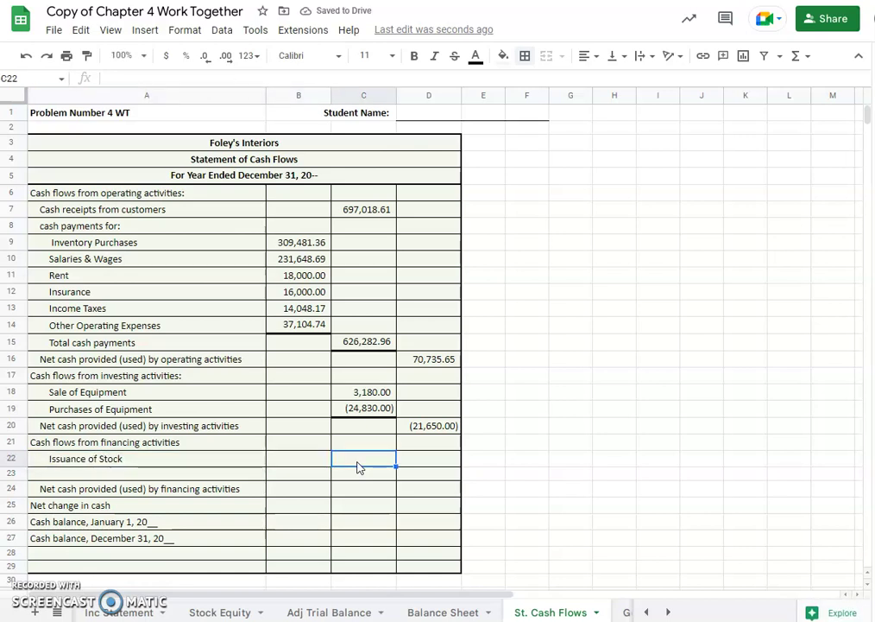
pyautogui.write('1000')
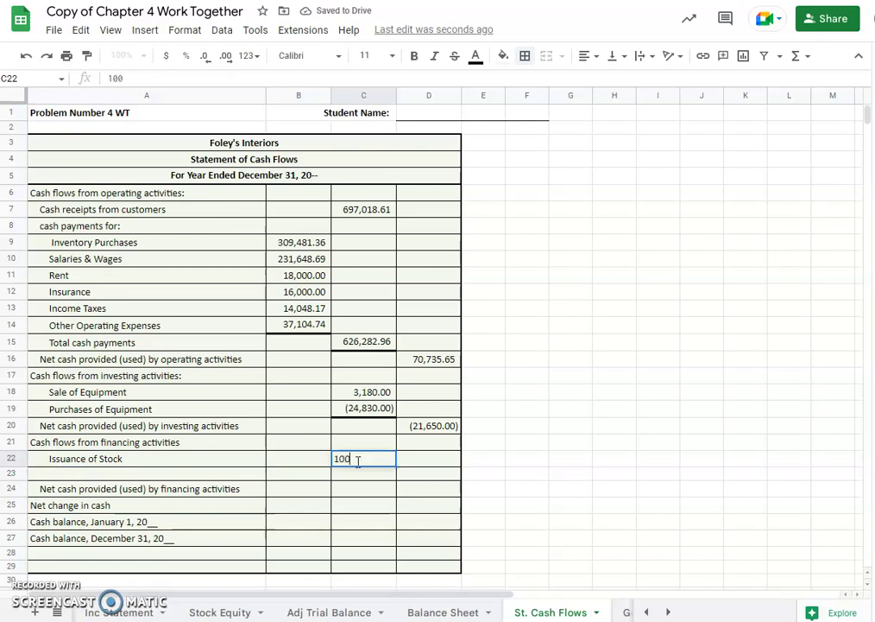
pyautogui.press('Return')
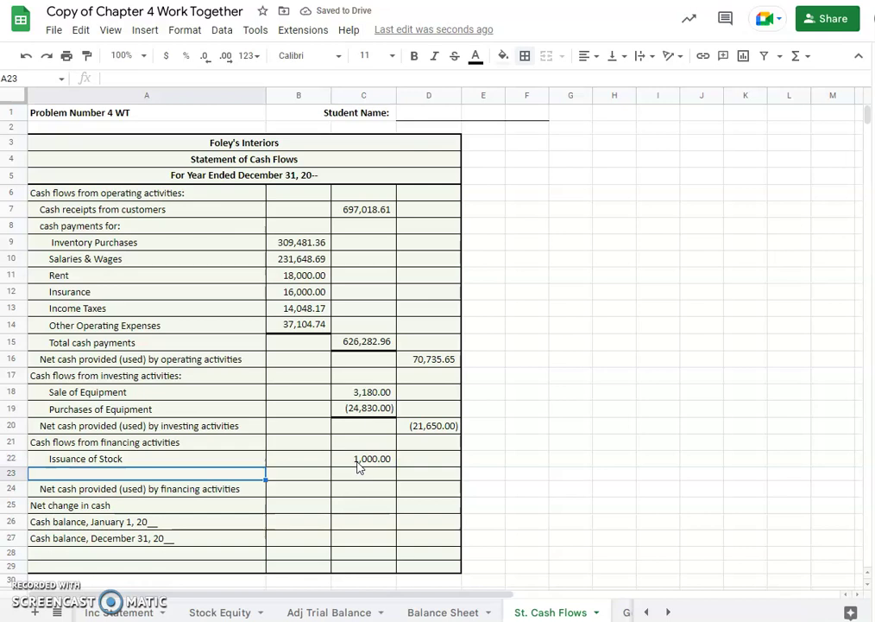
# Step: Add the indented label Payment of Cash Dividends in A23 with the amount 16000 in C23
pyautogui.press('Return')
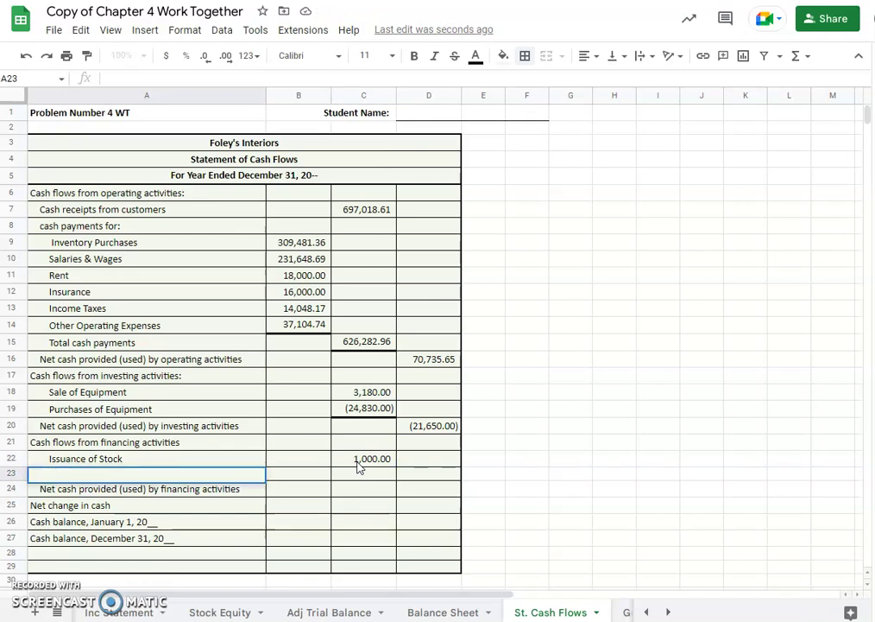
pyautogui.click(397, 462)
pyautogui.write('Payment of Cash')
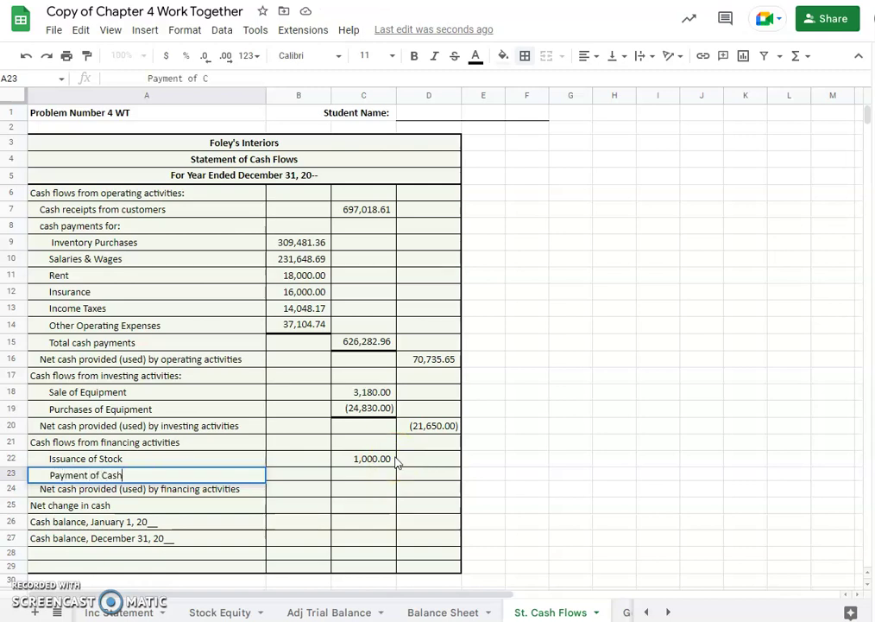
pyautogui.write(' Dividends')
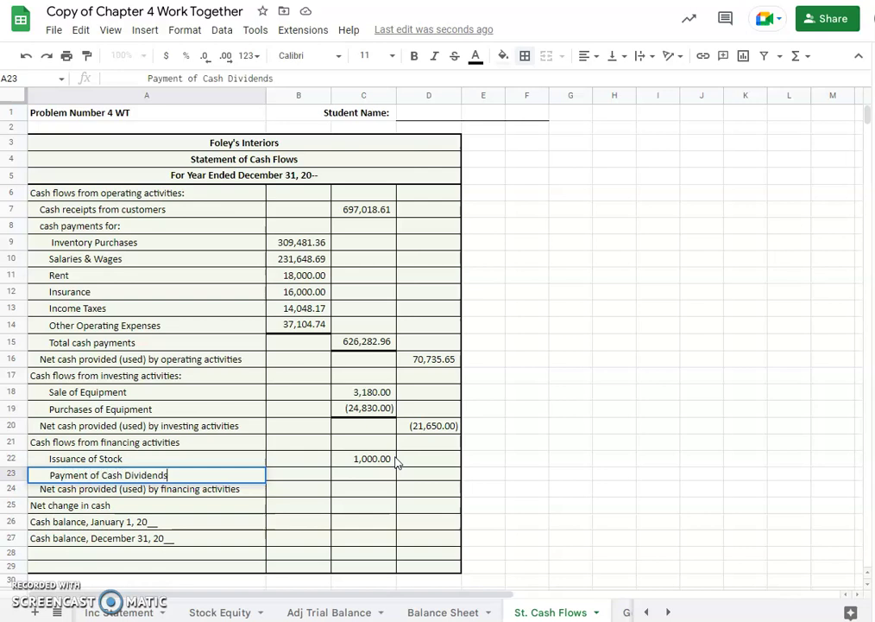
pyautogui.press('Tab')
pyautogui.press('Tab')
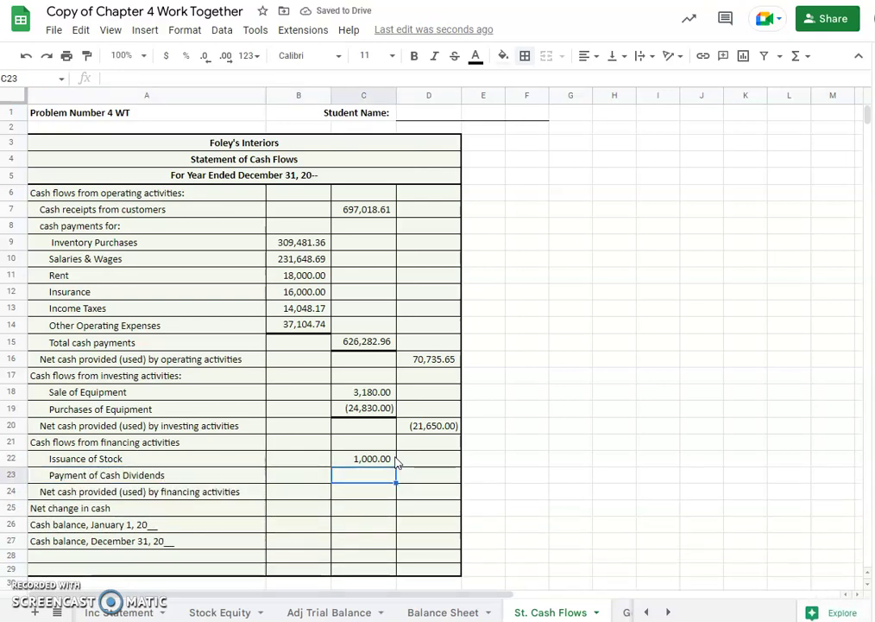
pyautogui.write('16,000')
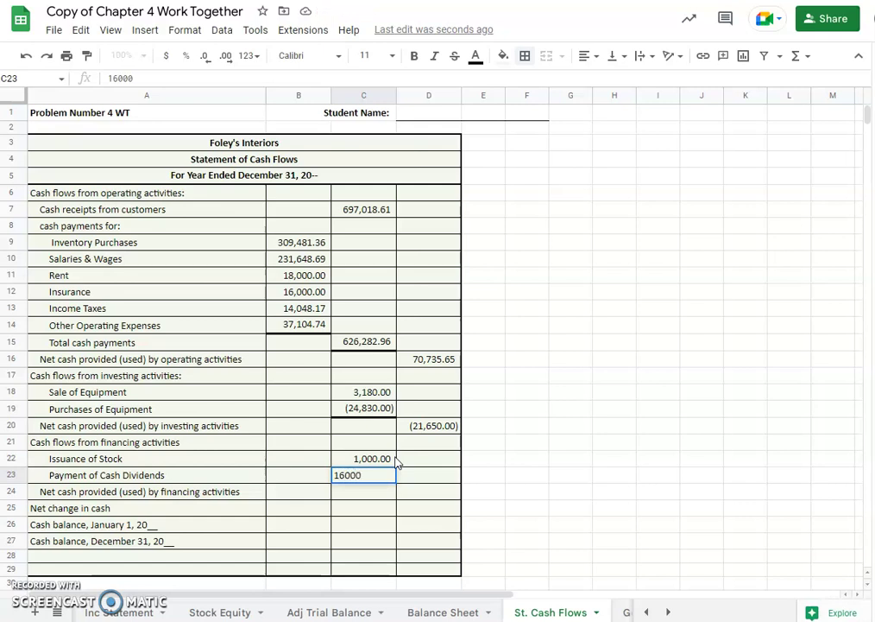
pyautogui.press('Return')
# Step: Calculate net cash used by financing activities in D24 with the formula =C22-C23
pyautogui.press('Right')
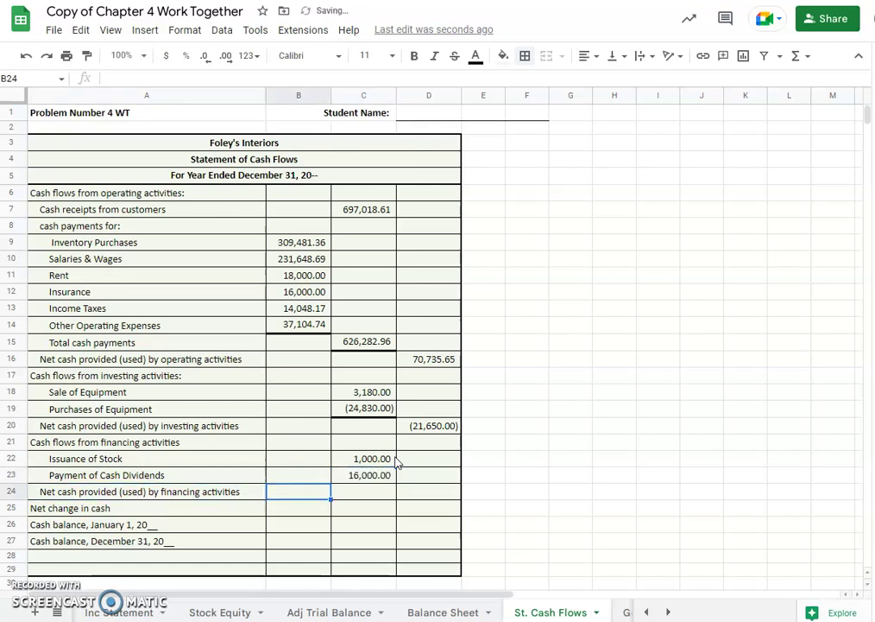
pyautogui.press('Right')
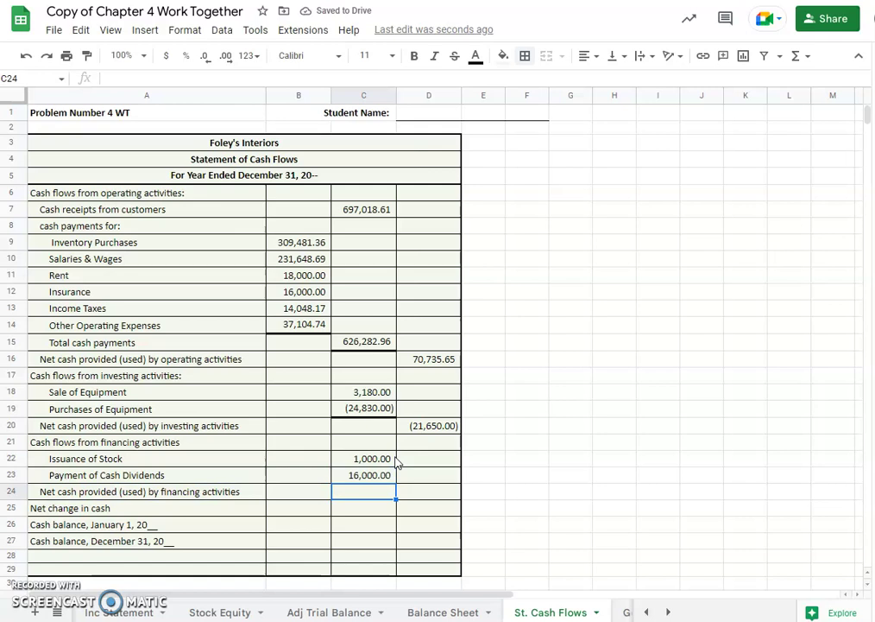
pyautogui.press('Right')
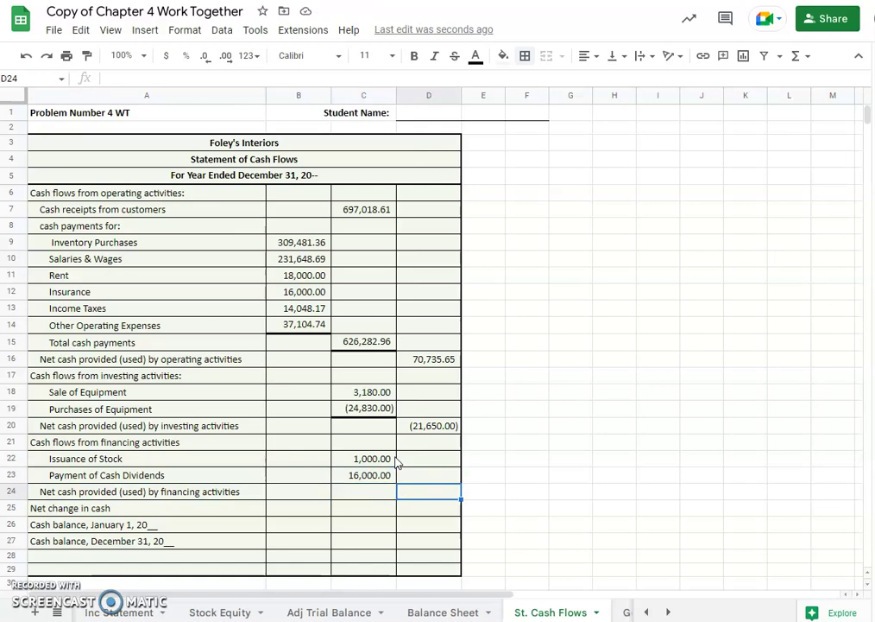
pyautogui.write('=')
pyautogui.click(357, 460)
pyautogui.write('+')
pyautogui.click(383, 477)
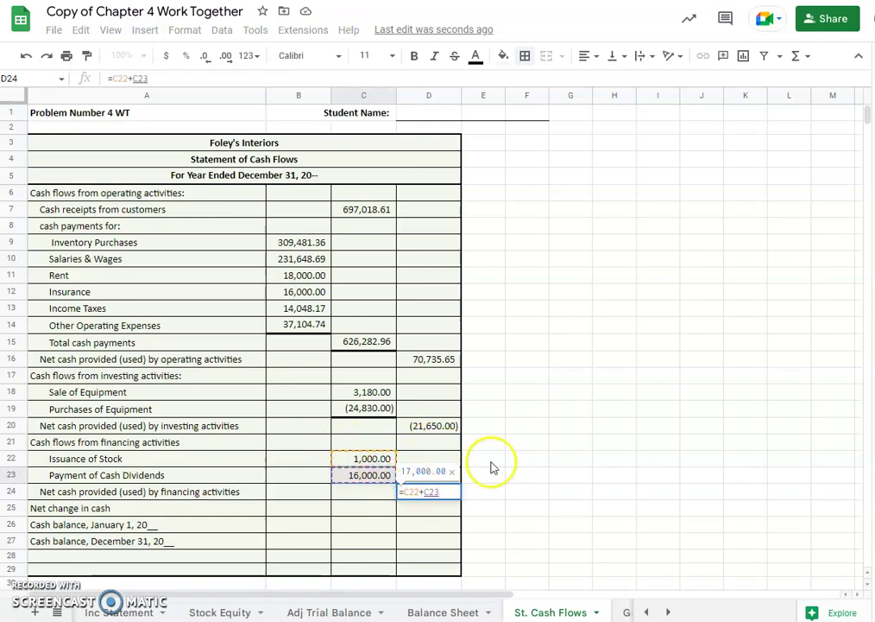
pyautogui.press('BackSpace')
pyautogui.press('BackSpace')
pyautogui.press('BackSpace')
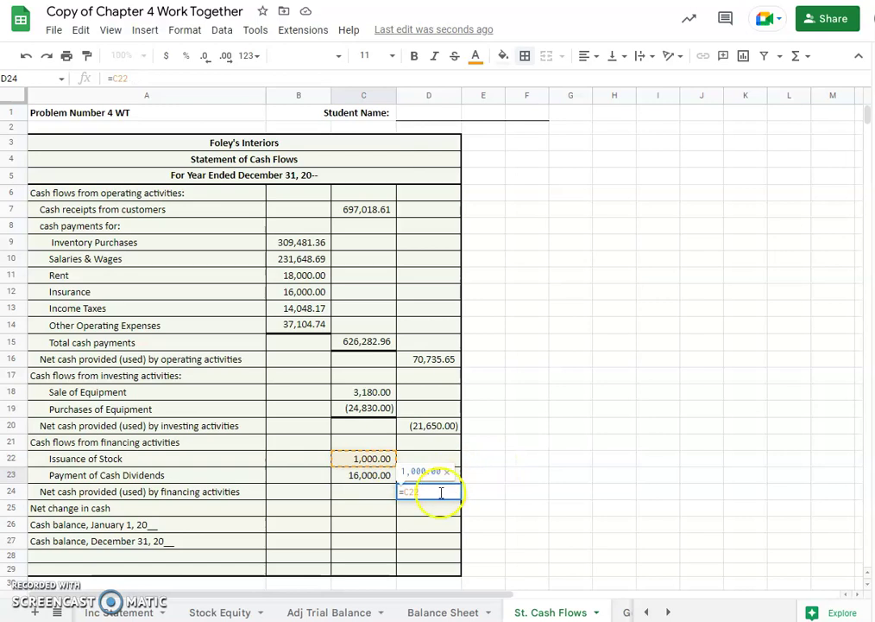
pyautogui.write('-')
pyautogui.click(366, 479)
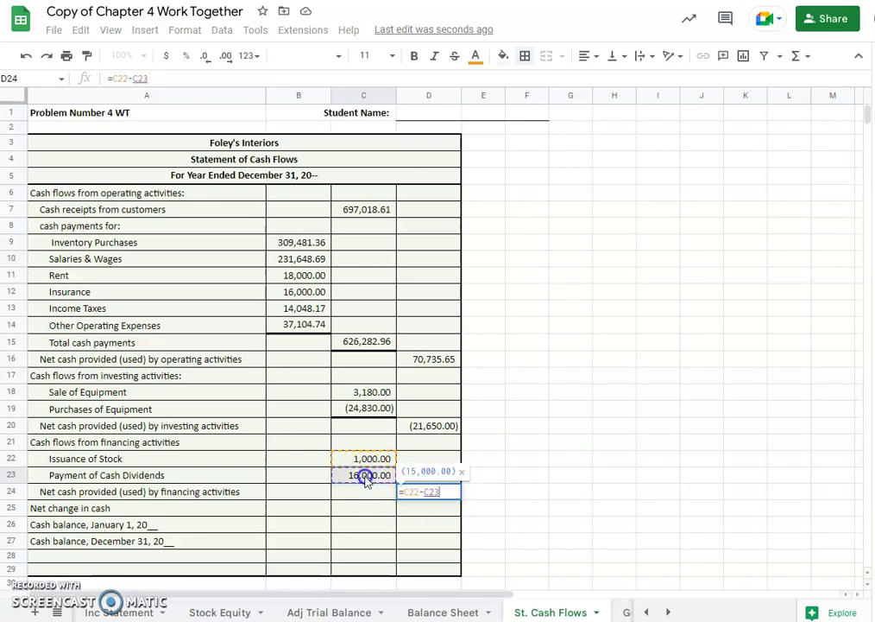
pyautogui.press('Return')
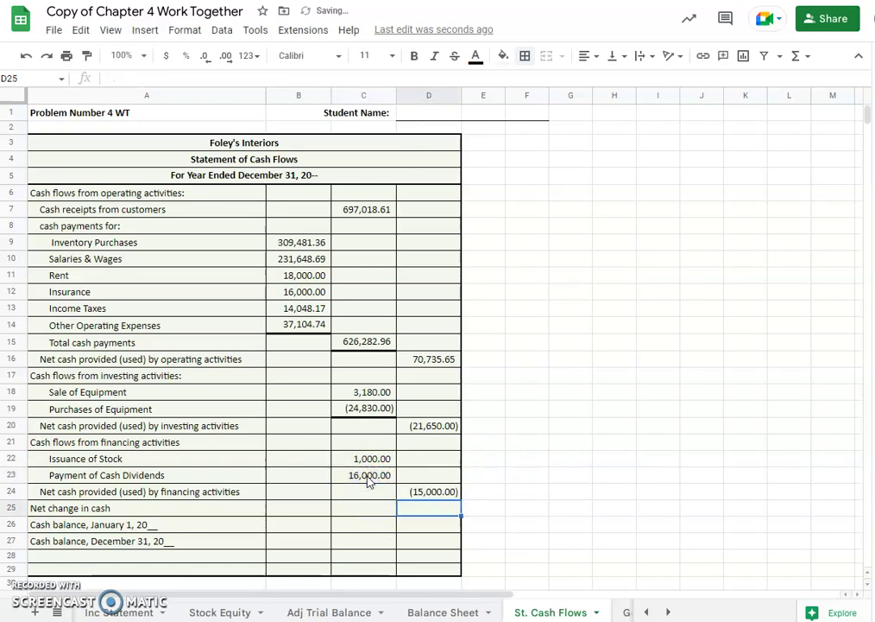
# Step: Add a thick bottom border beneath the net cash from financing activities in D24
pyautogui.click(429, 492)
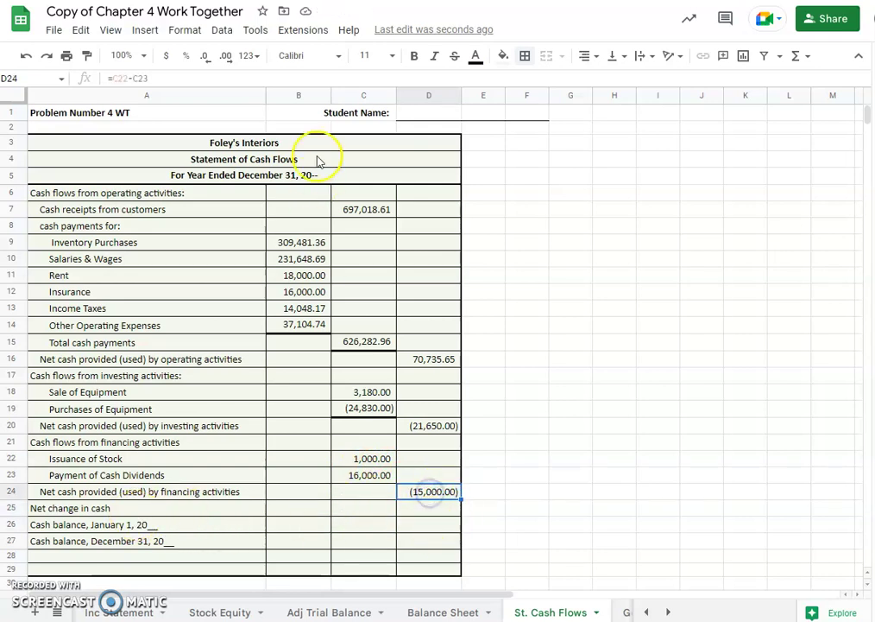
pyautogui.click(525, 57)
pyautogui.click(585, 106)
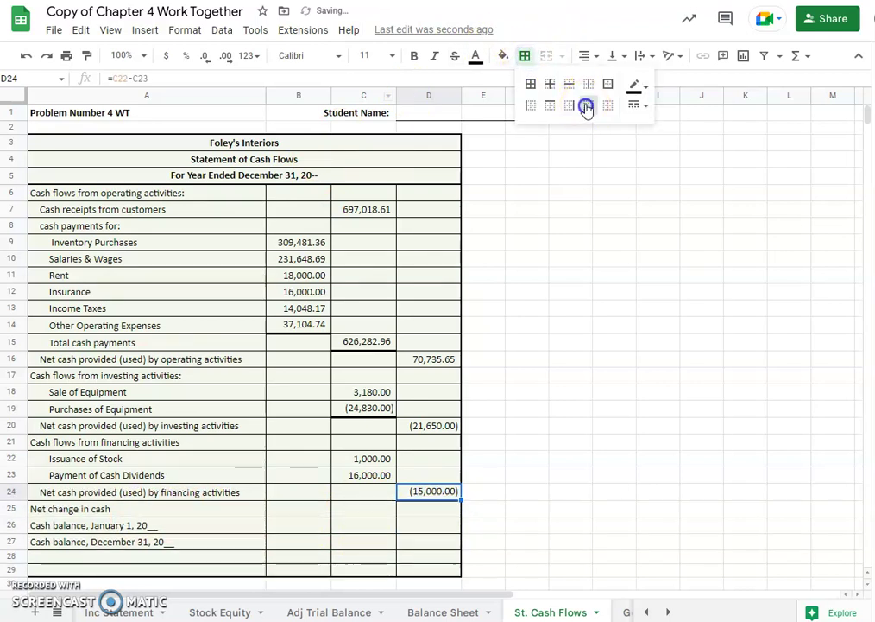
# Step: Calculate the net change in cash in D25 with the formula =D16+D20+D24
pyautogui.click(428, 508)
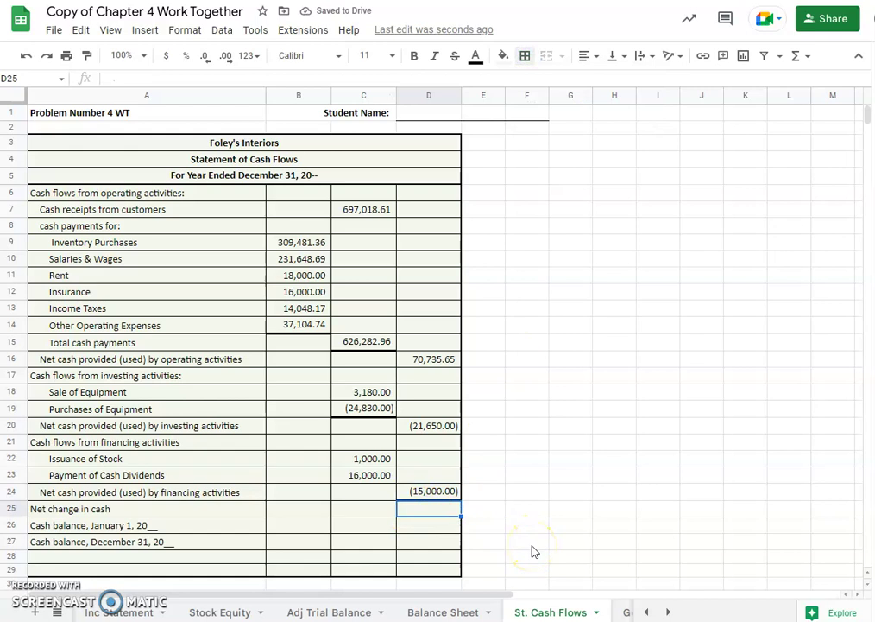
pyautogui.write('=')
pyautogui.click(432, 361)
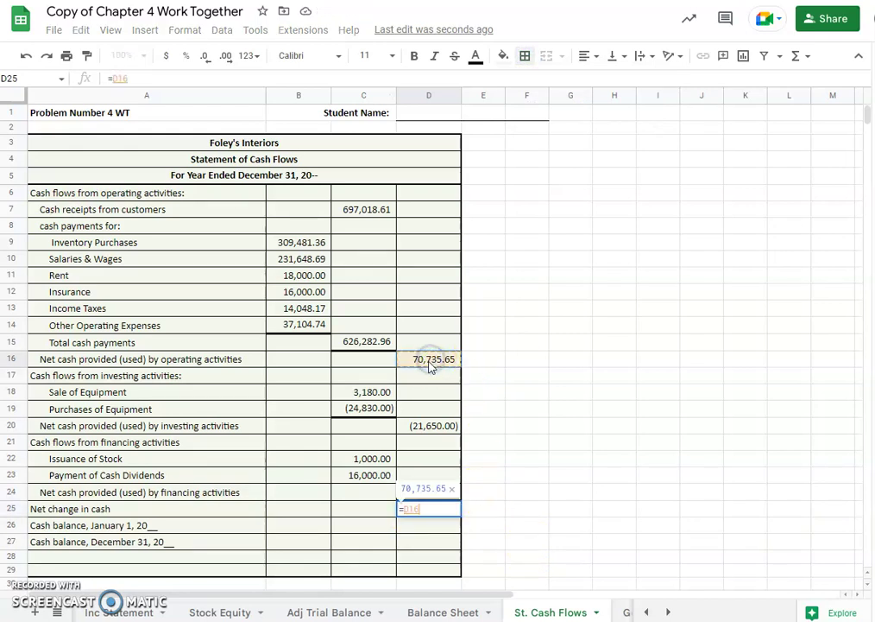
pyautogui.write('+')
pyautogui.click(434, 424)
pyautogui.write('+')
pyautogui.click(436, 492)
pyautogui.press('Return')
pyautogui.click(434, 511)
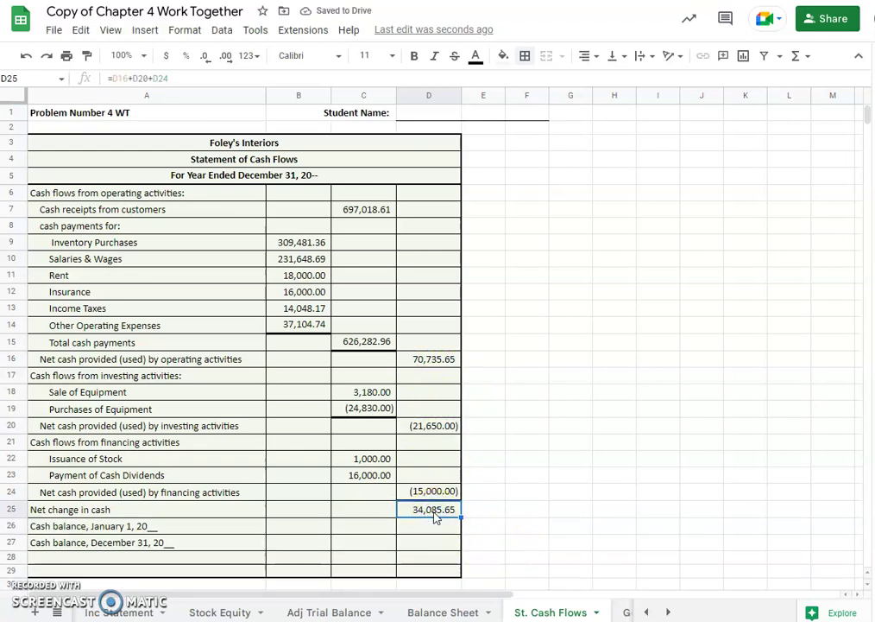
pyautogui.click(526, 425)
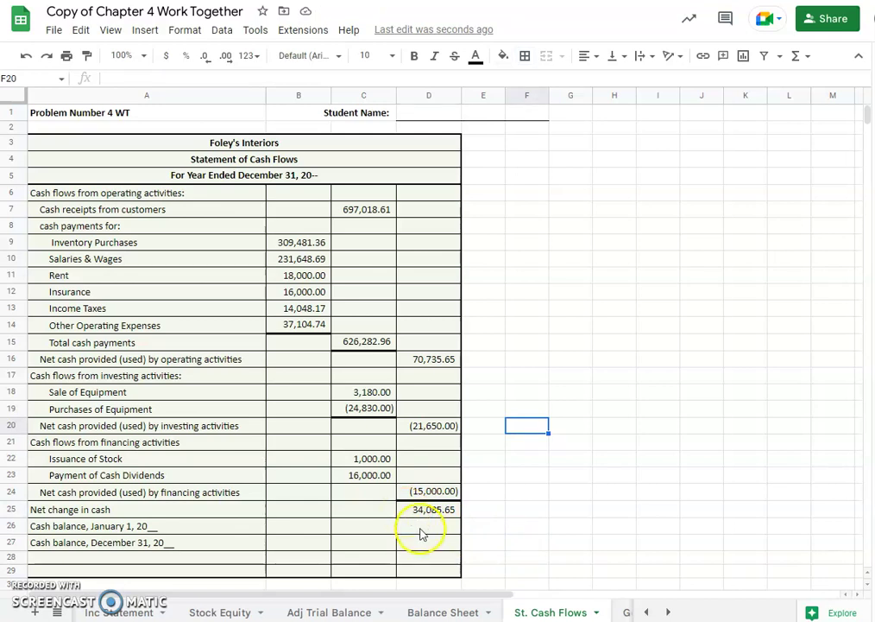
# Step: Enter 375.14 as the January 1 cash balance in D26
pyautogui.click(423, 528)
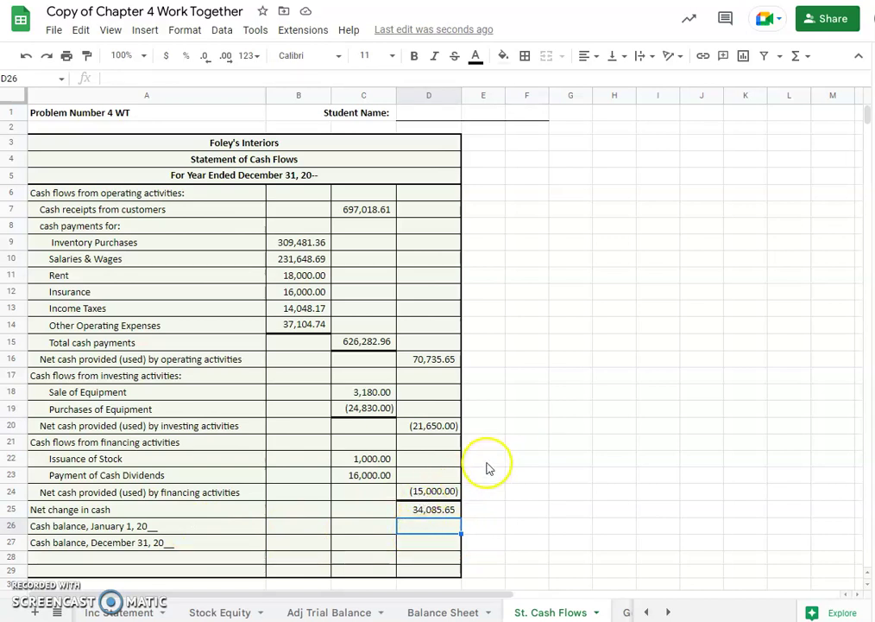
pyautogui.click(434, 530)
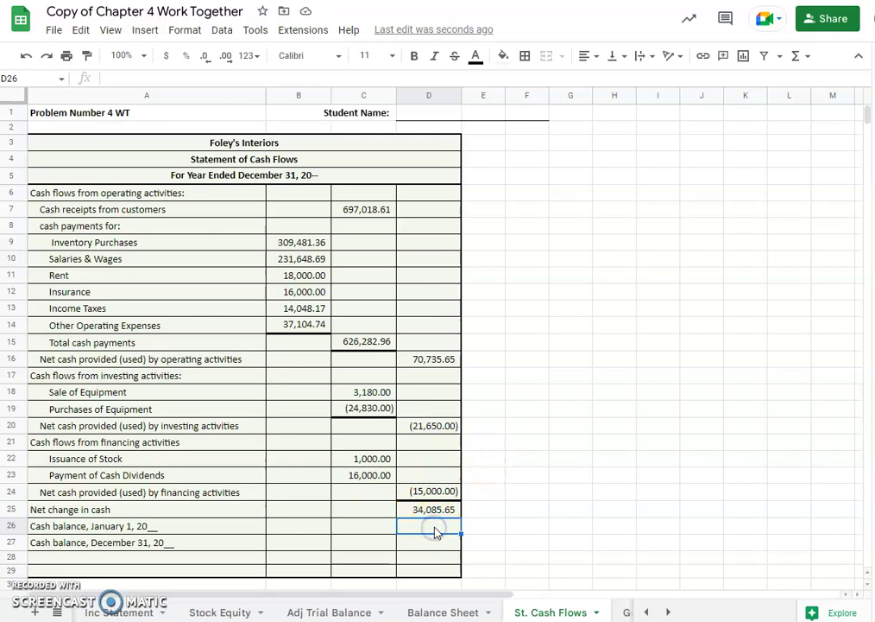
pyautogui.write('375.14')
pyautogui.press('Return')
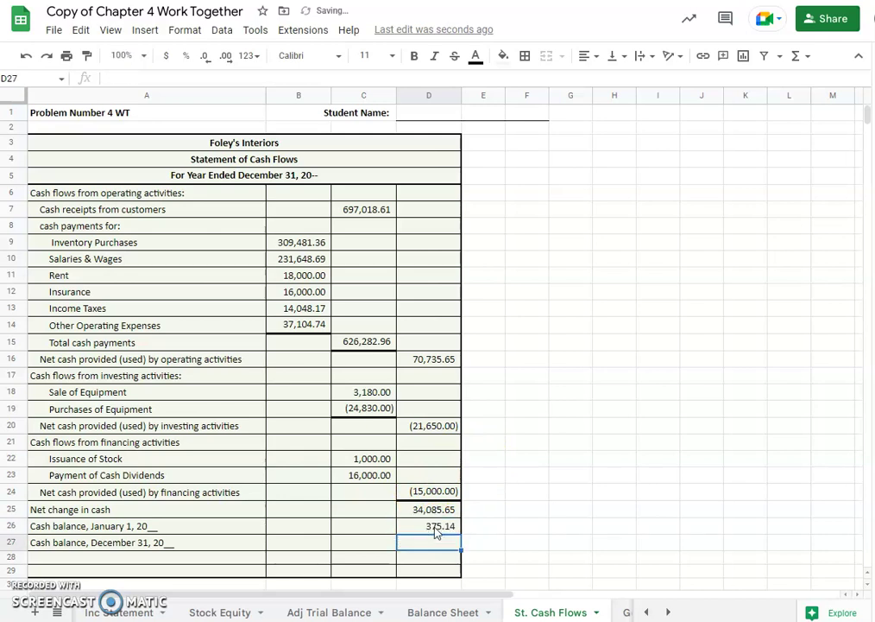
# Step: Calculate the December 31 cash balance in D27 with the formula =D25+D26
pyautogui.write('=')
pyautogui.click(431, 509)
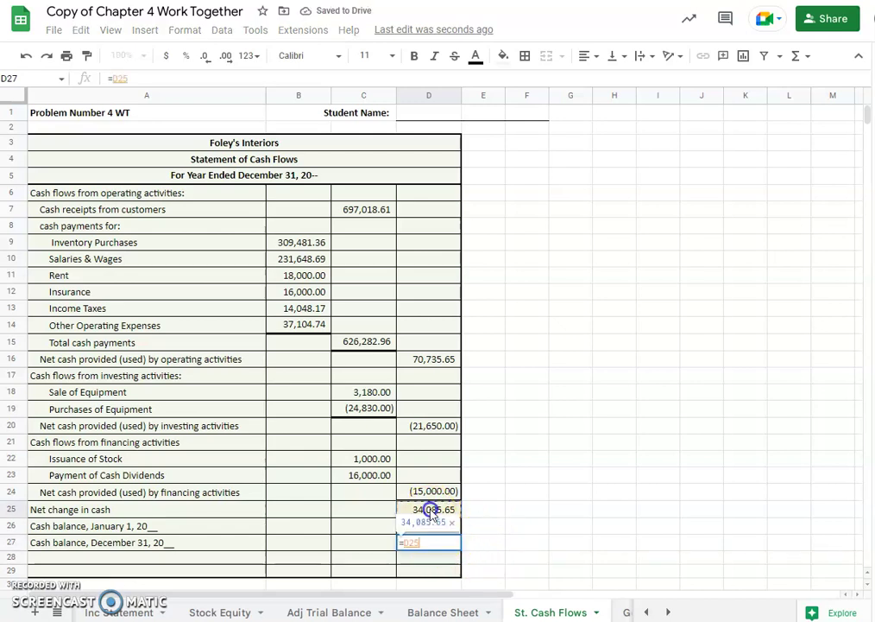
pyautogui.write('+')
pyautogui.click(437, 527)
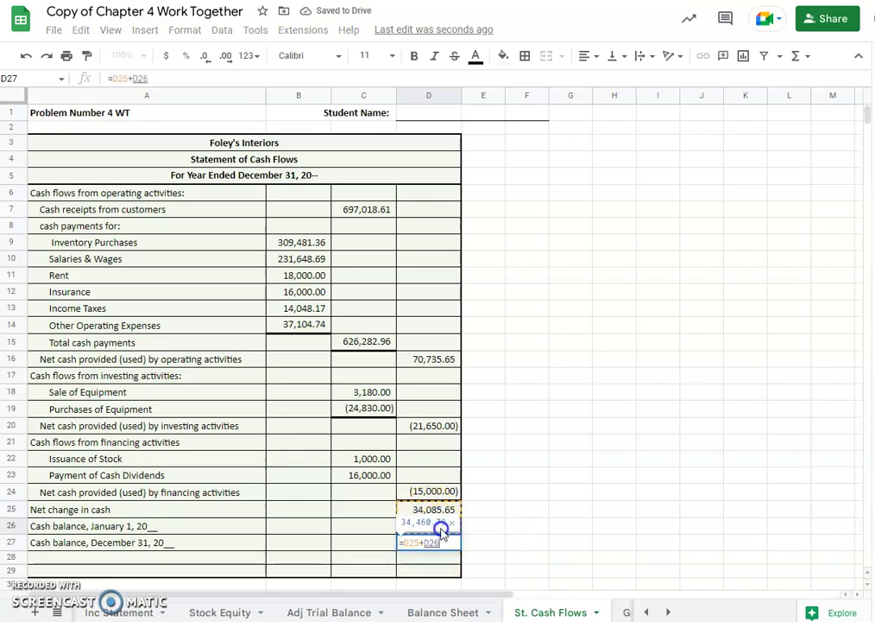
pyautogui.press('Return')
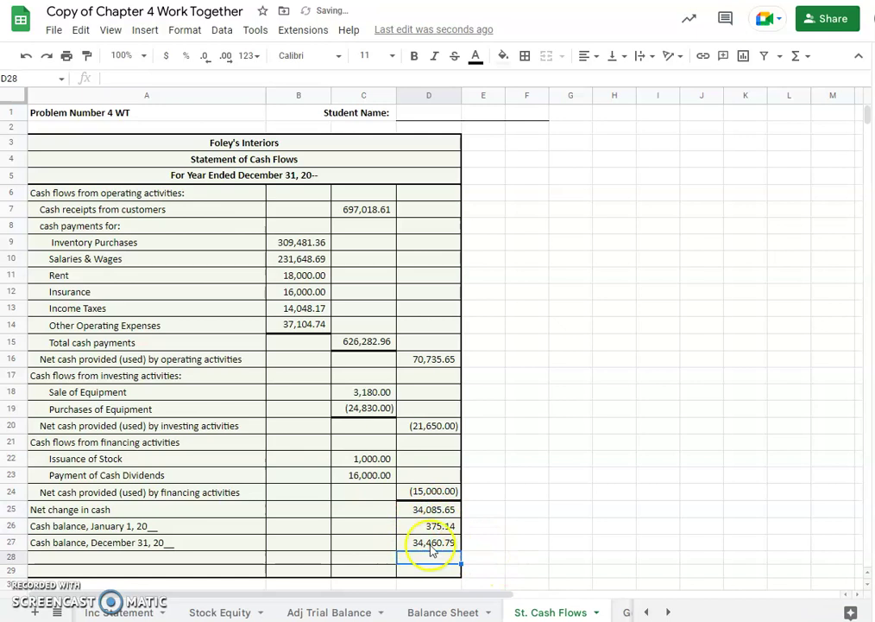
# Step: Compare the December 31 cash balance with the Cash account on the Adj Trial Balance sheet, then return to St. Cash Flows
pyautogui.click(436, 544)
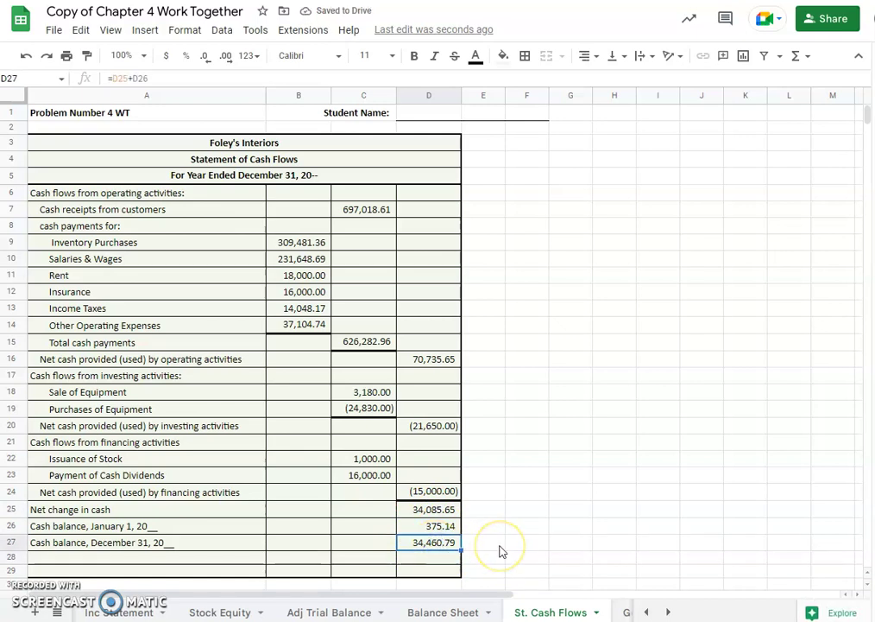
pyautogui.click(318, 612)
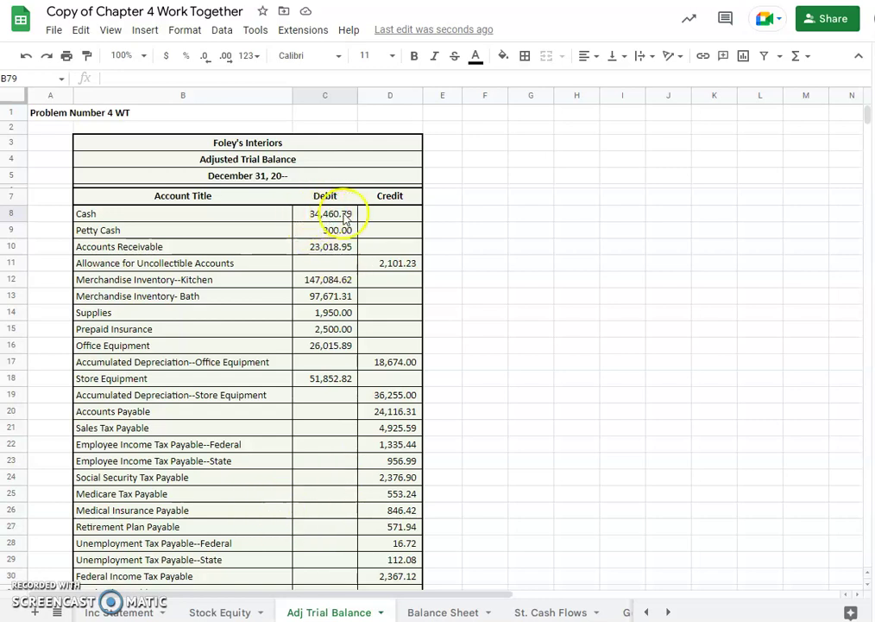
pyautogui.click(524, 614)
# Step: Add a double bottom border beneath the December 31 cash balance in D27
pyautogui.click(420, 543)
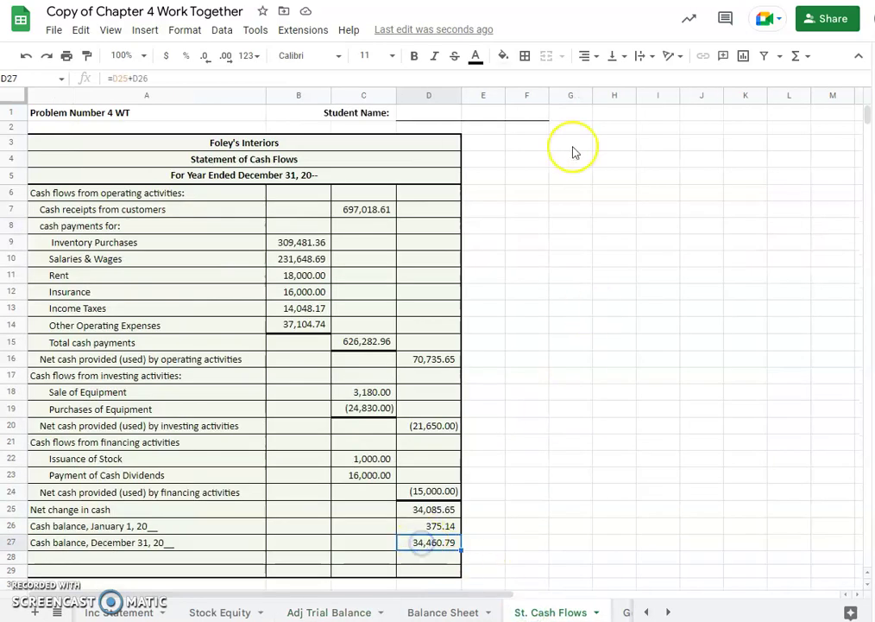
pyautogui.click(525, 55)
pyautogui.click(636, 104)
pyautogui.click(675, 212)
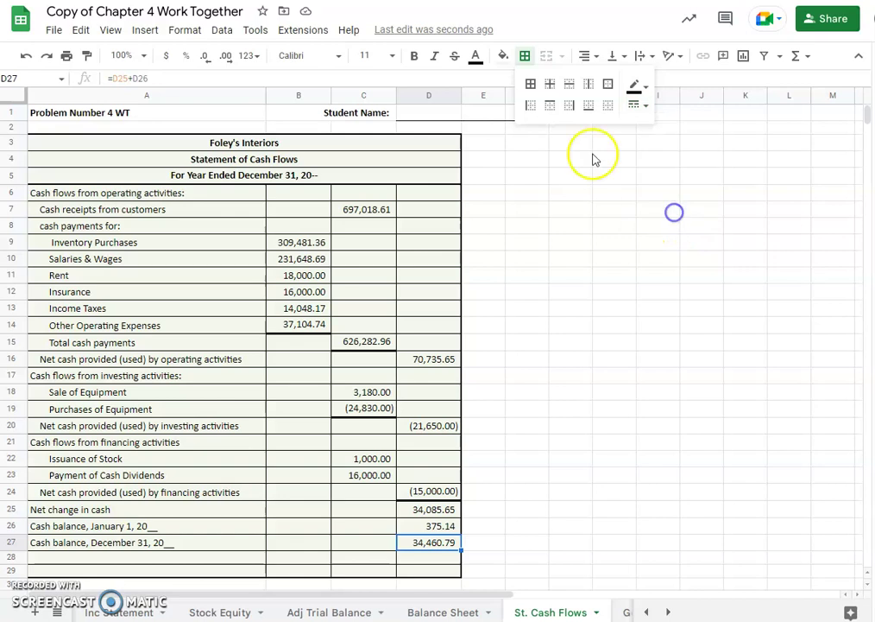
pyautogui.click(588, 107)
pyautogui.click(529, 544)
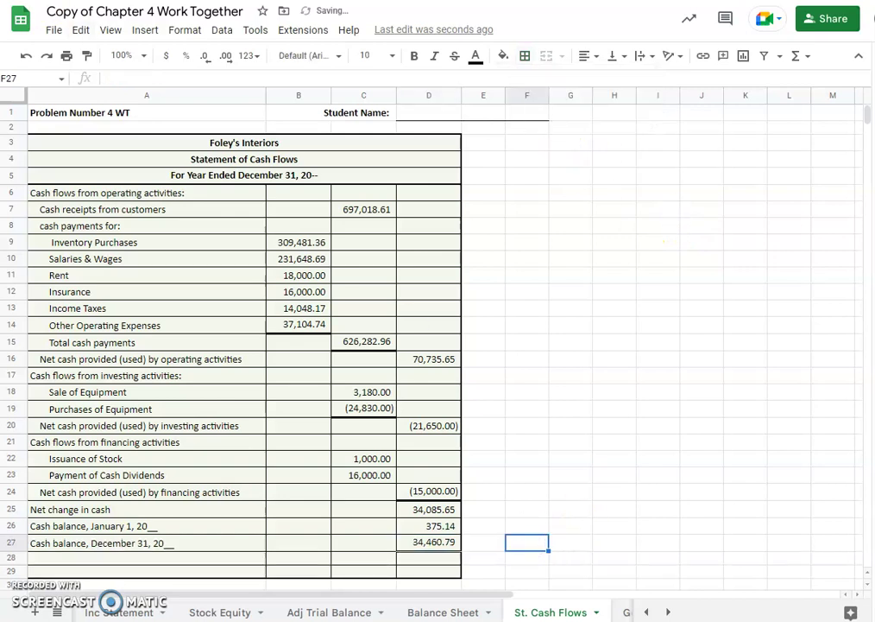